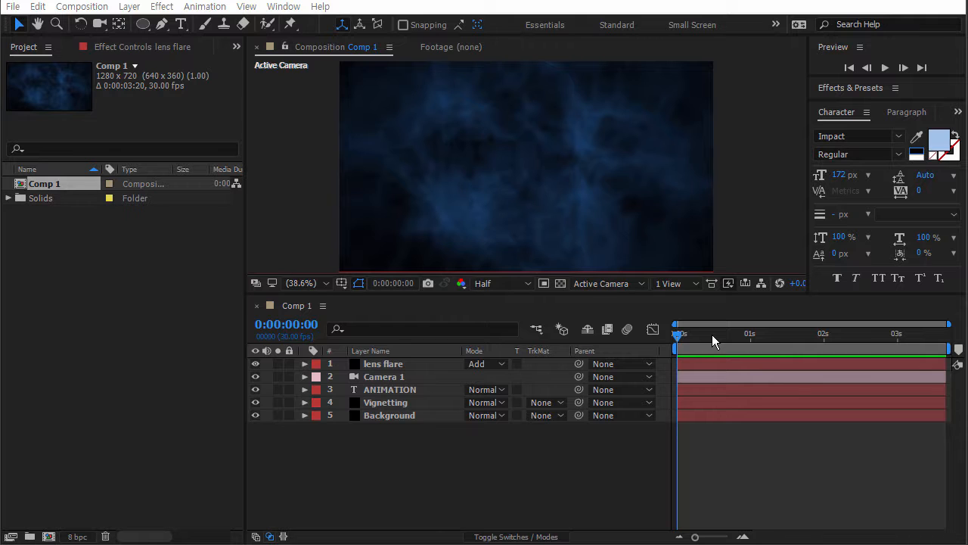
- Play a preview of the finished ANIMATION title composition and stop it near the end
{"action": "left_click", "coordinate": [886, 69]}
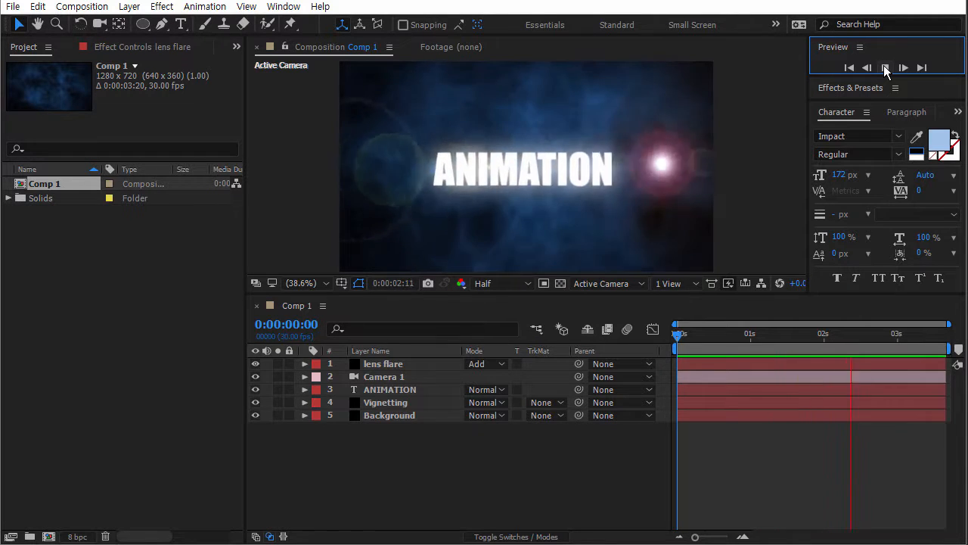
{"action": "left_click", "coordinate": [885, 68]}
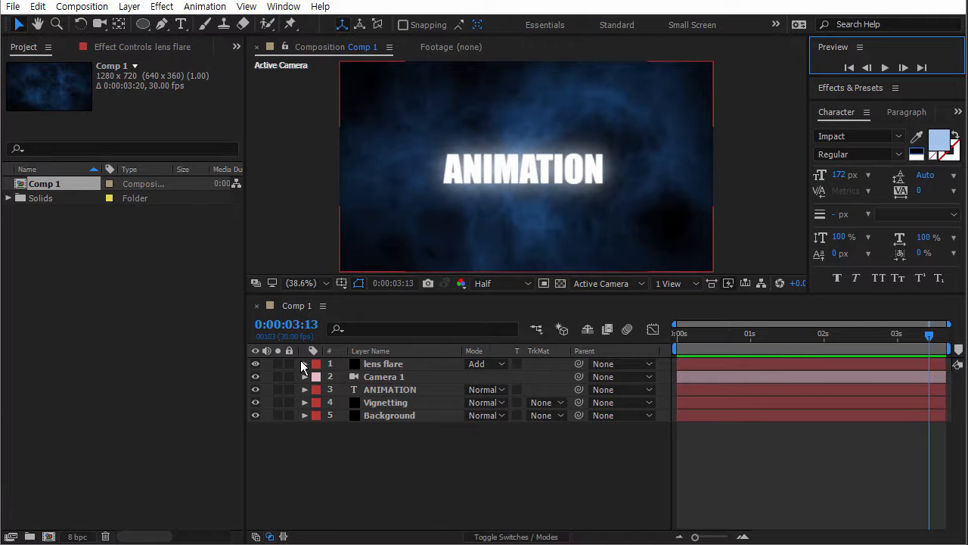
- Start a new project and create a 1280 x 720 composition at 30 fps lasting 0:00:03:20
{"action": "left_click", "coordinate": [13, 6]}
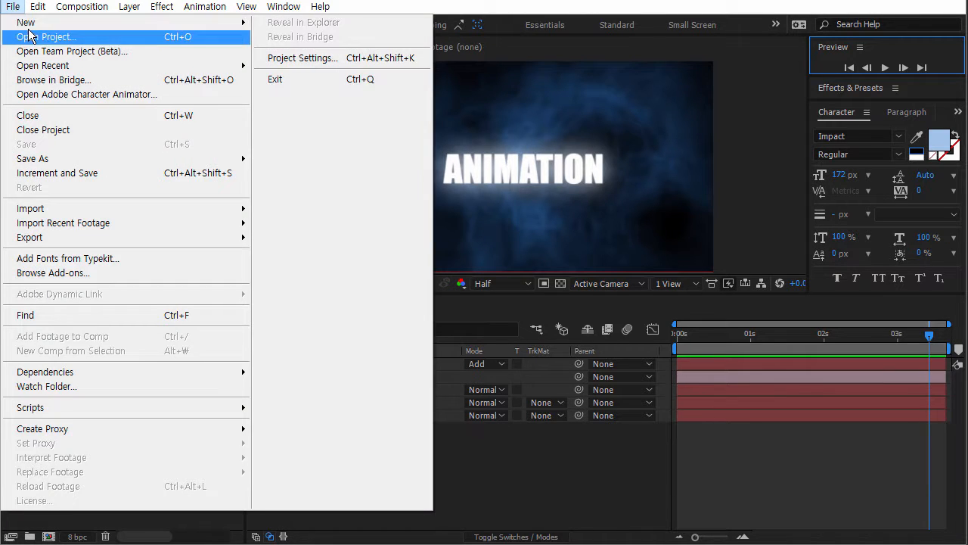
{"action": "mouse_move", "coordinate": [137, 27]}
{"action": "left_click", "coordinate": [299, 23]}
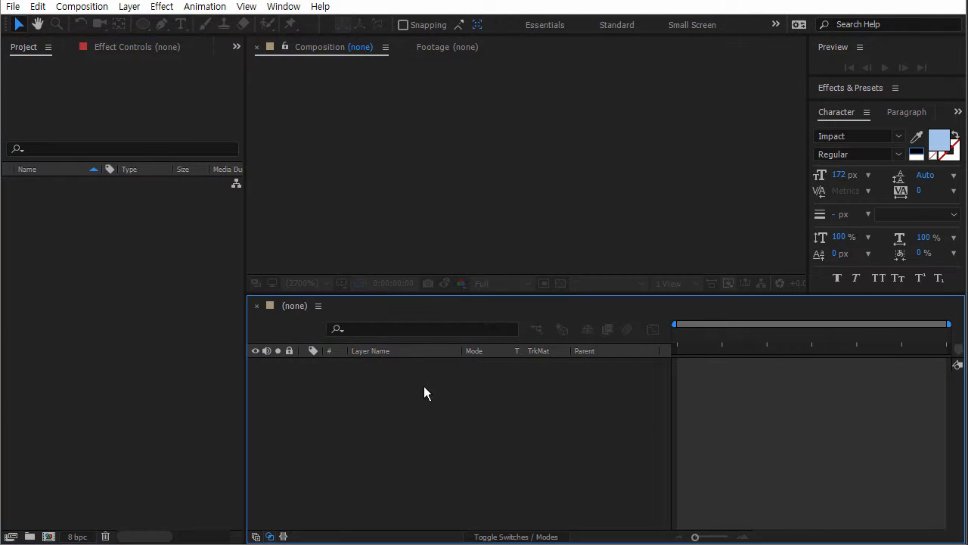
{"action": "right_click", "coordinate": [198, 366]}
{"action": "left_click", "coordinate": [257, 370]}
{"action": "left_click", "coordinate": [516, 467]}
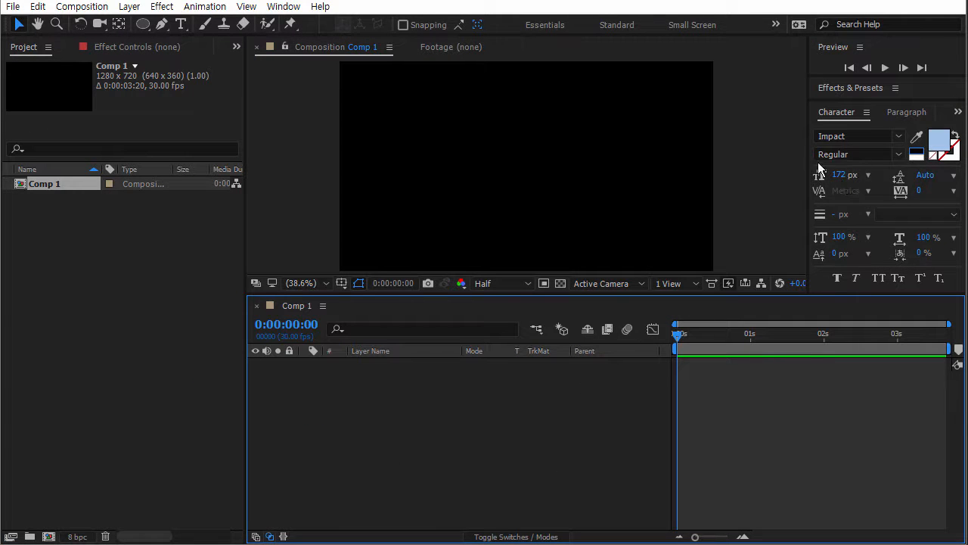
- Add the text "ANIMATION" to the composition and move it to the centre of the frame
{"action": "left_click", "coordinate": [182, 26]}
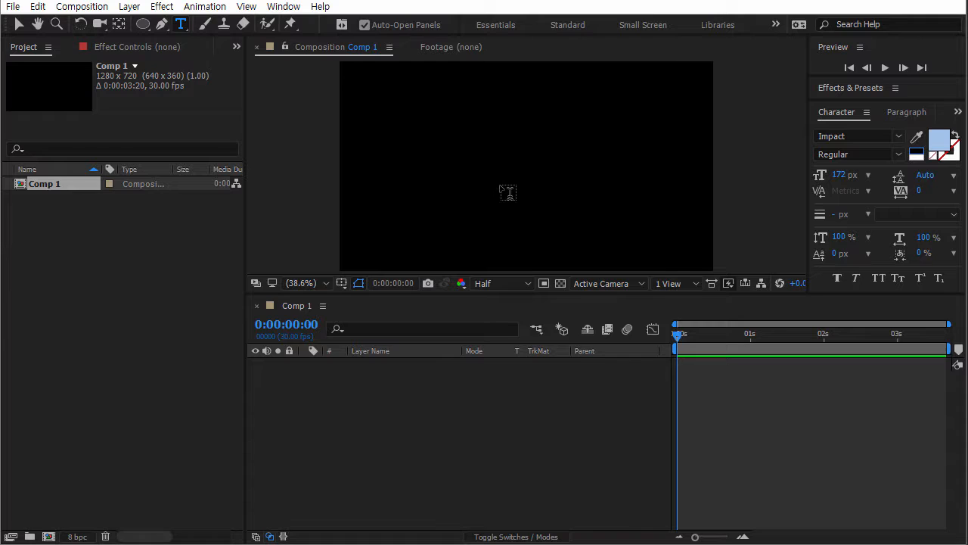
{"action": "left_click", "coordinate": [440, 159]}
{"action": "type", "text": "A"}
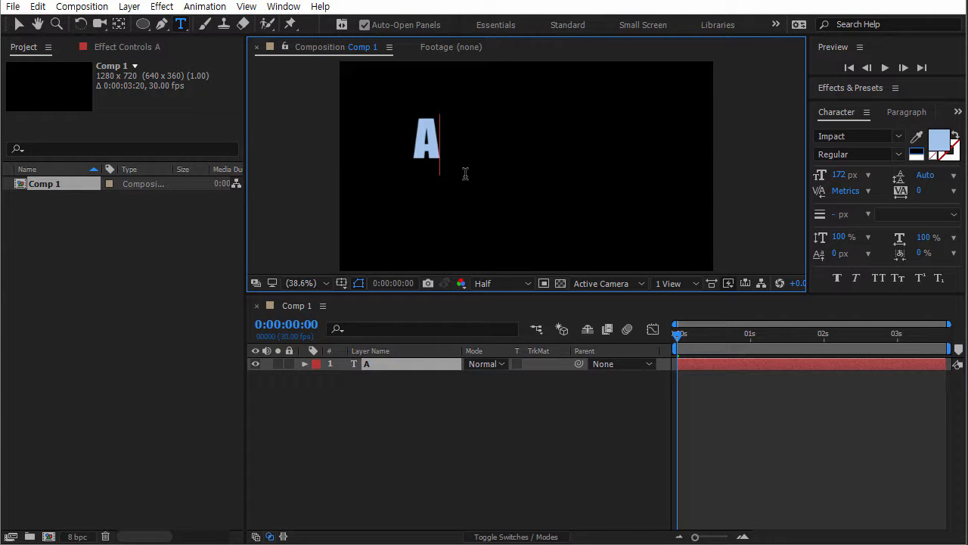
{"action": "type", "text": "NIMATION"}
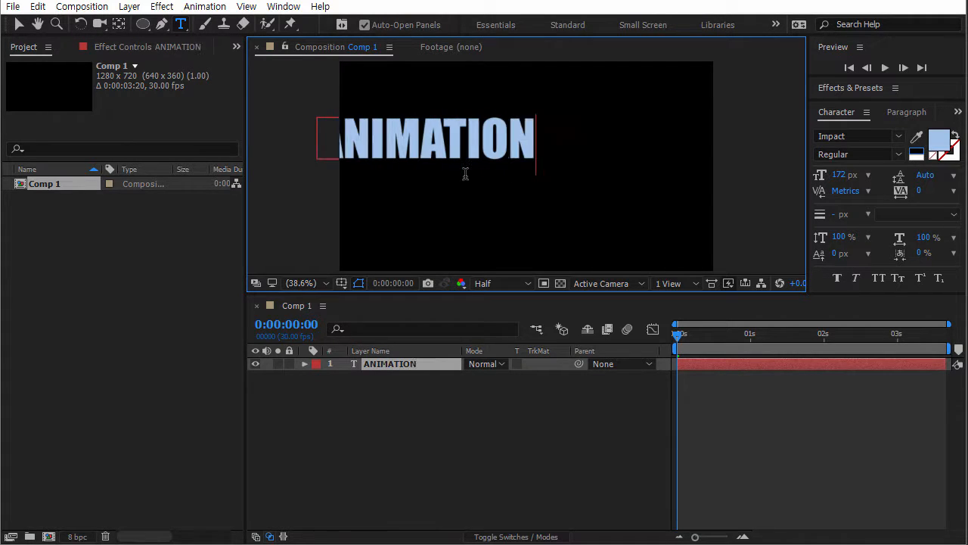
{"action": "left_click", "coordinate": [19, 24]}
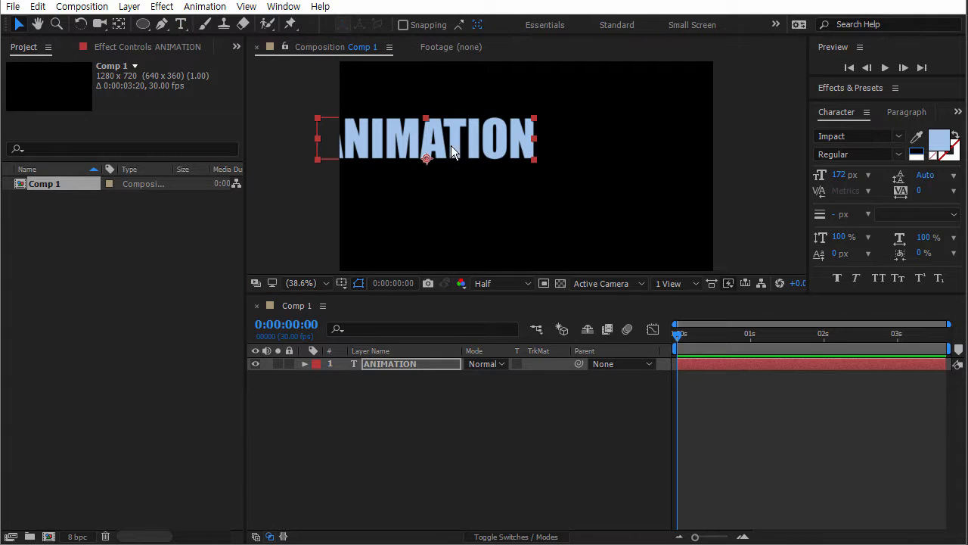
{"action": "left_click_drag", "start_coordinate": [454, 152], "coordinate": [610, 190]}
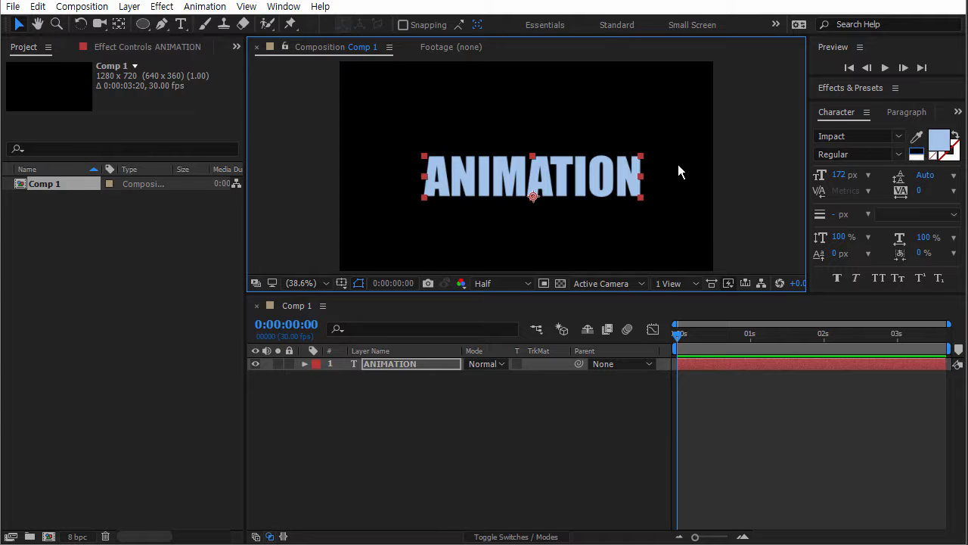
{"action": "left_click_drag", "start_coordinate": [605, 178], "coordinate": [600, 173]}
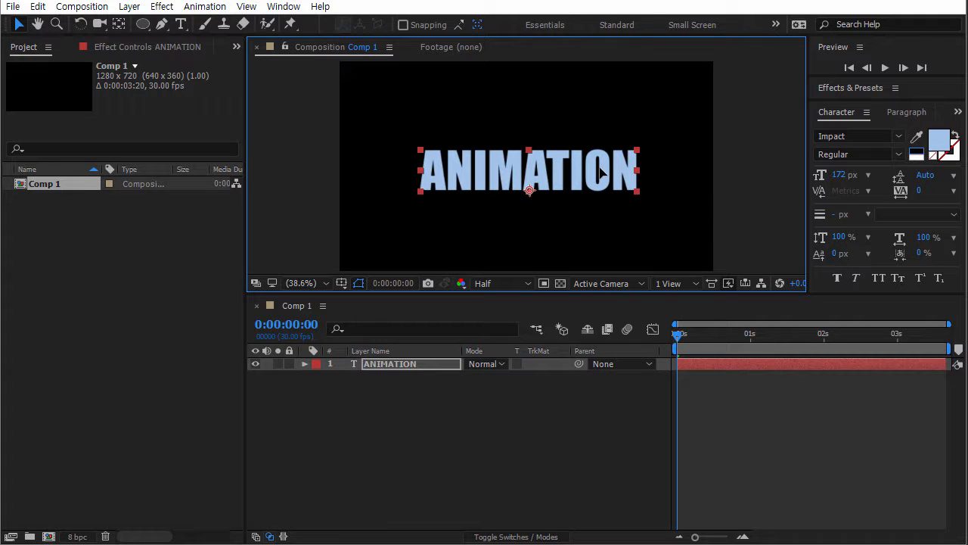
{"action": "left_click", "coordinate": [474, 424]}
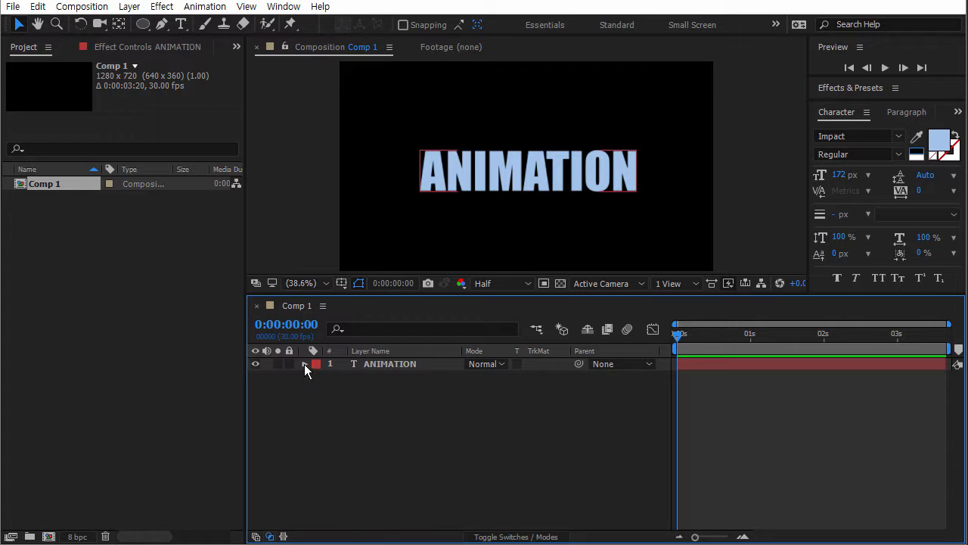
- Add a Scale animator to the ANIMATION text layer and set its scale to 243%
{"action": "left_click", "coordinate": [304, 364]}
{"action": "left_click", "coordinate": [319, 376]}
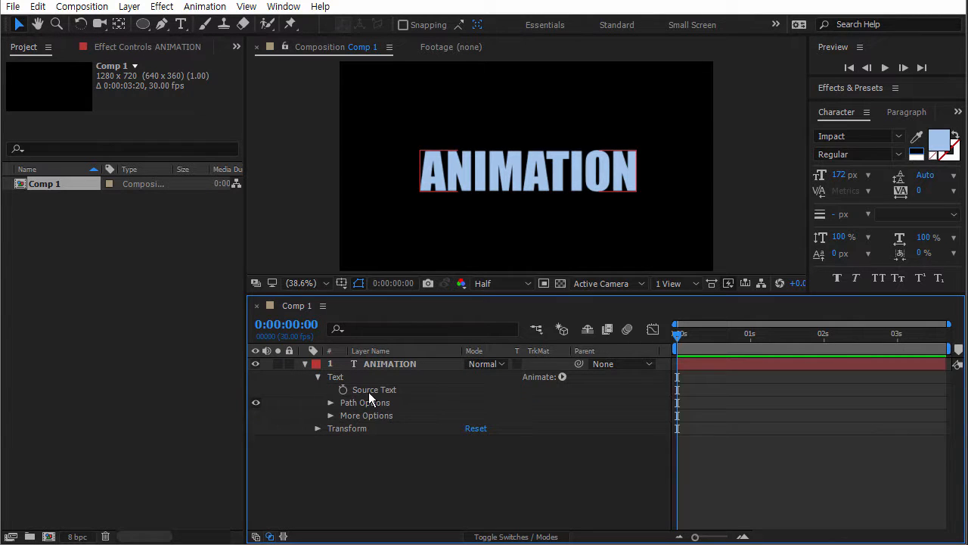
{"action": "left_click", "coordinate": [562, 376]}
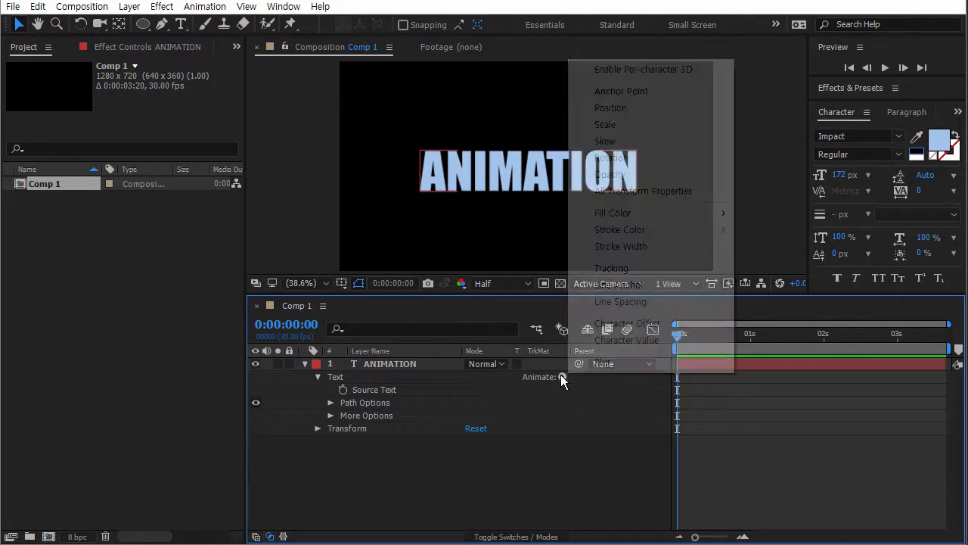
{"action": "left_click", "coordinate": [560, 475]}
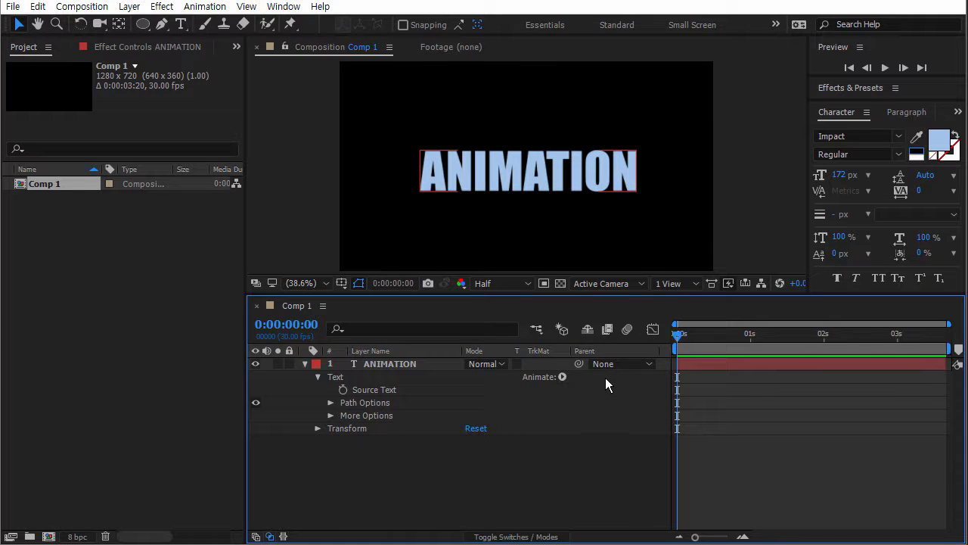
{"action": "left_click", "coordinate": [562, 376]}
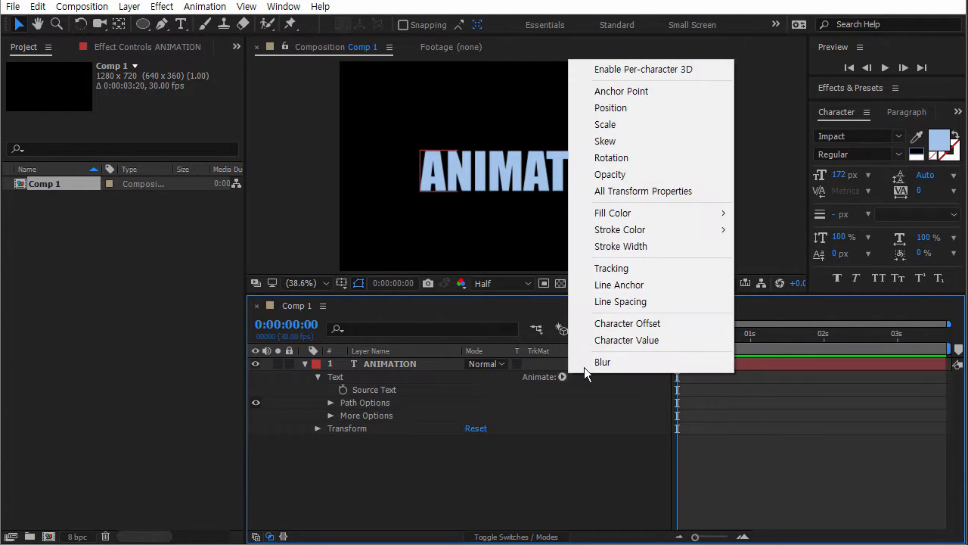
{"action": "left_click", "coordinate": [623, 127]}
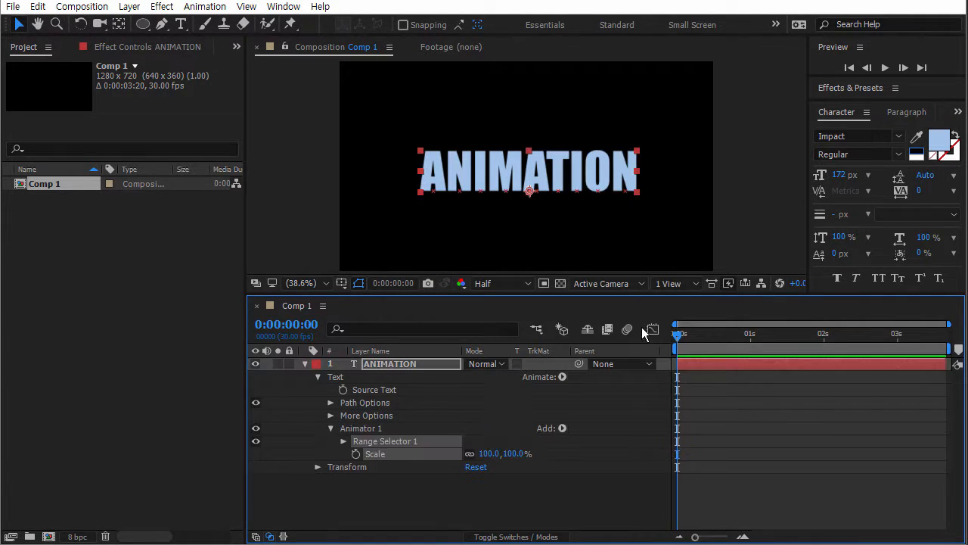
{"action": "left_click_drag", "start_coordinate": [513, 454], "coordinate": [573, 451]}
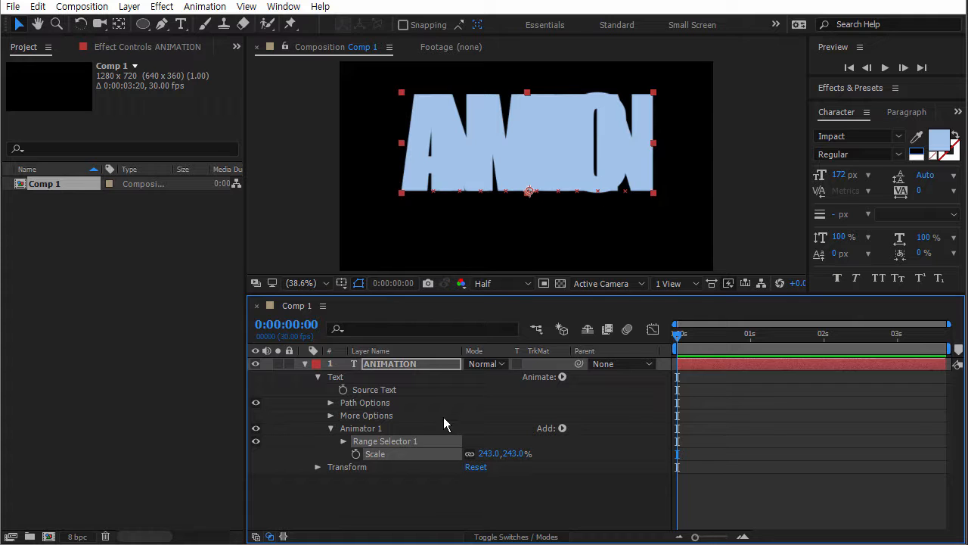
- Set the text's Anchor Point Grouping to Word and the animator's scale to 284%
{"action": "left_click", "coordinate": [331, 417]}
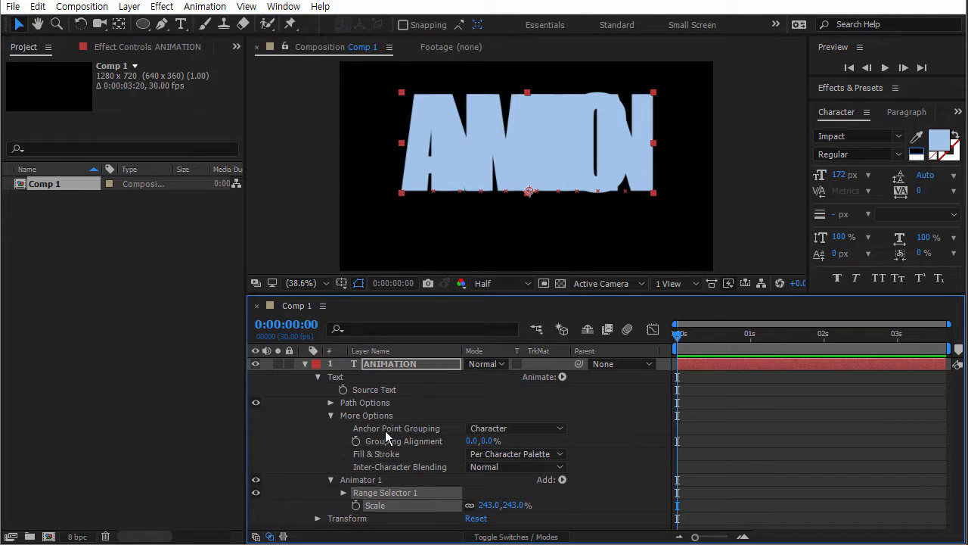
{"action": "left_click", "coordinate": [502, 429]}
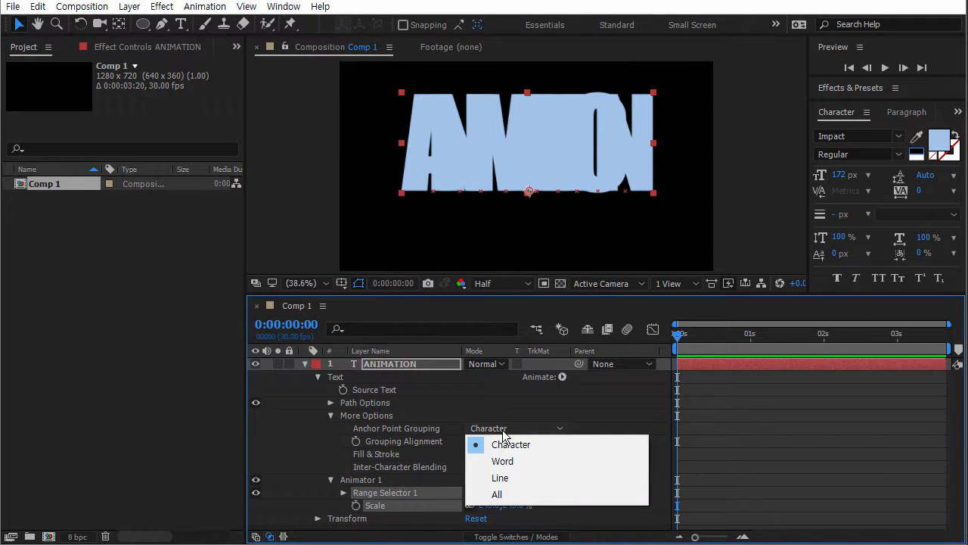
{"action": "left_click", "coordinate": [503, 461]}
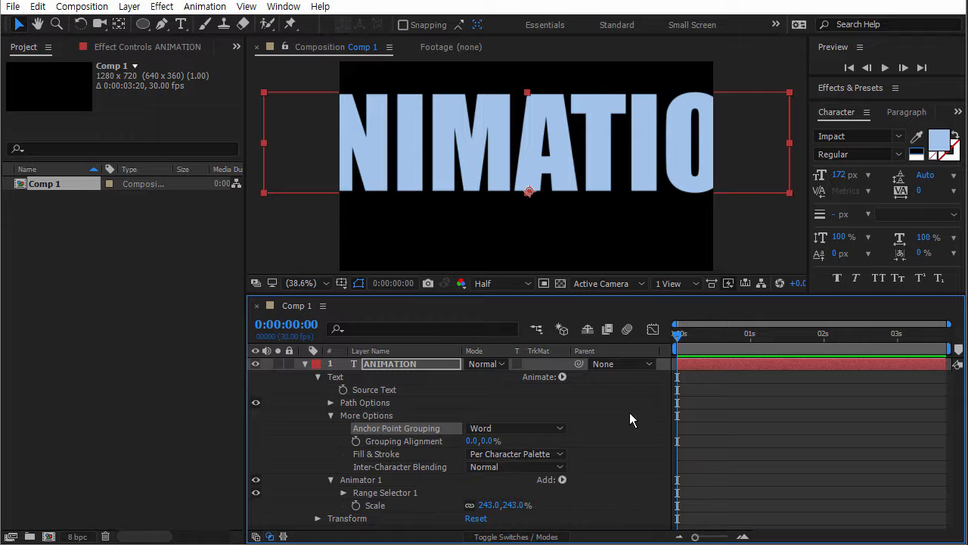
{"action": "left_click_drag", "start_coordinate": [516, 505], "coordinate": [549, 494]}
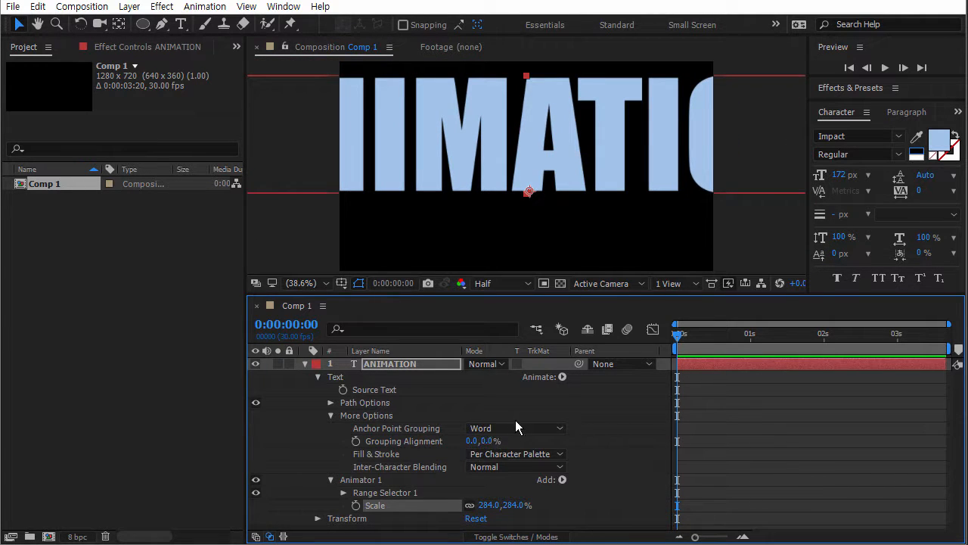
- Set the text's Grouping Alignment to 0.0, -38.0% and the animator's scale to 338%
{"action": "left_click_drag", "start_coordinate": [488, 441], "coordinate": [465, 441]}
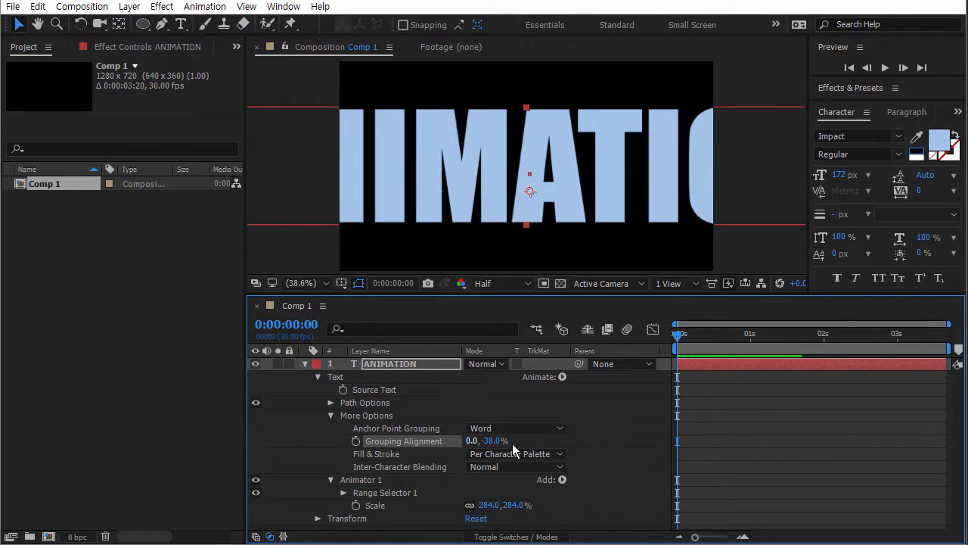
{"action": "left_click_drag", "start_coordinate": [514, 513], "coordinate": [564, 493]}
{"action": "left_click", "coordinate": [314, 282]}
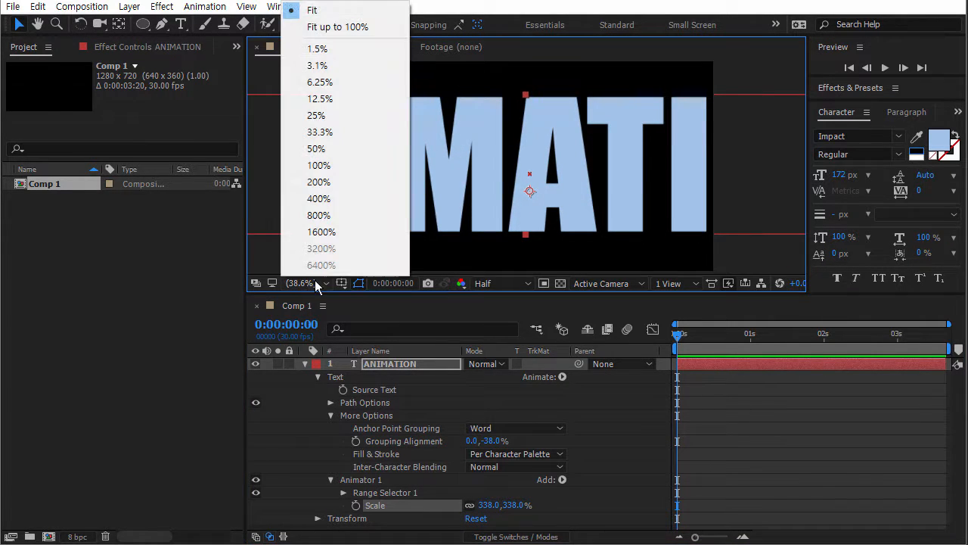
{"action": "left_click", "coordinate": [603, 488]}
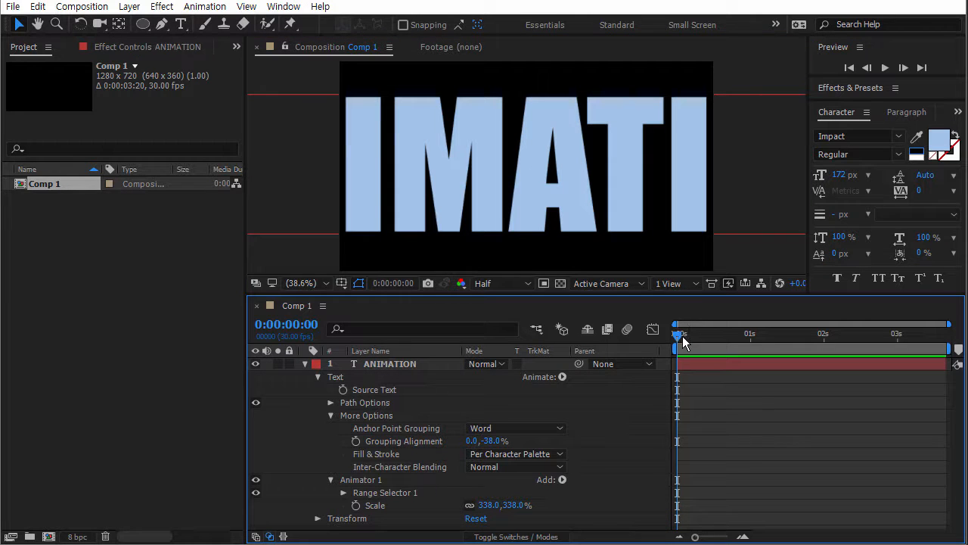
{"action": "key", "text": "space"}
{"action": "key", "text": "space"}
- Add a Blur property to Animator 1 of the text layer and set it to 136.0, 136.0
{"action": "left_click", "coordinate": [563, 377]}
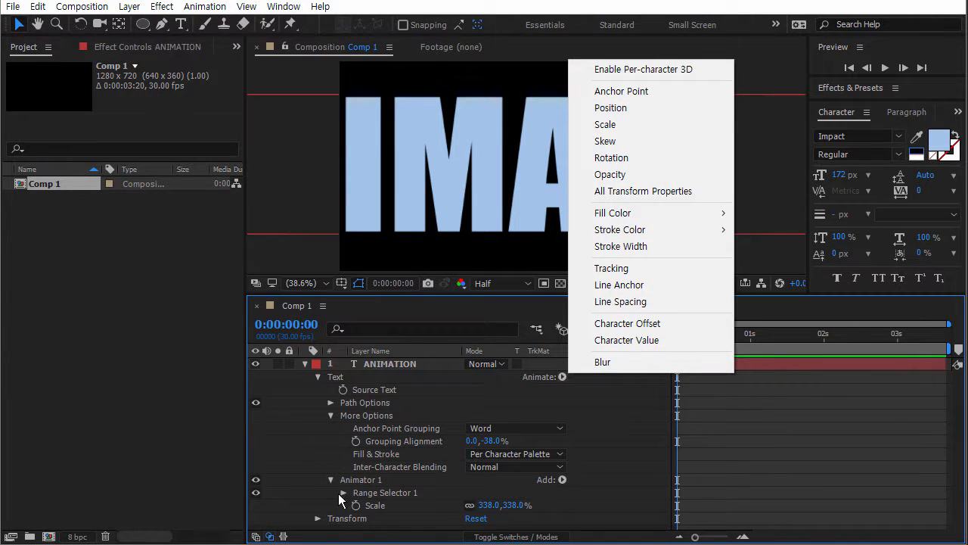
{"action": "left_click", "coordinate": [344, 488]}
{"action": "left_click", "coordinate": [353, 481]}
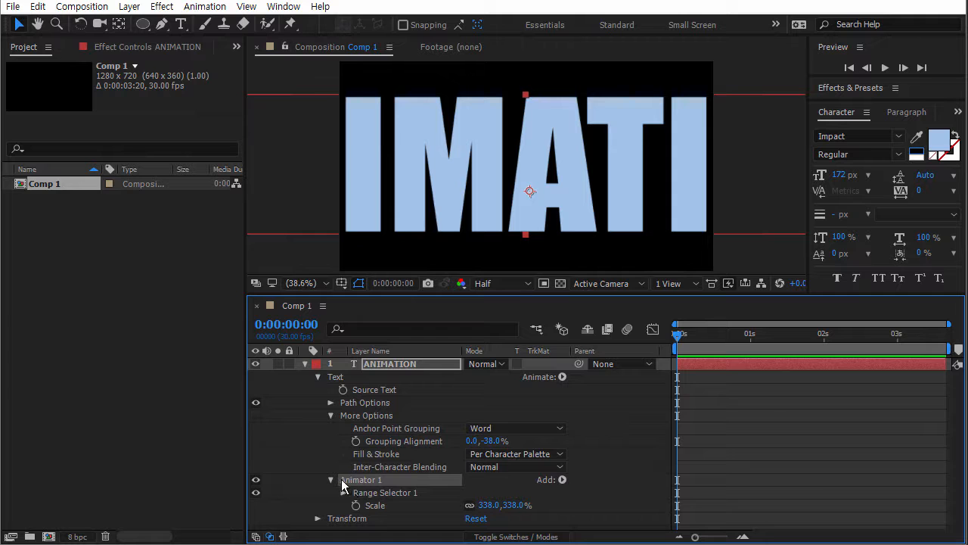
{"action": "left_click", "coordinate": [562, 377]}
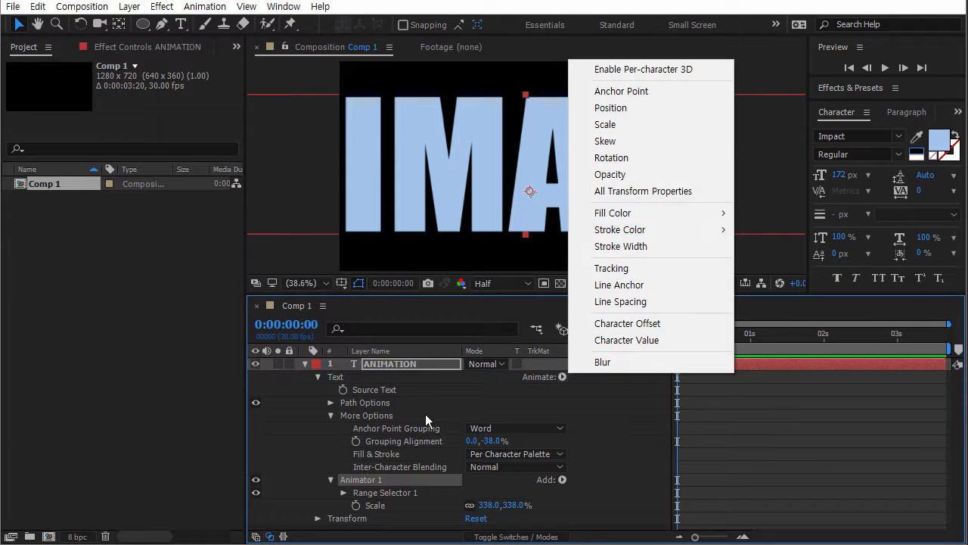
{"action": "left_click", "coordinate": [394, 471]}
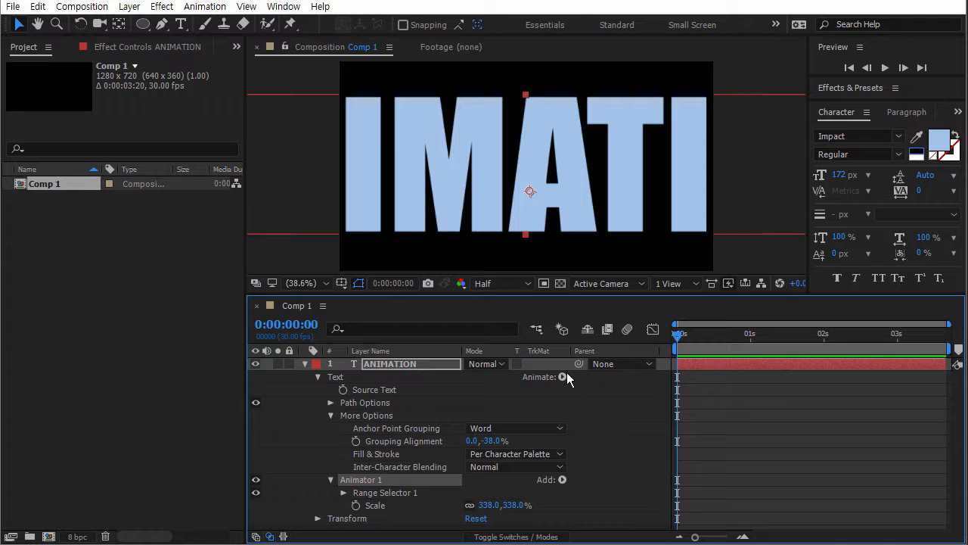
{"action": "left_click", "coordinate": [563, 377]}
{"action": "left_click", "coordinate": [611, 364]}
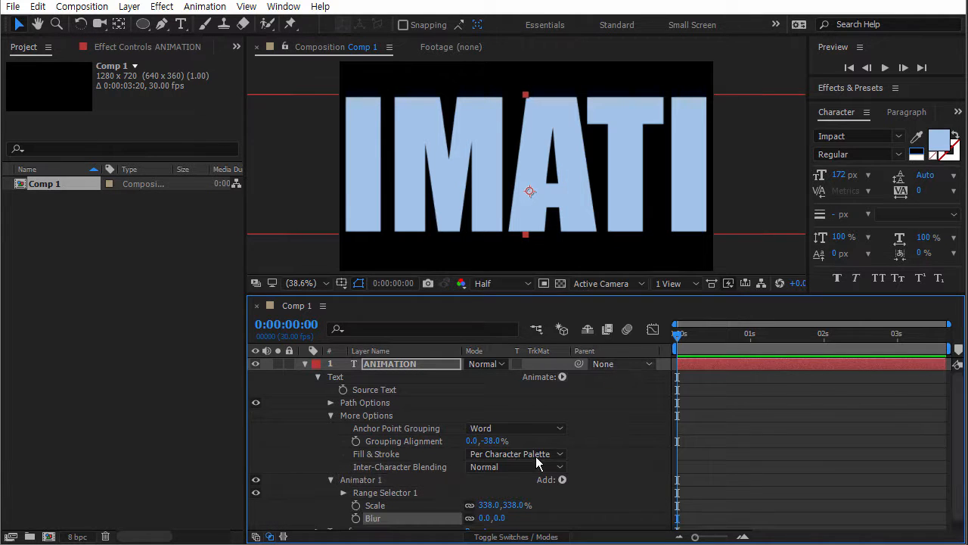
{"action": "left_click_drag", "start_coordinate": [498, 509], "coordinate": [607, 511]}
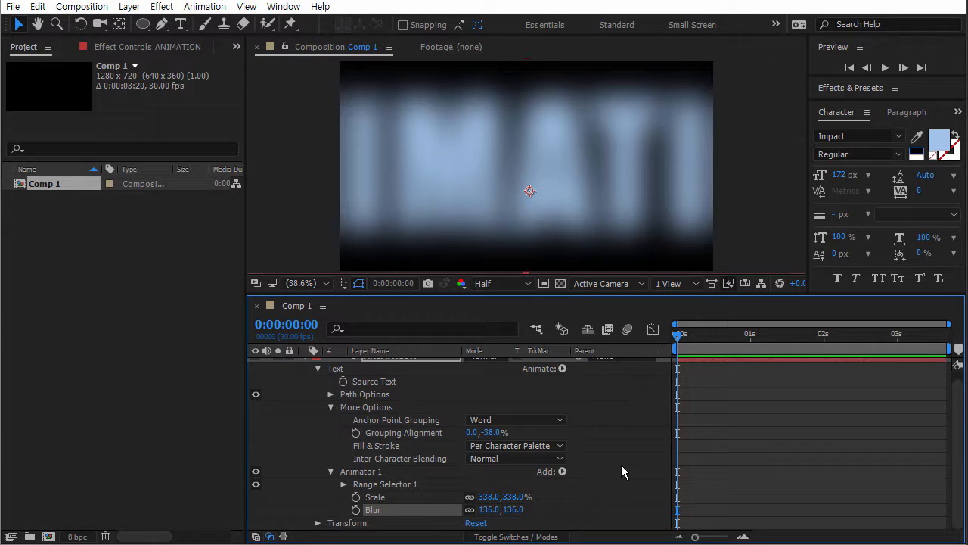
- Add an Opacity property at 100% to Animator 1 and collapse the text layer's More Options
{"action": "left_click", "coordinate": [563, 370]}
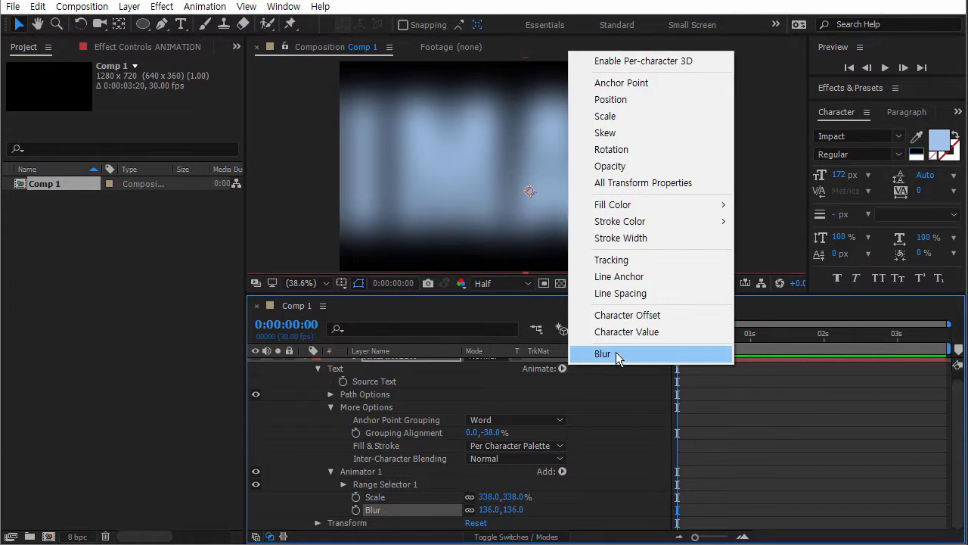
{"action": "left_click", "coordinate": [629, 166]}
{"action": "scroll", "coordinate": [503, 371], "scroll_direction": "down", "scroll_amount": 1}
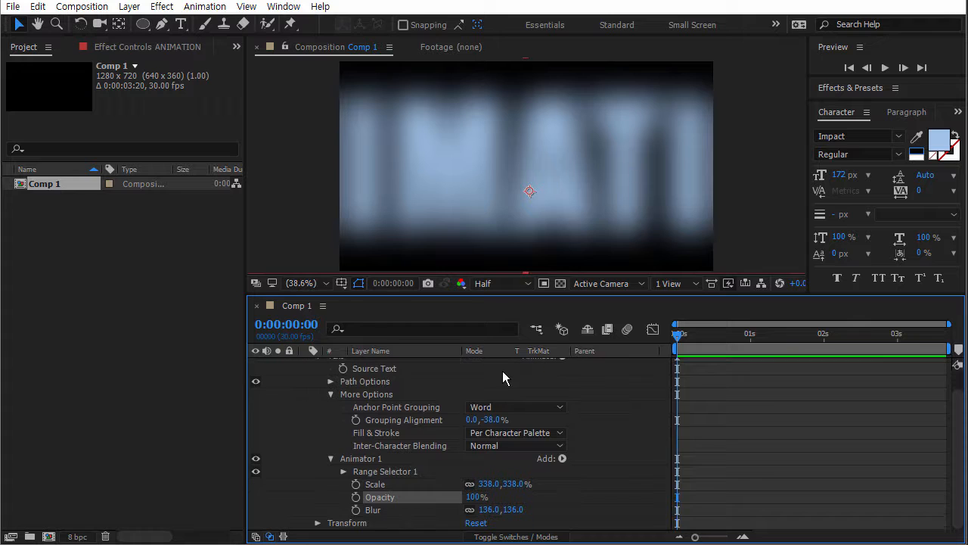
{"action": "mouse_move", "coordinate": [476, 502]}
{"action": "left_mouse_down"}
{"action": "mouse_move", "coordinate": [417, 492]}
{"action": "mouse_move", "coordinate": [484, 496]}
{"action": "left_mouse_up"}
{"action": "left_click", "coordinate": [331, 458]}
{"action": "left_click", "coordinate": [331, 416]}
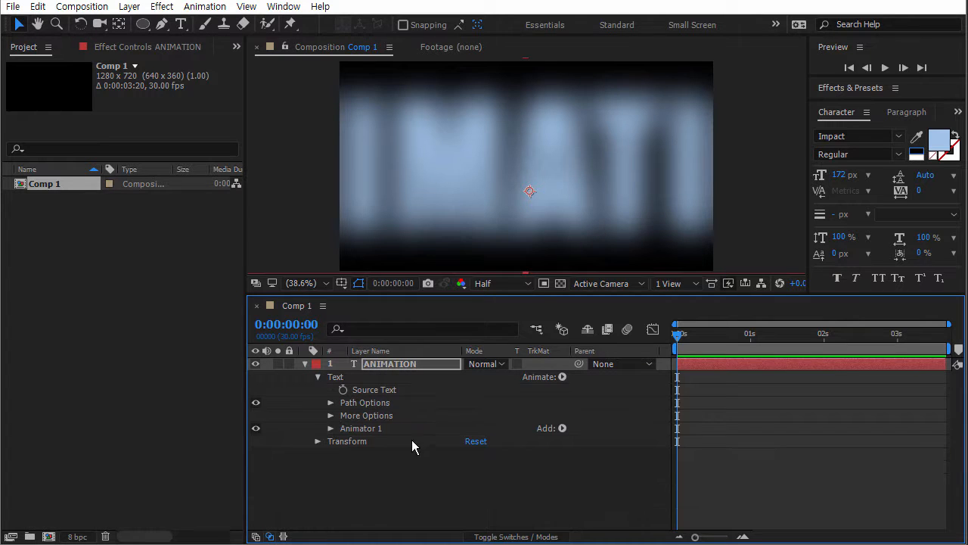
{"action": "left_click", "coordinate": [331, 428]}
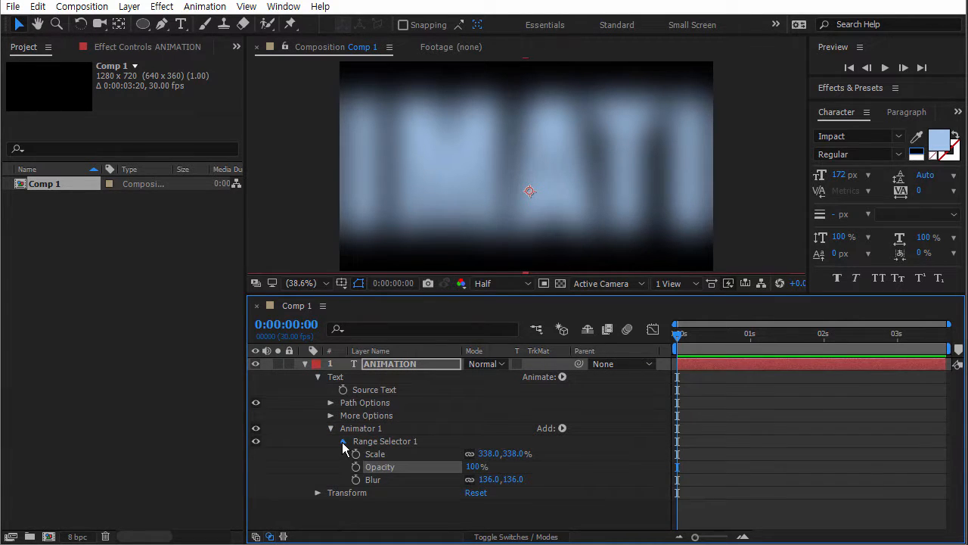
- Set Range Selector 1's Offset to -100% and keyframe it at 0:00:00:00
{"action": "left_click", "coordinate": [344, 441]}
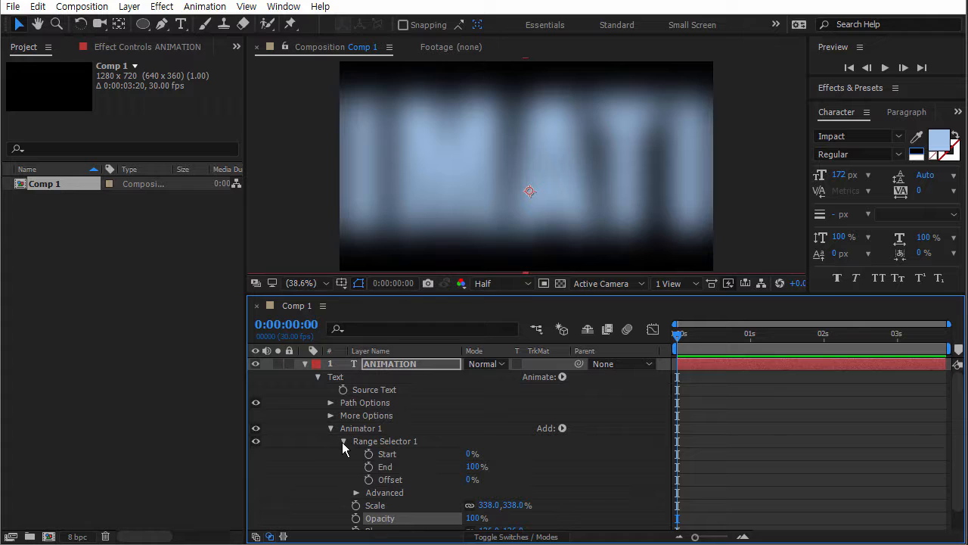
{"action": "left_click", "coordinate": [469, 480]}
{"action": "left_click", "coordinate": [369, 480]}
{"action": "mouse_move", "coordinate": [675, 338]}
{"action": "left_mouse_down"}
{"action": "mouse_move", "coordinate": [721, 338]}
{"action": "mouse_move", "coordinate": [667, 334]}
{"action": "left_mouse_up"}
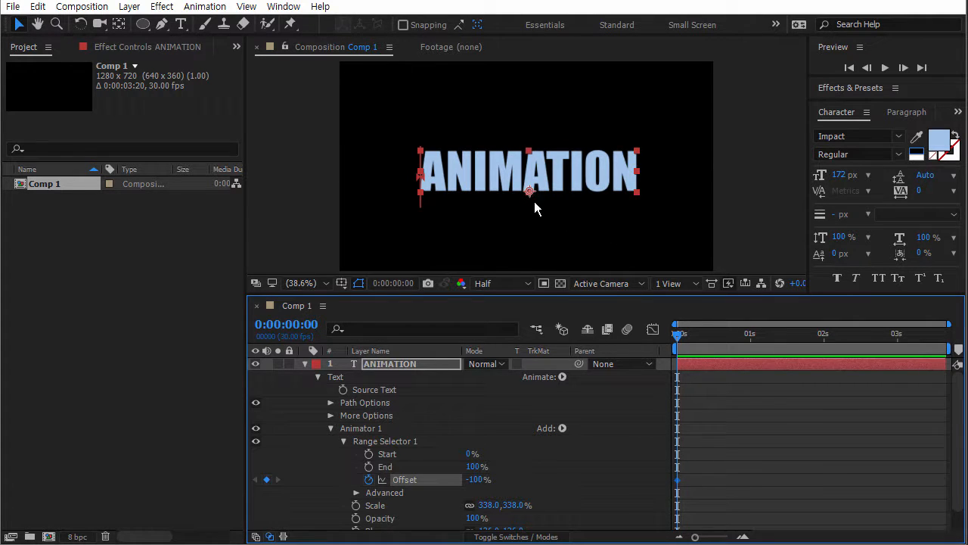
- Add a second Range Selector 1 Offset keyframe of 100% at about 2.4 seconds
{"action": "left_click_drag", "start_coordinate": [679, 333], "coordinate": [852, 342]}
{"action": "left_click_drag", "start_coordinate": [477, 480], "coordinate": [652, 489]}
{"action": "mouse_move", "coordinate": [852, 334]}
{"action": "left_mouse_down"}
{"action": "mouse_move", "coordinate": [678, 336]}
{"action": "mouse_move", "coordinate": [870, 336]}
{"action": "left_mouse_up"}
- Set the Shape in Range Selector 1's Advanced options to Ramp Up
{"action": "scroll", "coordinate": [371, 454], "scroll_direction": "down", "scroll_amount": 1}
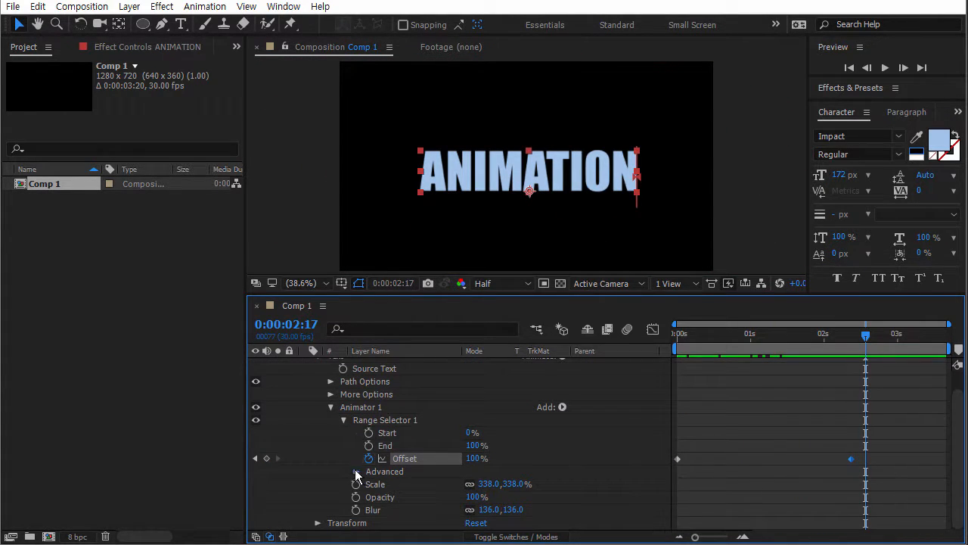
{"action": "left_click", "coordinate": [357, 471]}
{"action": "scroll", "coordinate": [424, 449], "scroll_direction": "down", "scroll_amount": 5}
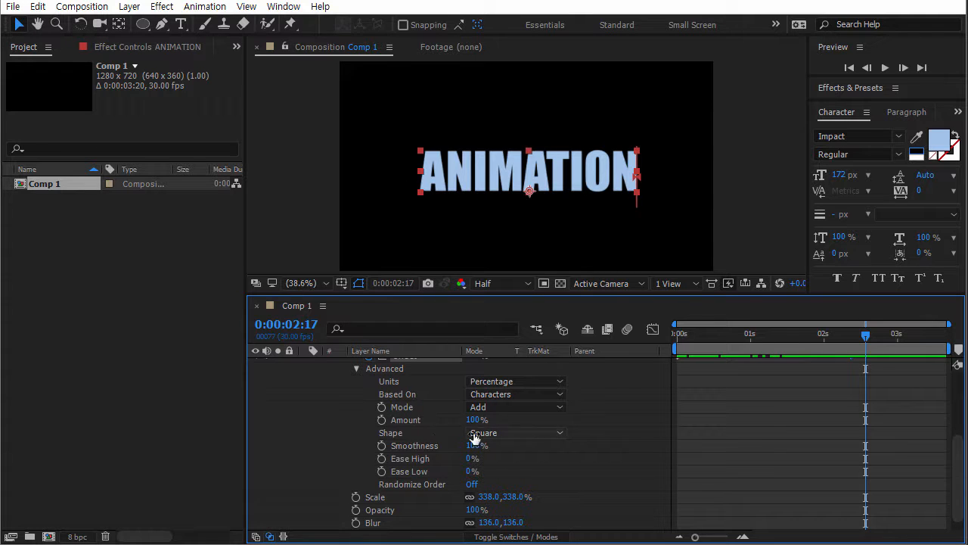
{"action": "left_click", "coordinate": [679, 334]}
{"action": "left_click_drag", "start_coordinate": [679, 338], "coordinate": [807, 335]}
{"action": "left_click", "coordinate": [529, 433]}
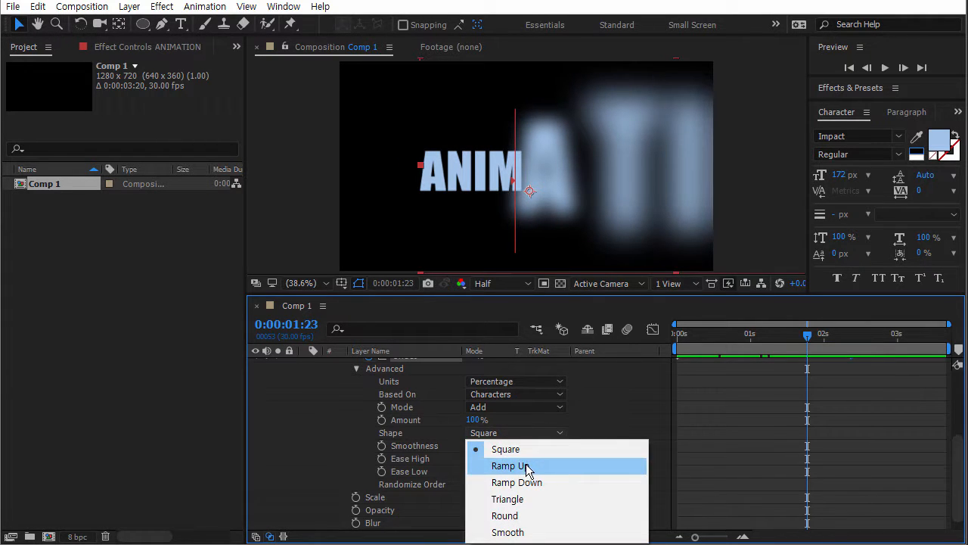
{"action": "left_click", "coordinate": [527, 467]}
- Set Animator 1's Opacity to 0% and preview the letter-by-letter reveal from the start of the composition
{"action": "mouse_move", "coordinate": [676, 340]}
{"action": "left_mouse_down"}
{"action": "mouse_move", "coordinate": [830, 341]}
{"action": "mouse_move", "coordinate": [673, 341]}
{"action": "left_mouse_up"}
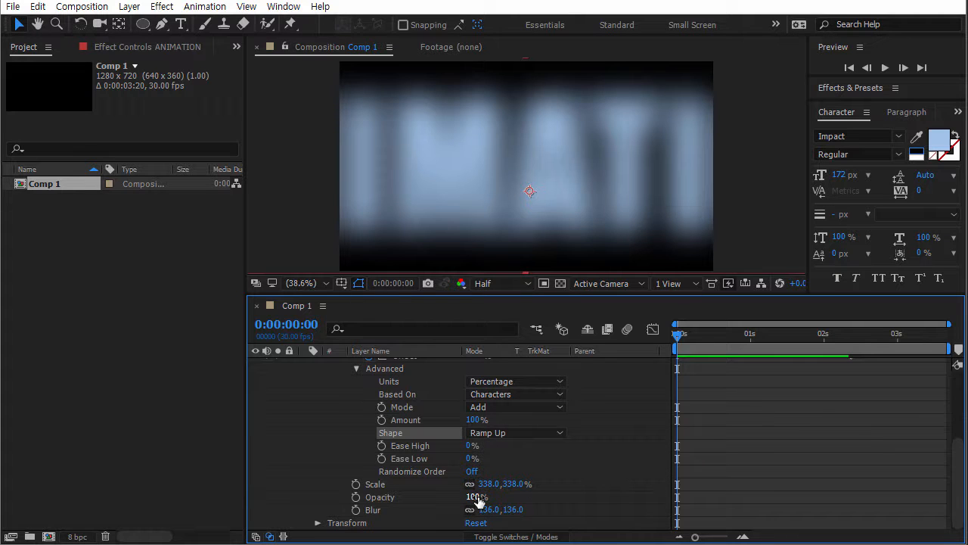
{"action": "left_click_drag", "start_coordinate": [474, 496], "coordinate": [416, 497]}
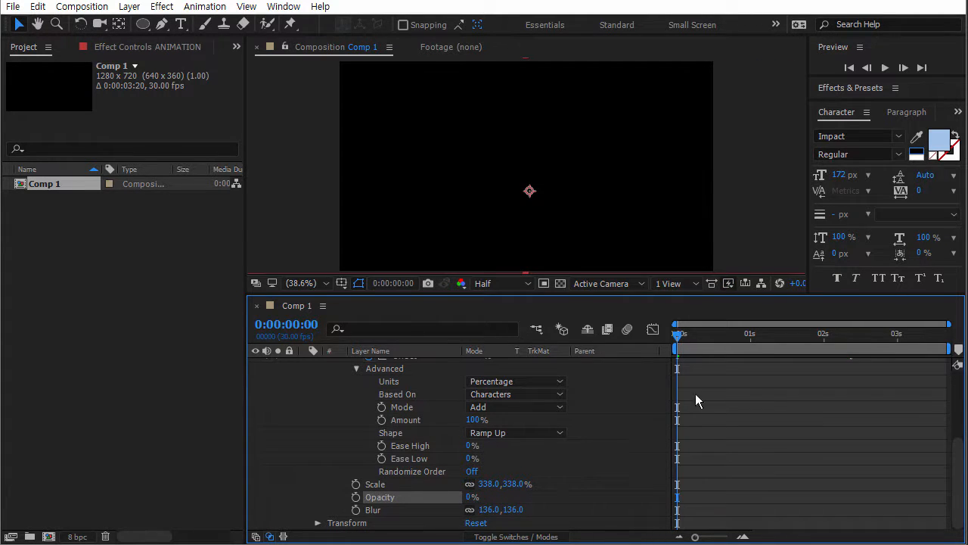
{"action": "left_click_drag", "start_coordinate": [676, 339], "coordinate": [811, 336]}
{"action": "left_click_drag", "start_coordinate": [829, 333], "coordinate": [664, 331]}
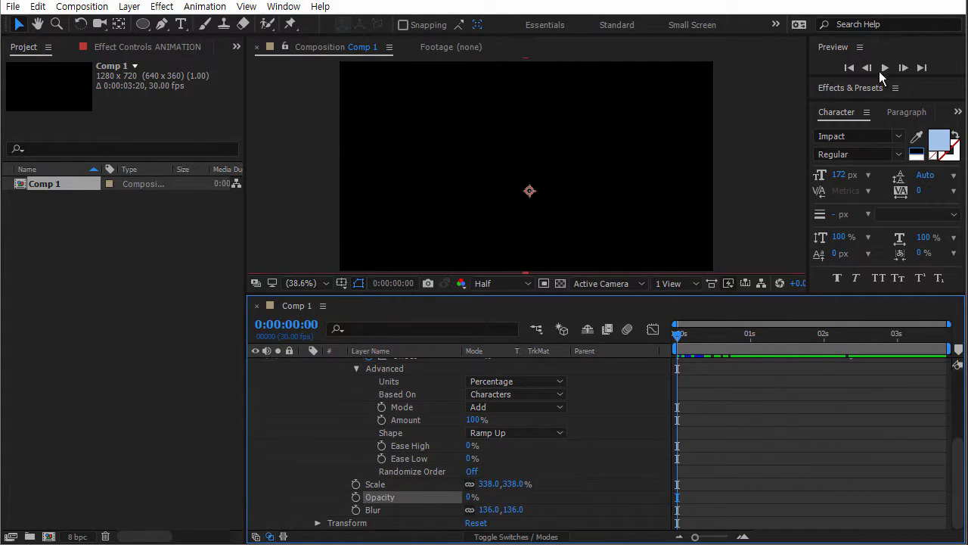
{"action": "left_click", "coordinate": [886, 67]}
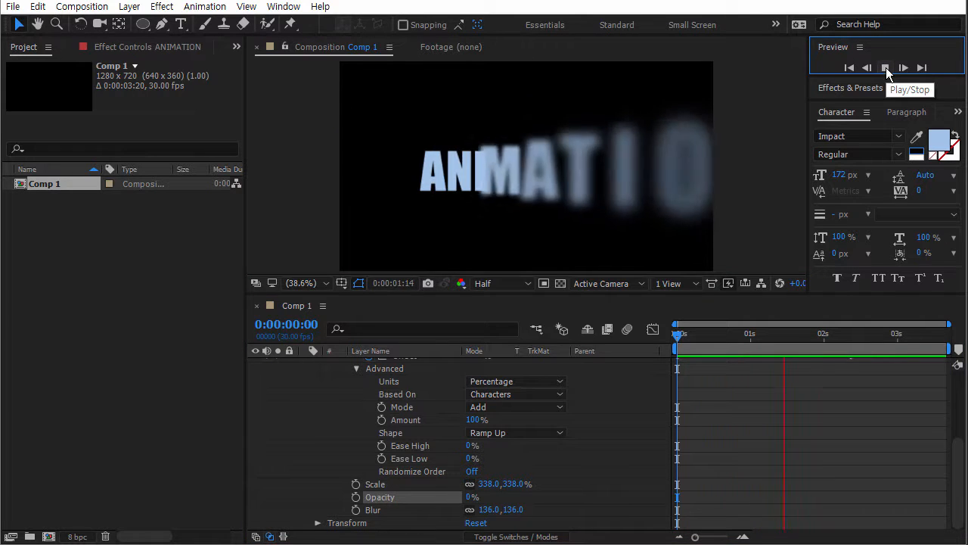
{"action": "left_click", "coordinate": [886, 67]}
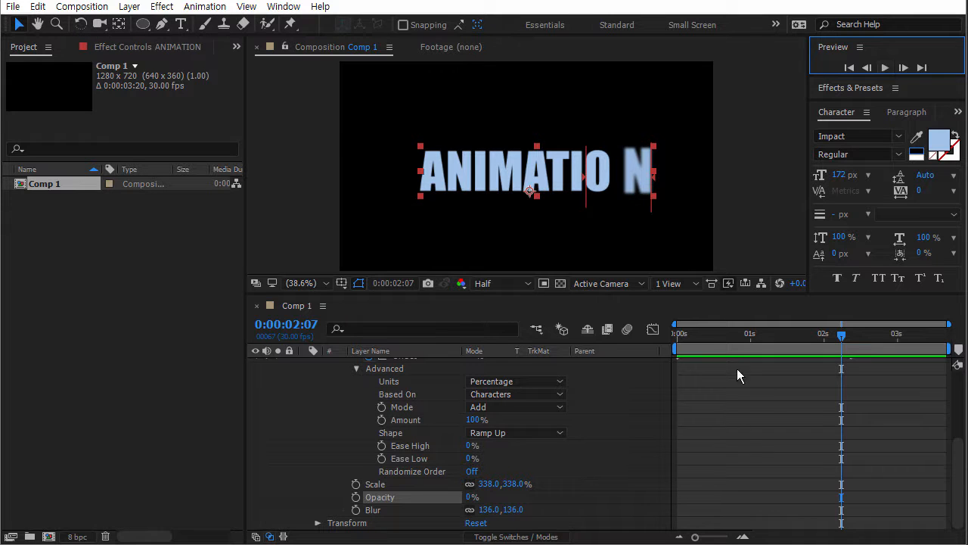
{"action": "key", "text": "Home"}
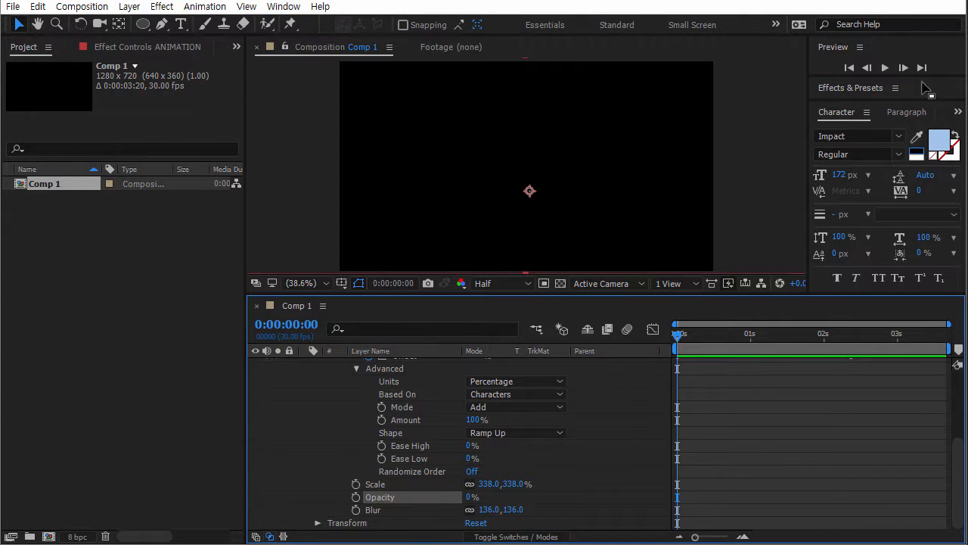
{"action": "left_click", "coordinate": [885, 67]}
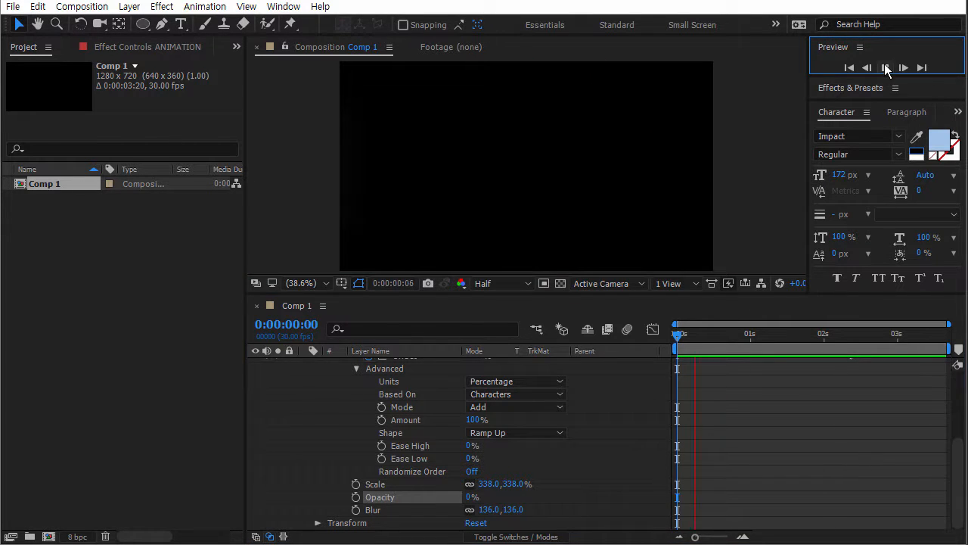
{"action": "left_click", "coordinate": [801, 335]}
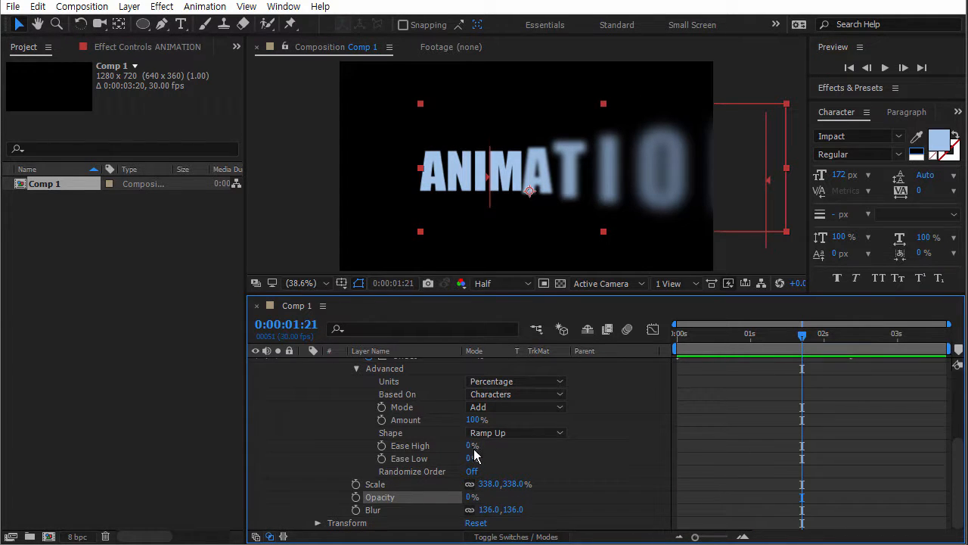
- Try an Ease High of 41% on the range selector, preview the animation, and return Ease High to 0%
{"action": "left_click_drag", "start_coordinate": [471, 451], "coordinate": [511, 446]}
{"action": "key", "text": "Home"}
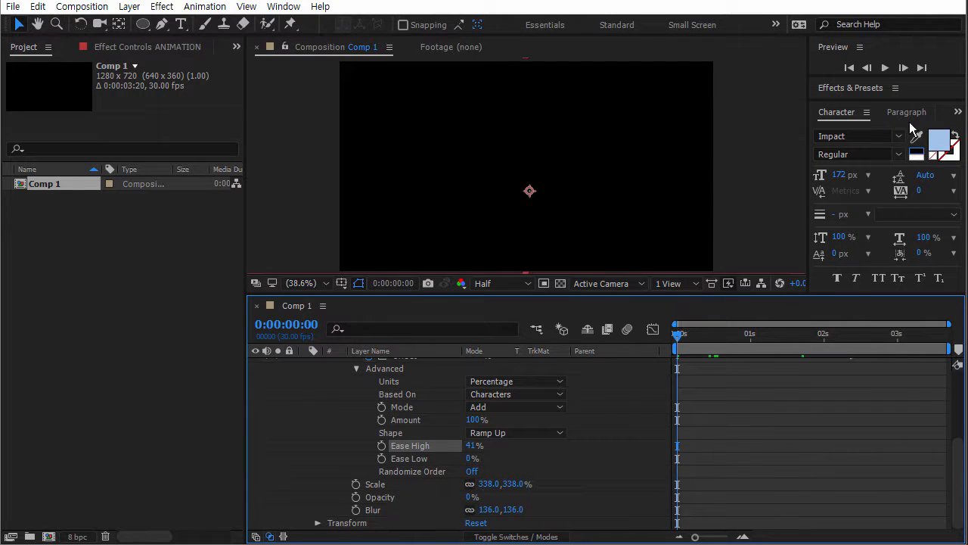
{"action": "left_click", "coordinate": [886, 67]}
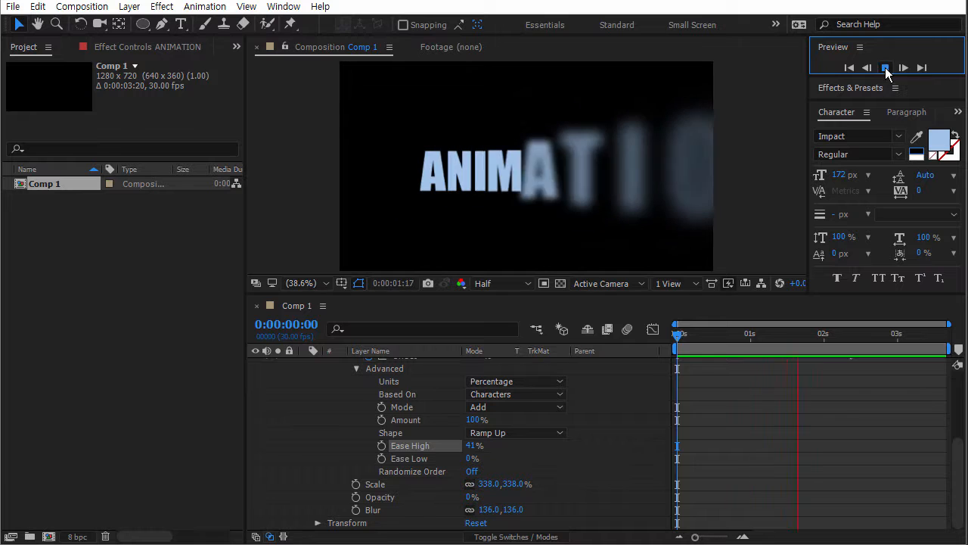
{"action": "left_click", "coordinate": [886, 68]}
{"action": "left_click", "coordinate": [472, 446]}
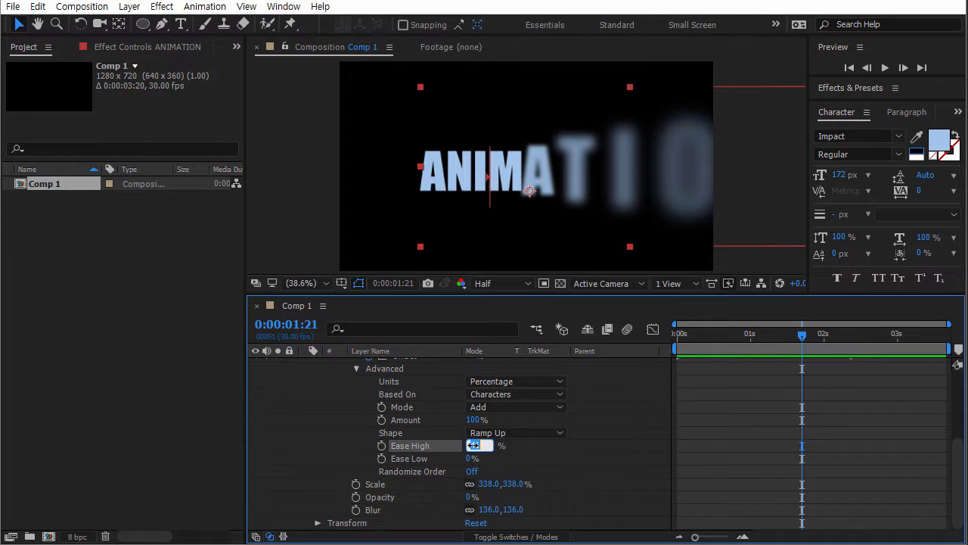
{"action": "type", "text": "0"}
{"action": "key", "text": "Return"}
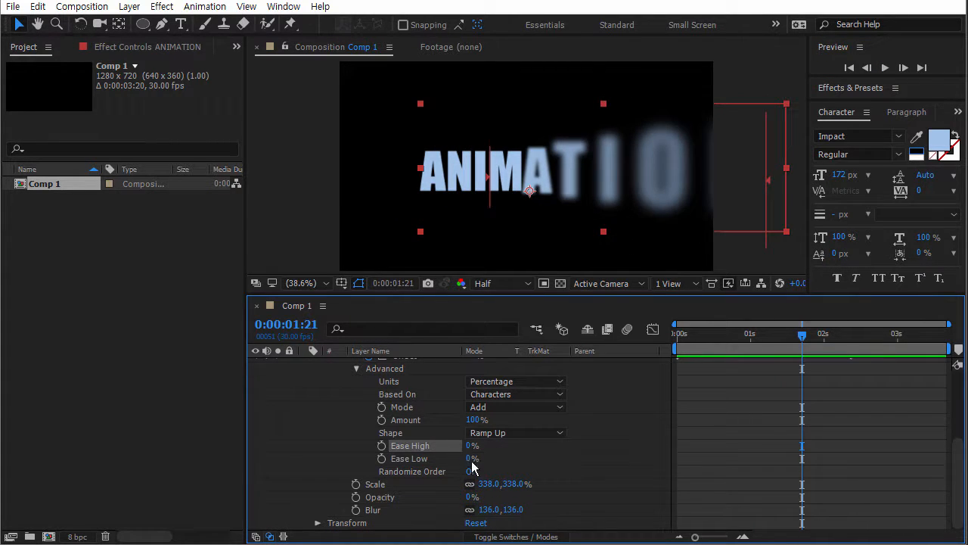
- Try an Ease Low of 67% on the range selector and preview the animation from the start
{"action": "left_click_drag", "start_coordinate": [469, 458], "coordinate": [522, 460]}
{"action": "left_click_drag", "start_coordinate": [704, 335], "coordinate": [661, 335]}
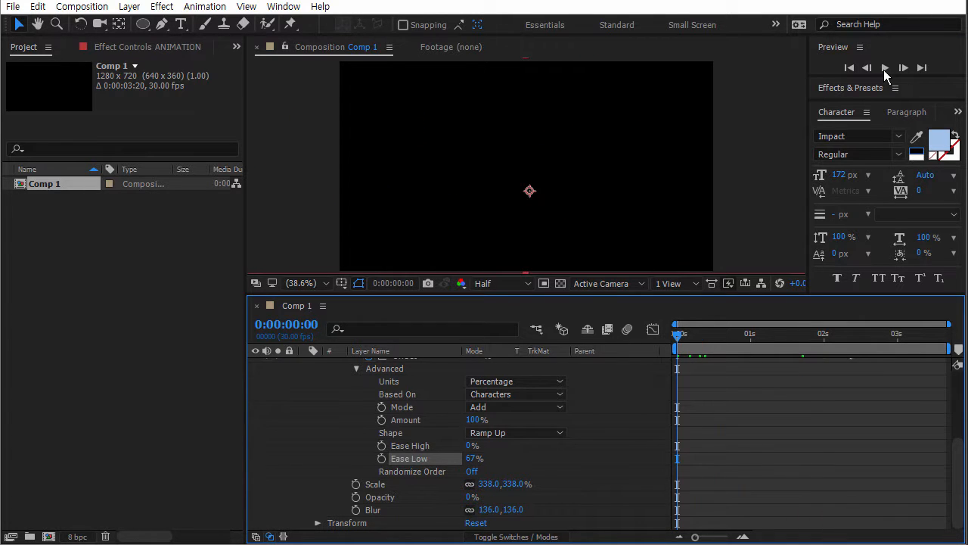
{"action": "left_click", "coordinate": [885, 68]}
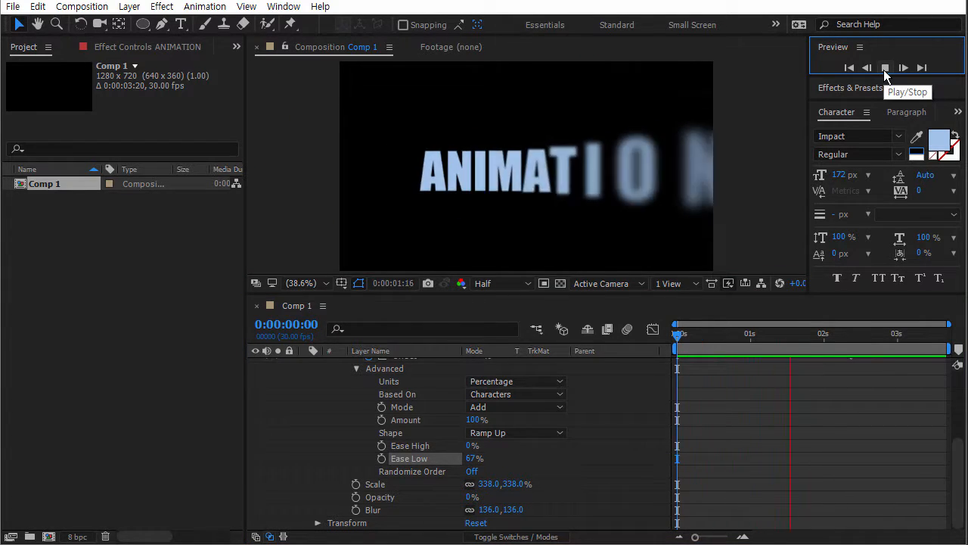
{"action": "left_click", "coordinate": [884, 68]}
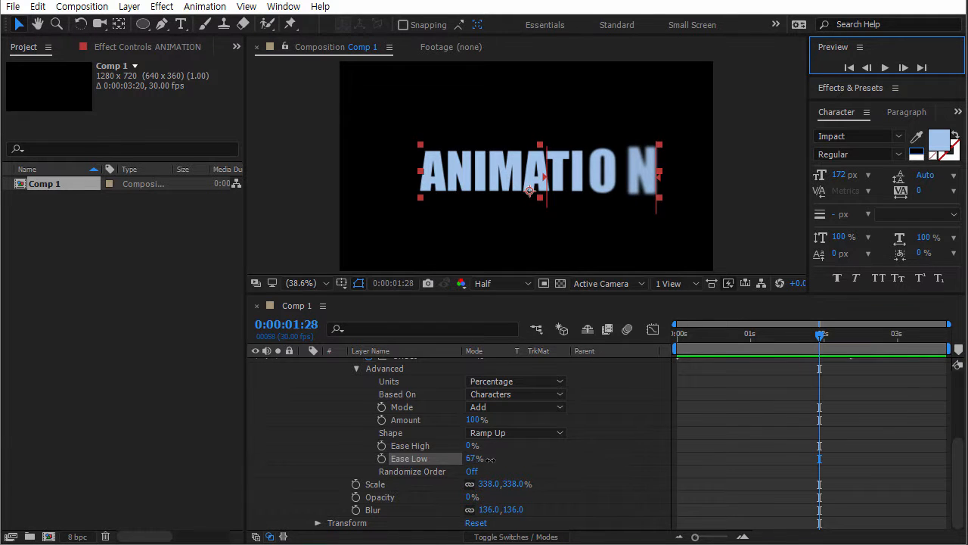
- Set the range selector's Ease Low to 100% and play the animation from the first frame
{"action": "left_click_drag", "start_coordinate": [490, 459], "coordinate": [542, 461]}
{"action": "key", "text": "Home"}
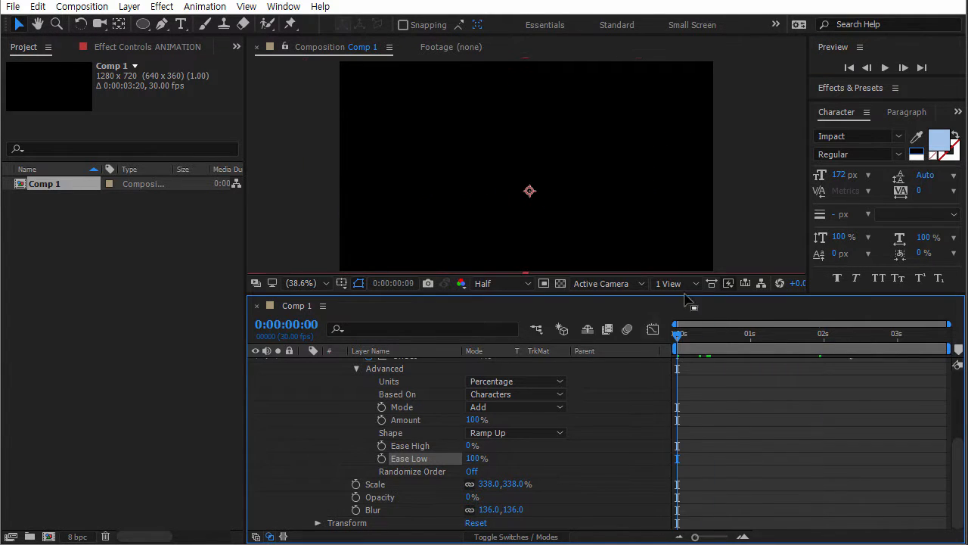
{"action": "left_click", "coordinate": [884, 67]}
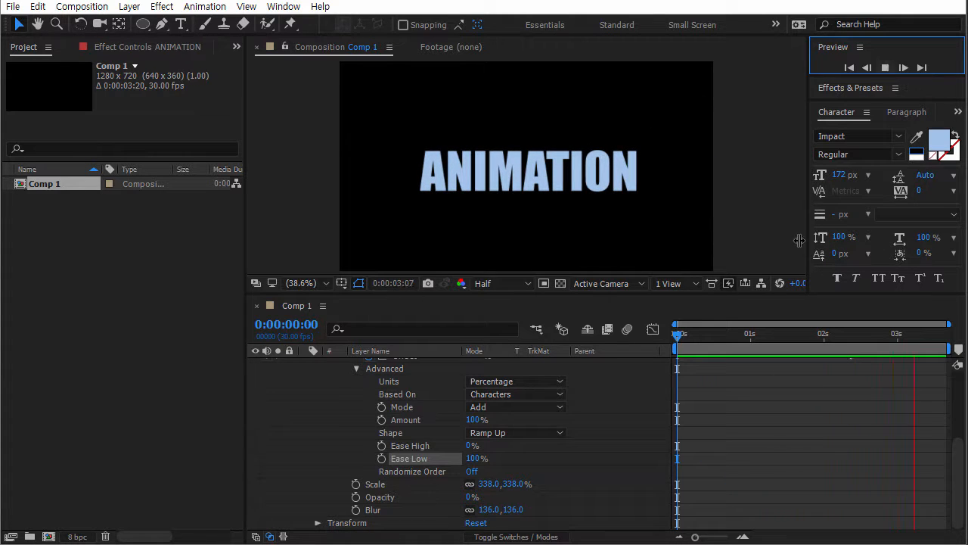
{"action": "left_click", "coordinate": [890, 67]}
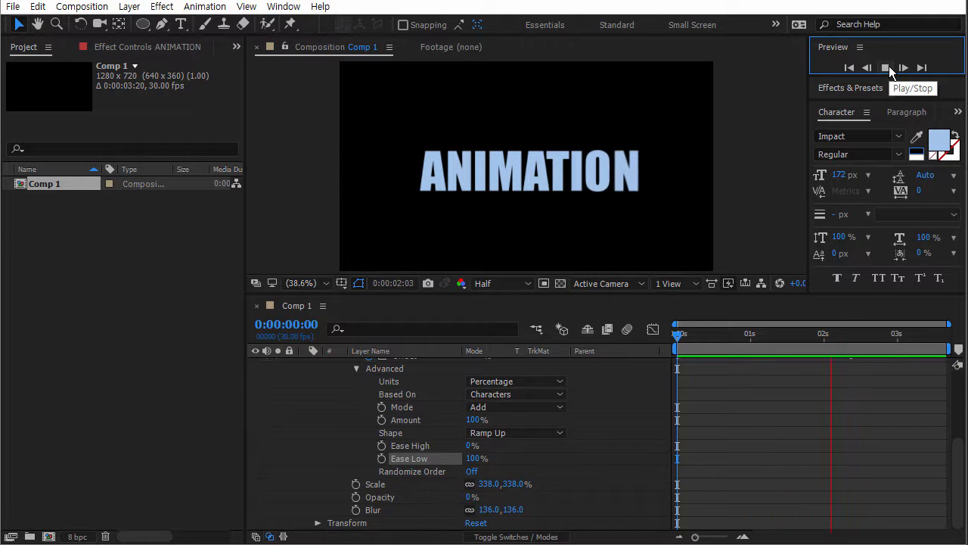
{"action": "left_click", "coordinate": [889, 66]}
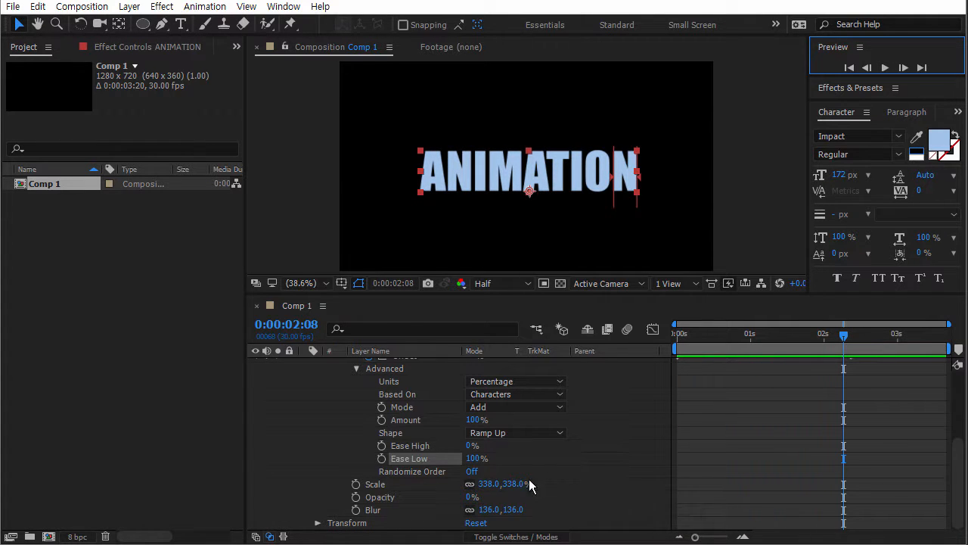
- Set Animator 1's Scale to 352.0, 352.0% and scrub through the timeline to check the letter motion
{"action": "left_click", "coordinate": [674, 336]}
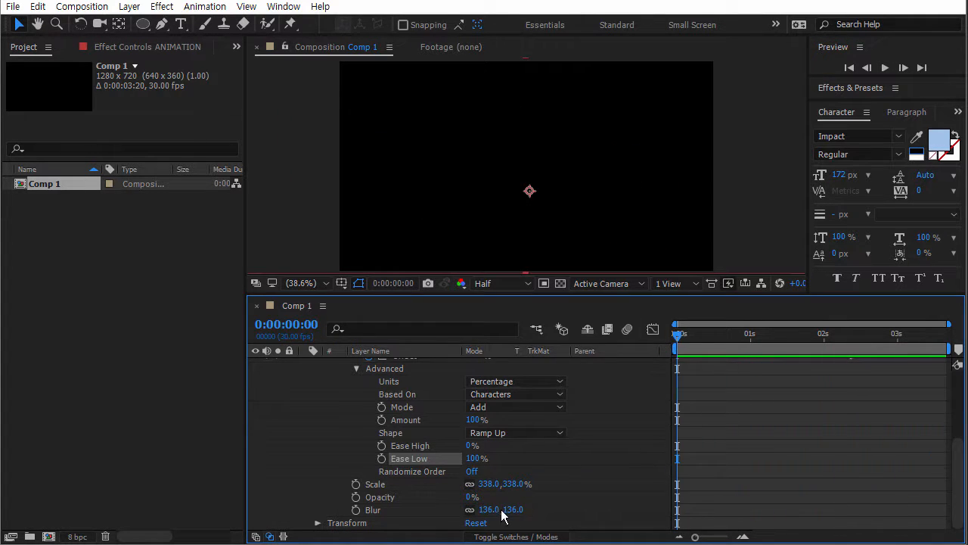
{"action": "left_click_drag", "start_coordinate": [513, 484], "coordinate": [524, 486]}
{"action": "left_click_drag", "start_coordinate": [687, 339], "coordinate": [846, 340]}
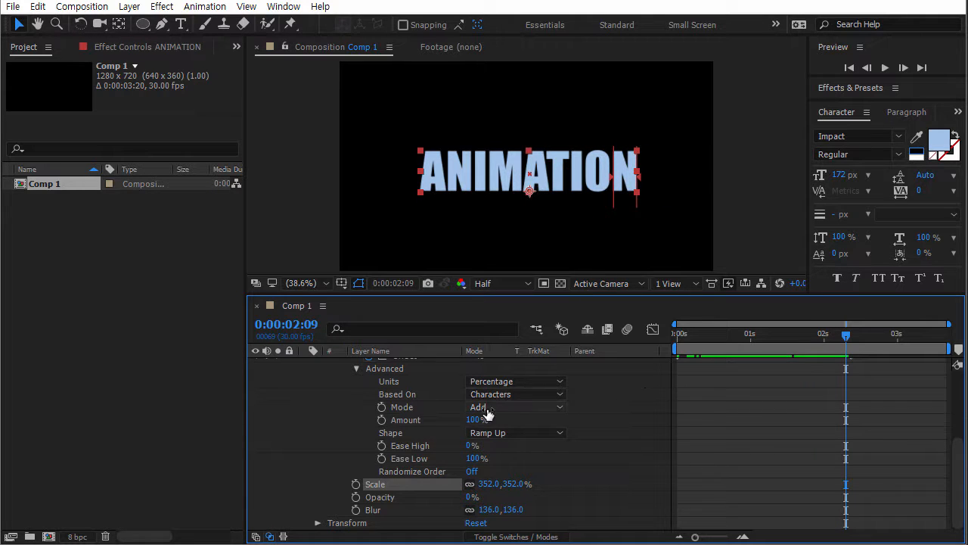
{"action": "scroll", "coordinate": [428, 399], "scroll_direction": "up", "scroll_amount": 3}
{"action": "scroll", "coordinate": [428, 407], "scroll_direction": "up", "scroll_amount": 3}
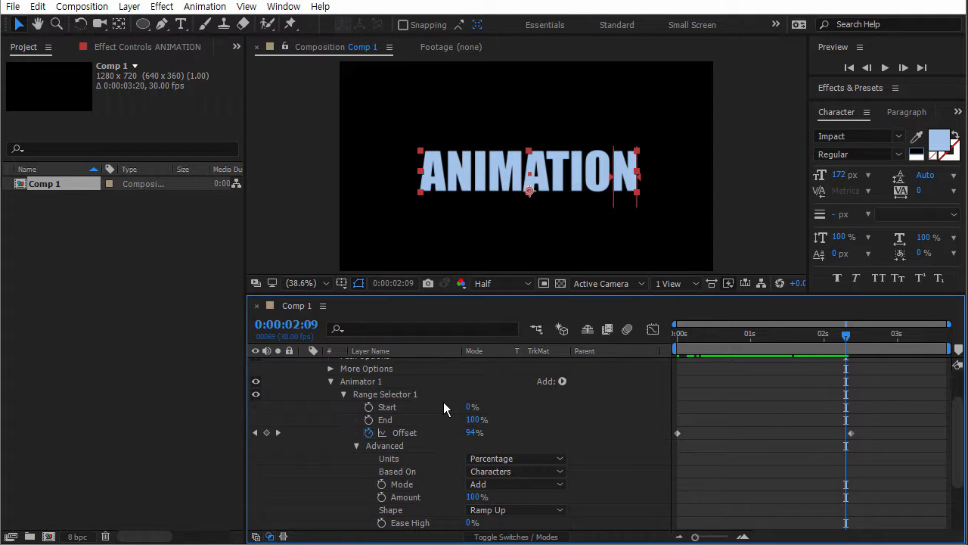
{"action": "scroll", "coordinate": [397, 403], "scroll_direction": "down", "scroll_amount": 6}
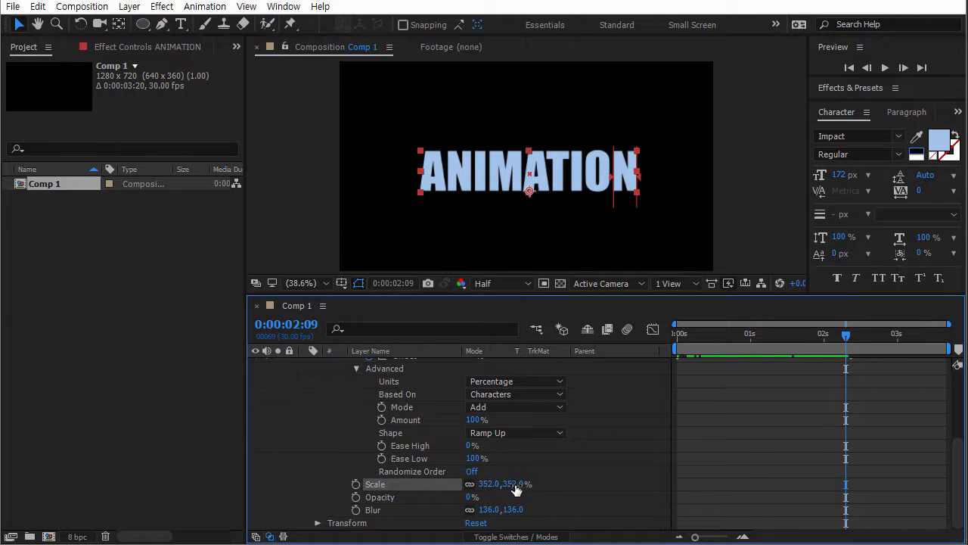
{"action": "left_click_drag", "start_coordinate": [810, 339], "coordinate": [833, 339]}
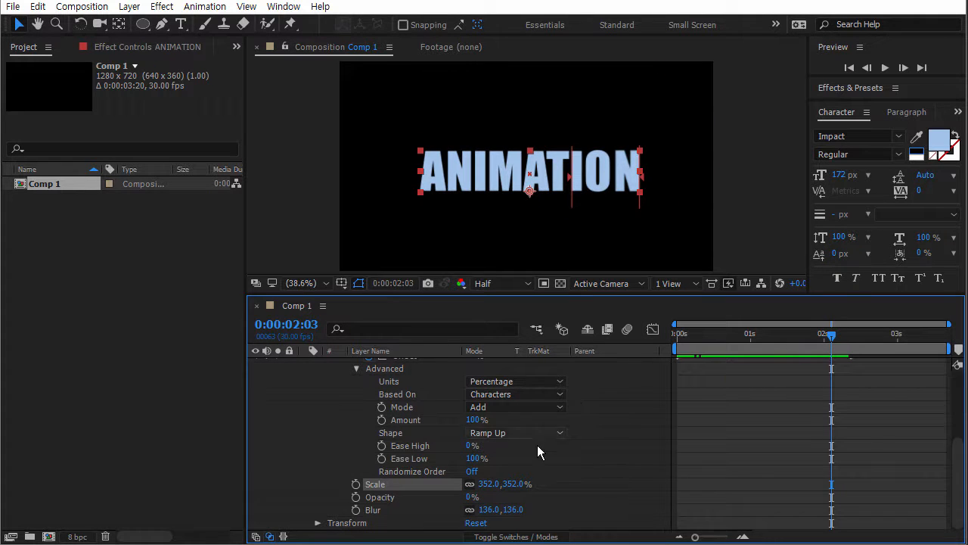
{"action": "left_click_drag", "start_coordinate": [711, 337], "coordinate": [747, 344]}
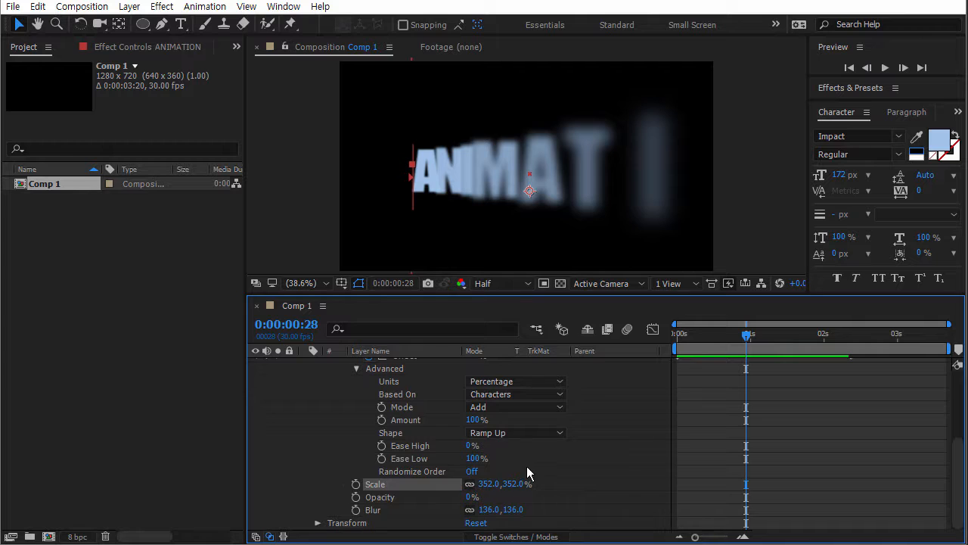
- Reduce the font size of the ANIMATION text layer to 133 px
{"action": "scroll", "coordinate": [528, 462], "scroll_direction": "up", "scroll_amount": 3}
{"action": "scroll", "coordinate": [396, 394], "scroll_direction": "up", "scroll_amount": 2}
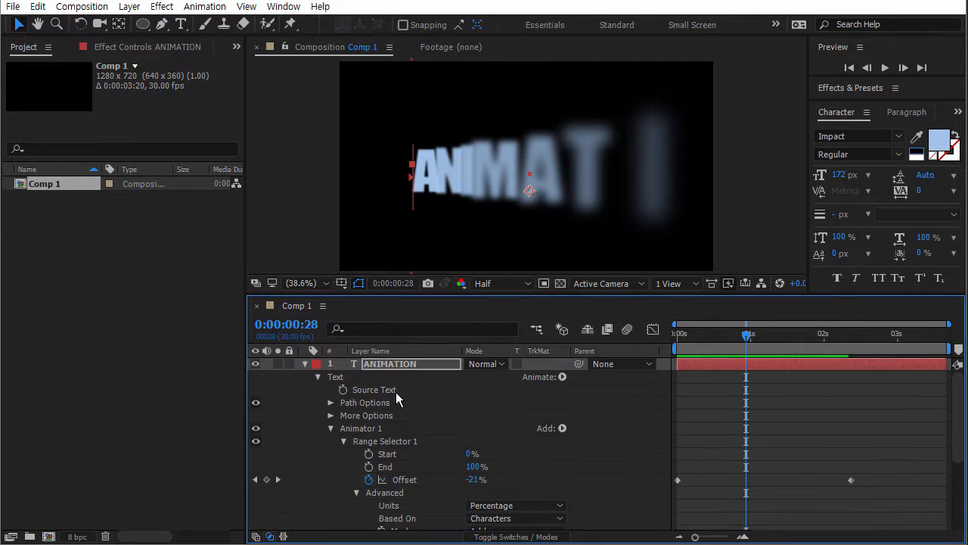
{"action": "left_click", "coordinate": [401, 365]}
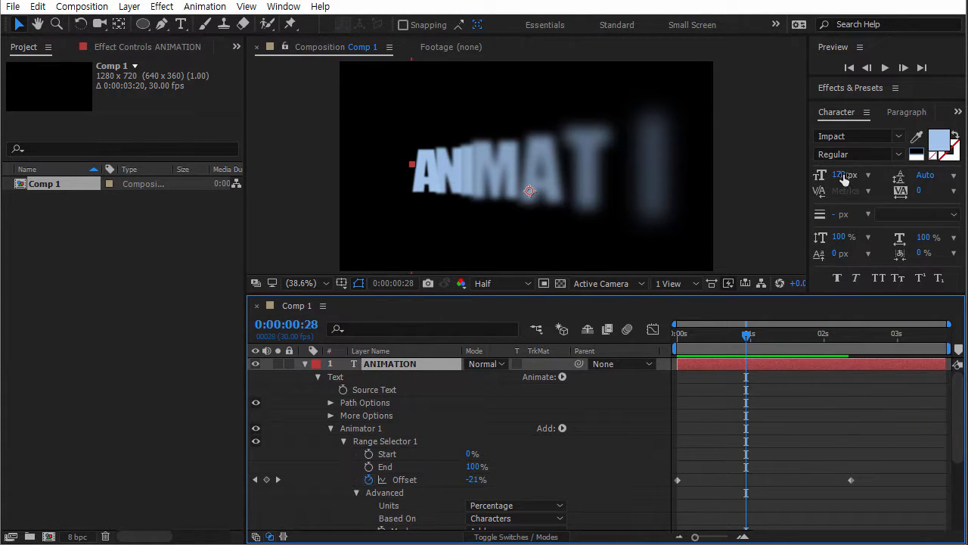
{"action": "left_click_drag", "start_coordinate": [844, 177], "coordinate": [800, 174]}
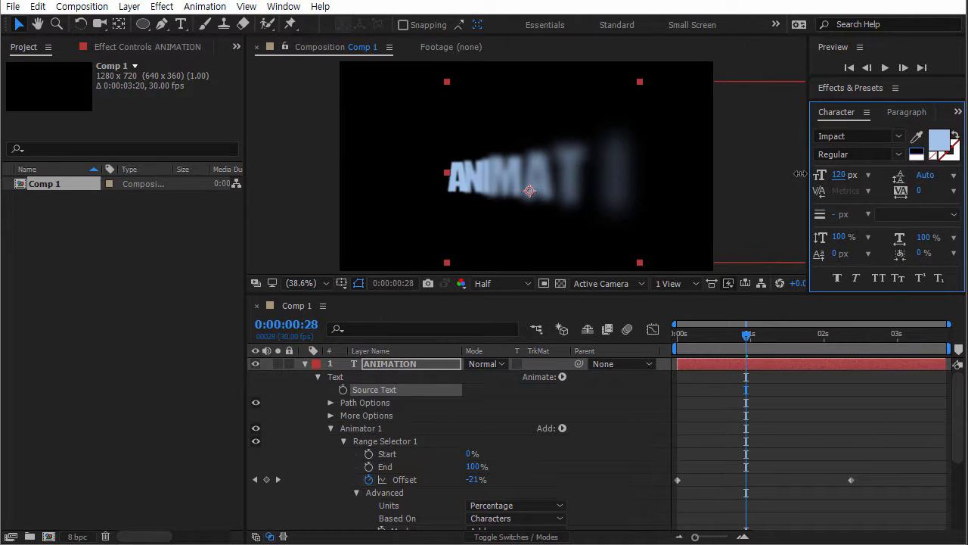
{"action": "mouse_move", "coordinate": [679, 335]}
{"action": "left_mouse_down"}
{"action": "mouse_move", "coordinate": [811, 336]}
{"action": "mouse_move", "coordinate": [689, 335]}
{"action": "left_mouse_up"}
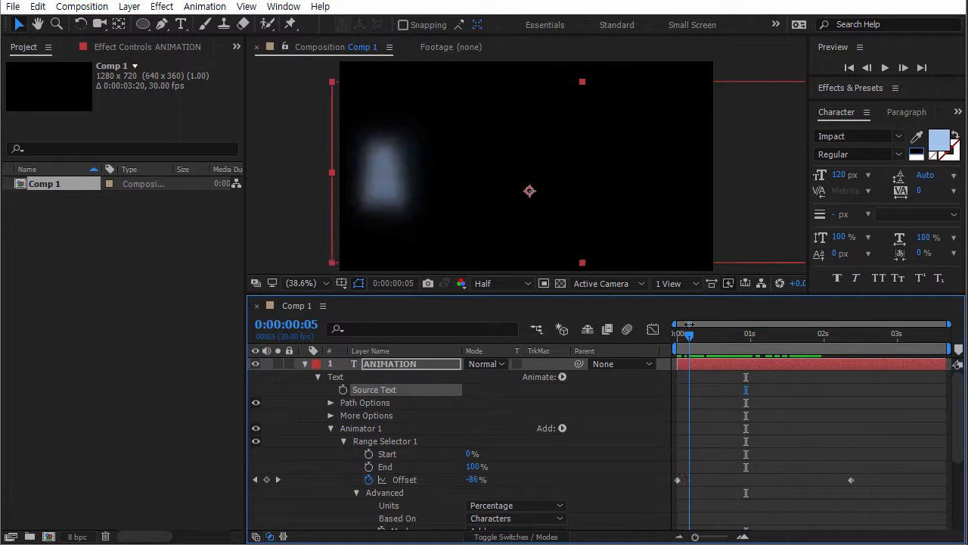
{"action": "left_click_drag", "start_coordinate": [842, 175], "coordinate": [851, 175]}
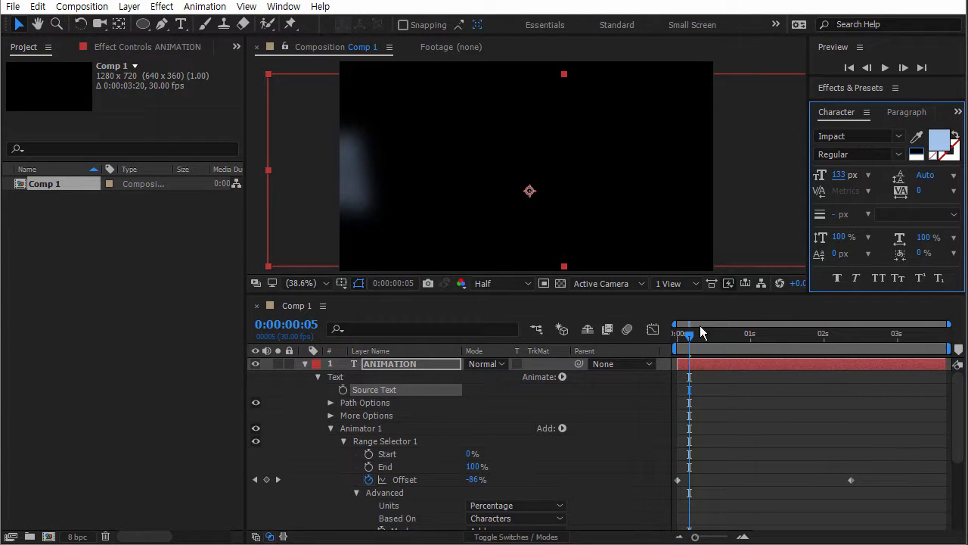
- Preview the letter reveal and check which properties can be added to Animator 1
{"action": "key", "text": "space"}
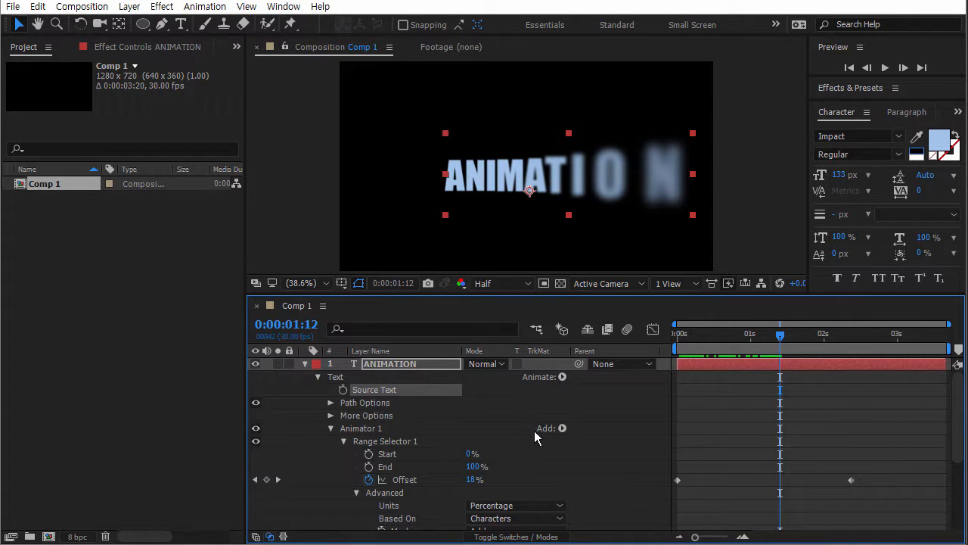
{"action": "left_click", "coordinate": [330, 428]}
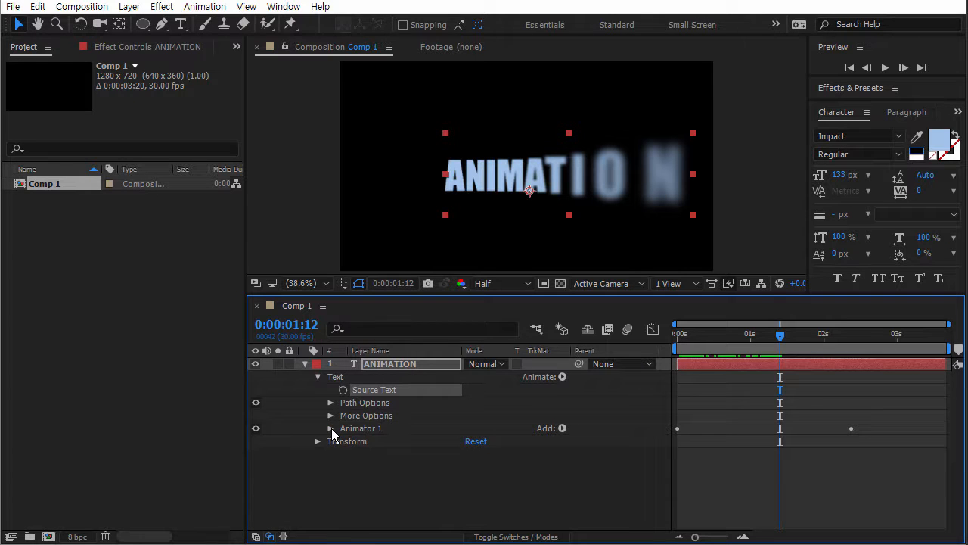
{"action": "left_click", "coordinate": [564, 363]}
{"action": "mouse_move", "coordinate": [564, 364]}
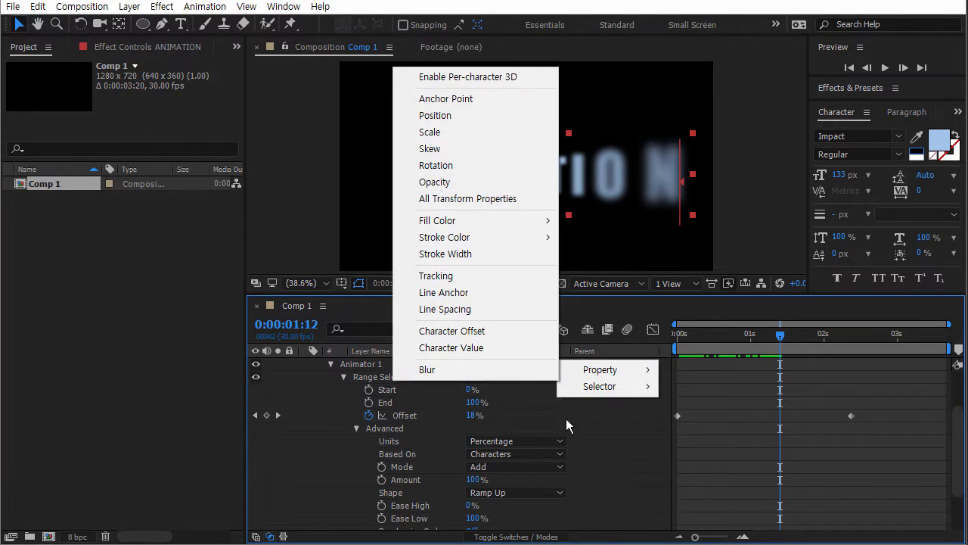
{"action": "left_click", "coordinate": [484, 274]}
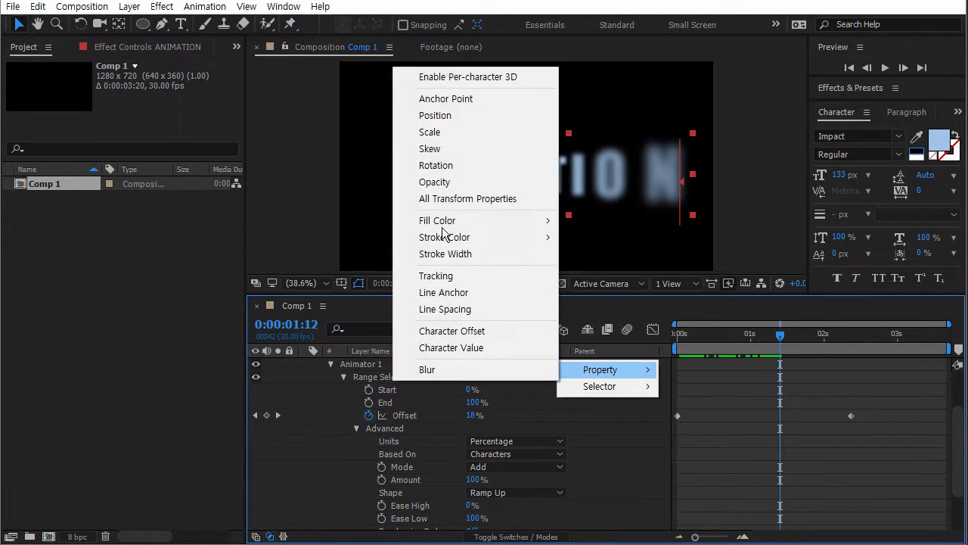
{"action": "left_click", "coordinate": [524, 403]}
- Play the ANIMATION text reveal from the first frame
{"action": "left_click_drag", "start_coordinate": [780, 335], "coordinate": [673, 331]}
{"action": "left_click", "coordinate": [882, 68]}
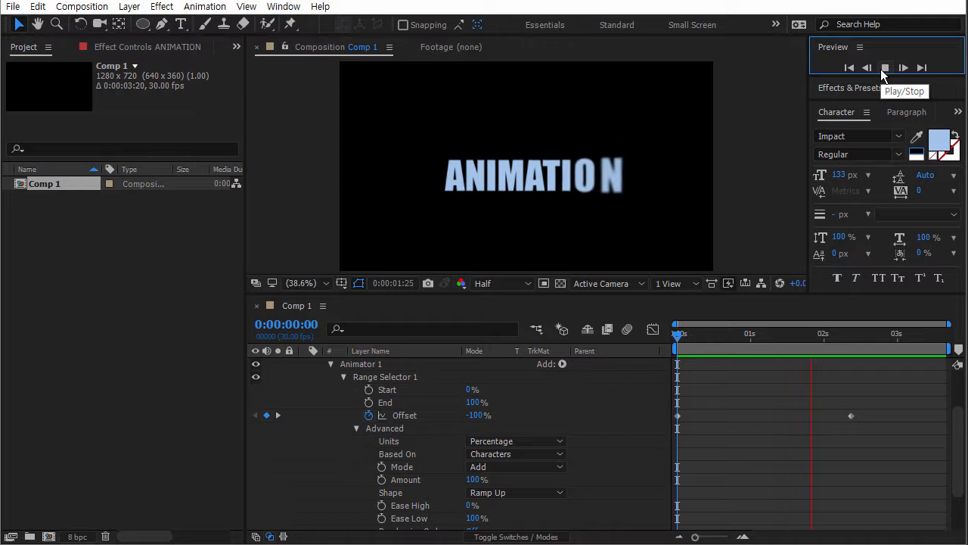
{"action": "left_click", "coordinate": [882, 68]}
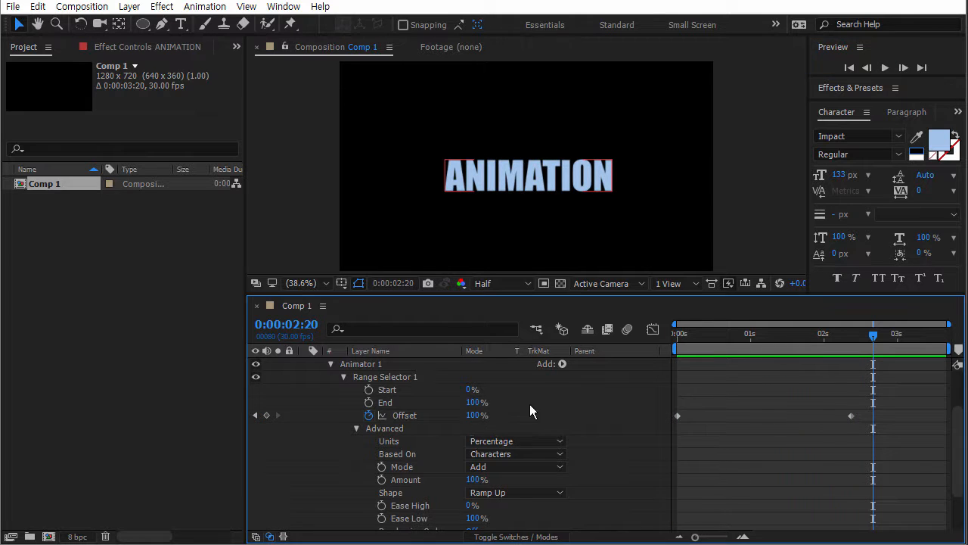
- Set the range selector's Ease Low to 70% and preview the animation from the start
{"action": "scroll", "coordinate": [530, 409], "scroll_direction": "down", "scroll_amount": 3}
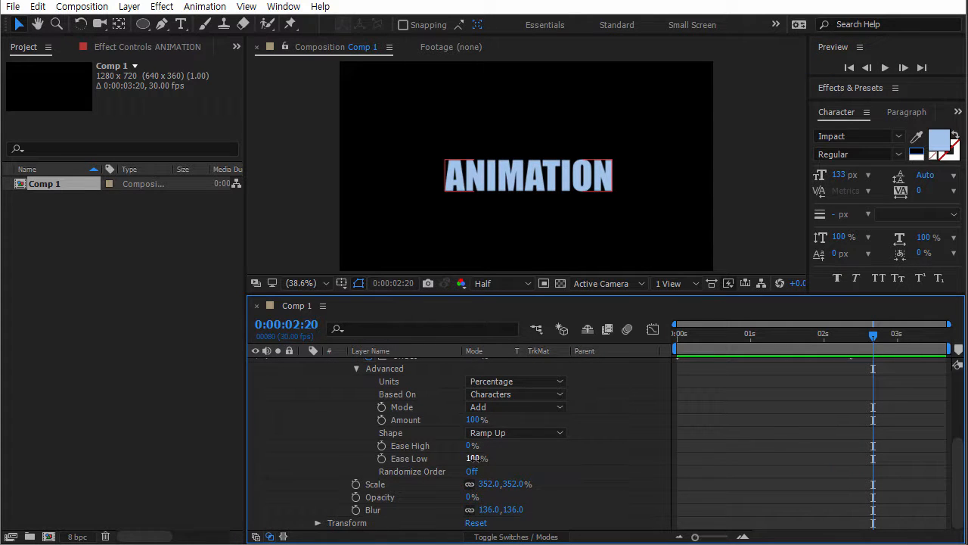
{"action": "left_click_drag", "start_coordinate": [476, 458], "coordinate": [463, 458]}
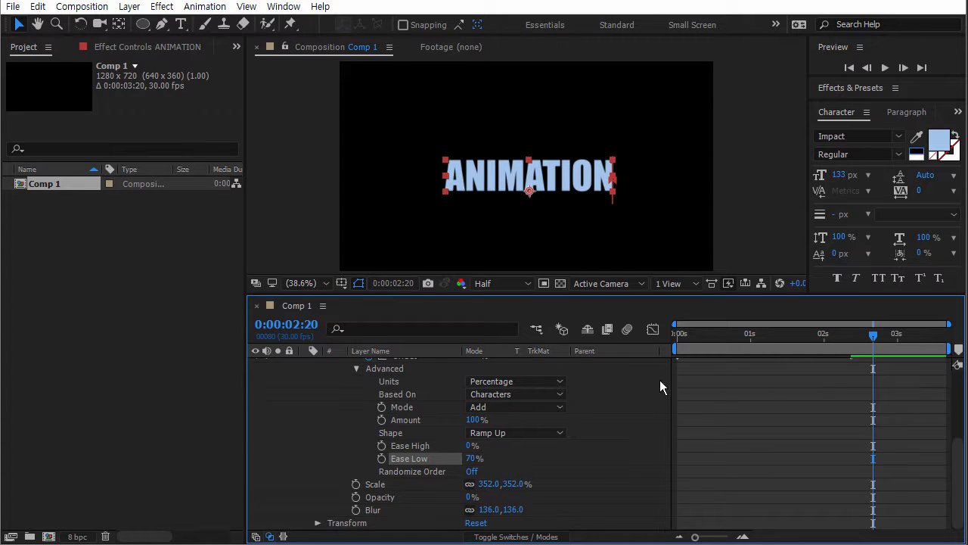
{"action": "key", "text": "Home"}
{"action": "left_click", "coordinate": [887, 68]}
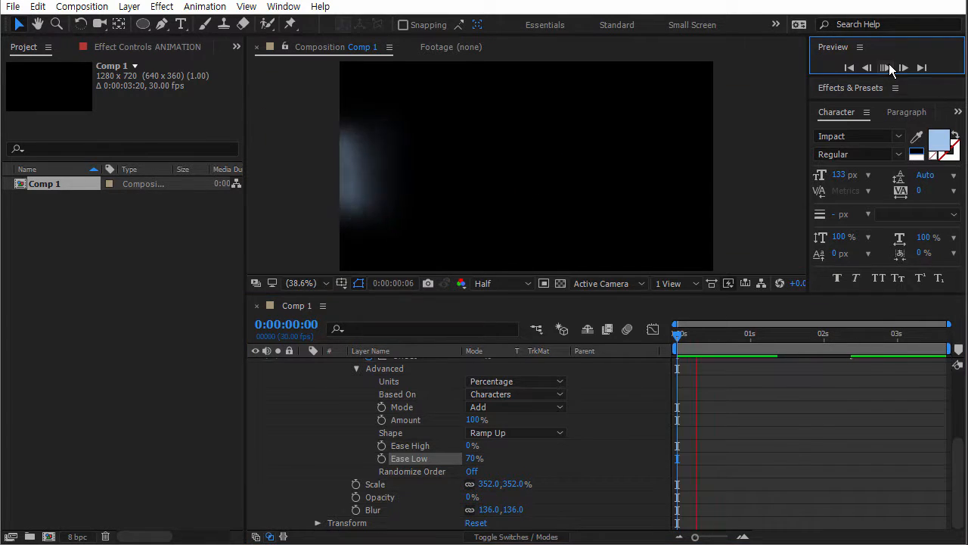
{"action": "left_click", "coordinate": [890, 67]}
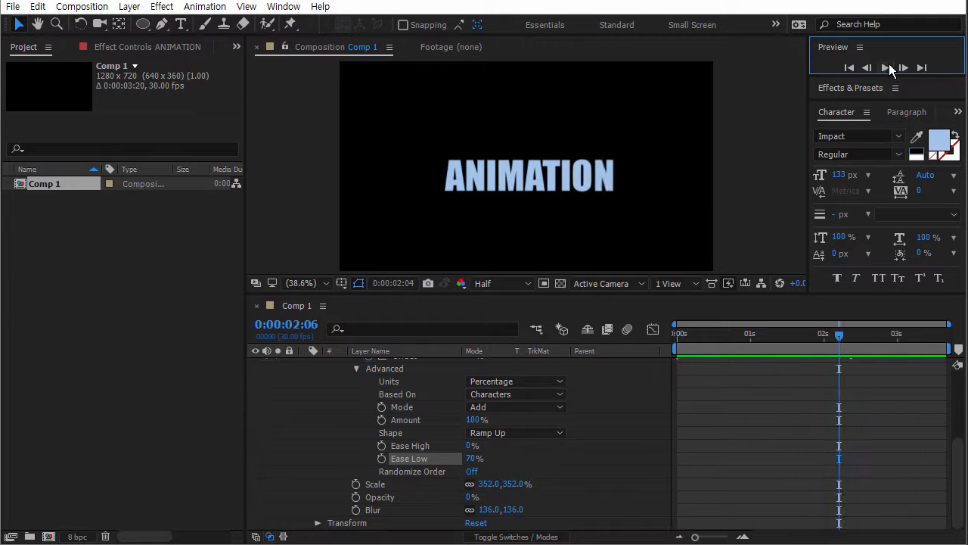
- Shift the ANIMATION text slightly left to about 627, 443 and replay the animation from the first frame
{"action": "left_click_drag", "start_coordinate": [678, 335], "coordinate": [855, 343]}
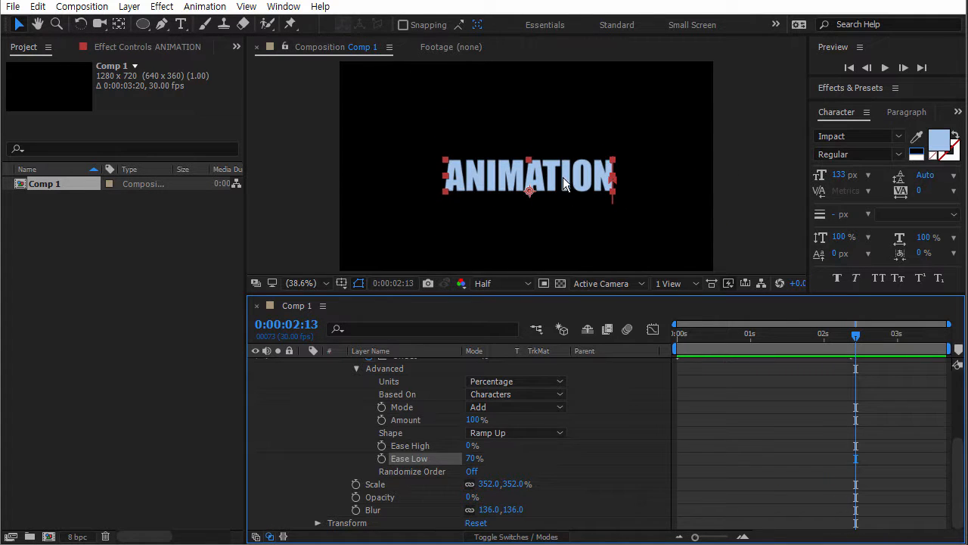
{"action": "left_click_drag", "start_coordinate": [563, 177], "coordinate": [556, 176]}
{"action": "left_click_drag", "start_coordinate": [773, 335], "coordinate": [674, 344]}
{"action": "left_click", "coordinate": [886, 69]}
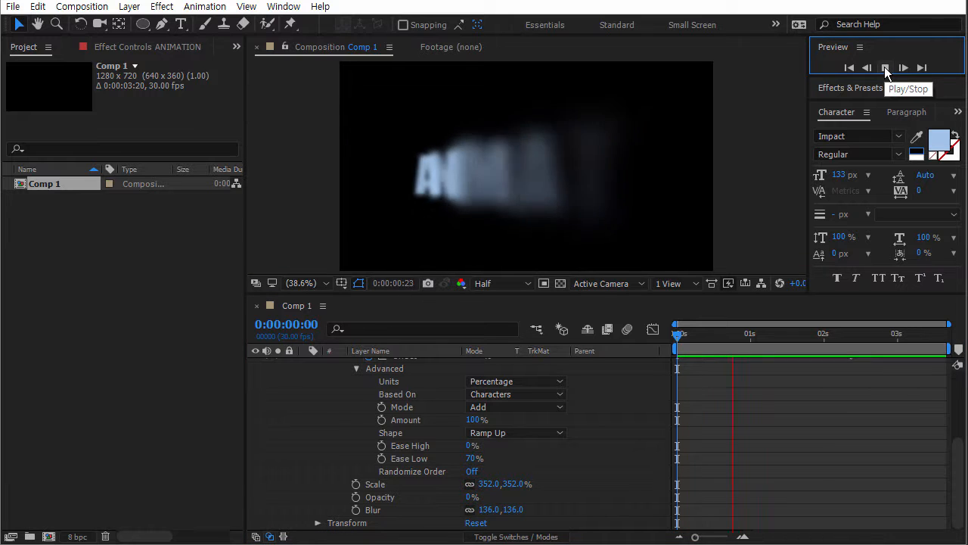
{"action": "left_click", "coordinate": [885, 67]}
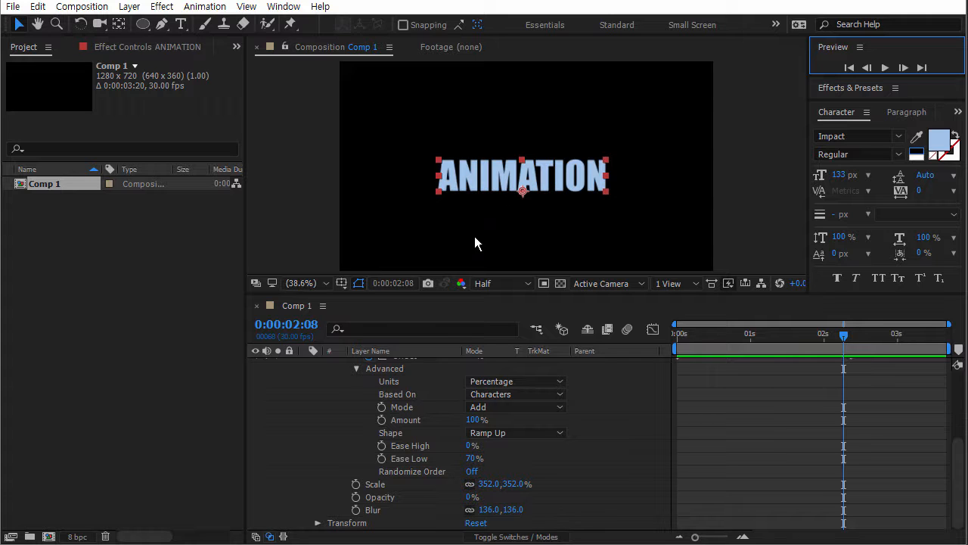
- Collapse the ANIMATION layer's Text properties and scrub the timeline to 0:00:01:25
{"action": "scroll", "coordinate": [417, 405], "scroll_direction": "up", "scroll_amount": 3}
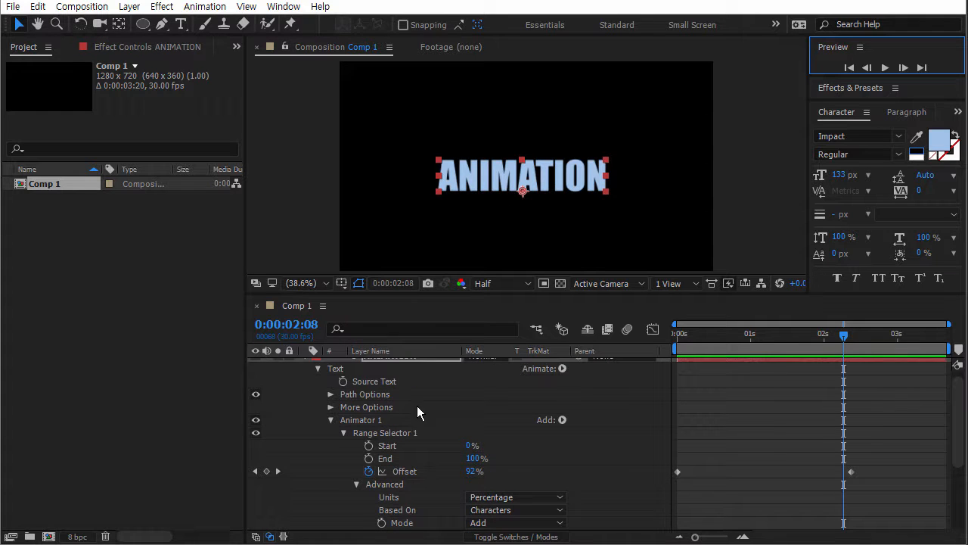
{"action": "left_click", "coordinate": [317, 369]}
{"action": "left_click_drag", "start_coordinate": [741, 337], "coordinate": [811, 327]}
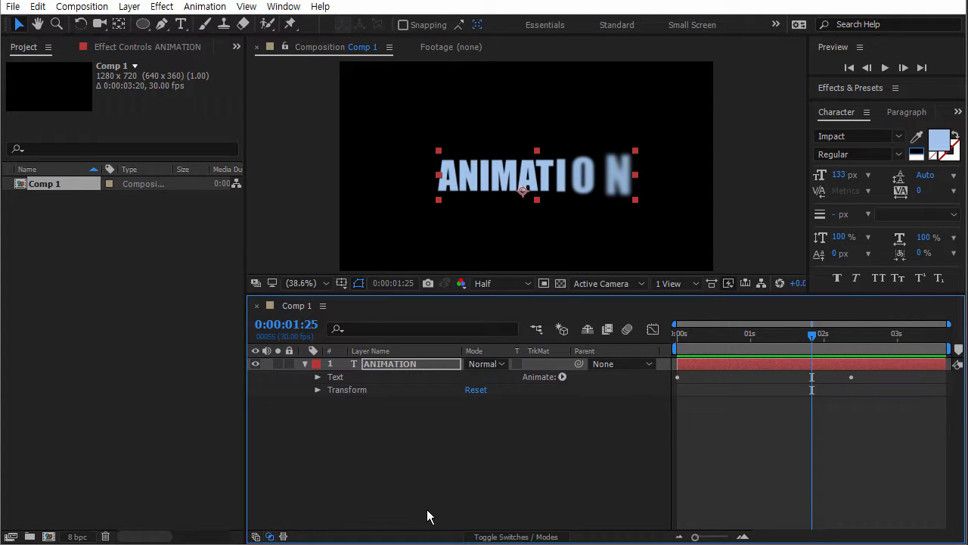
- Display the layer switches and add a two-node camera named Camera 1 with the 28mm preset
{"action": "left_click", "coordinate": [514, 536]}
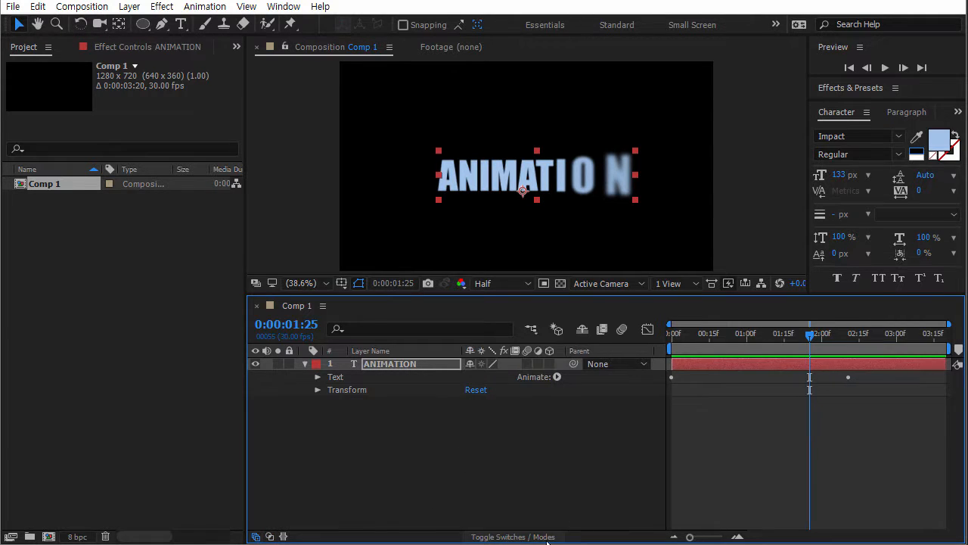
{"action": "left_click", "coordinate": [516, 455]}
{"action": "right_click", "coordinate": [518, 425]}
{"action": "mouse_move", "coordinate": [580, 280]}
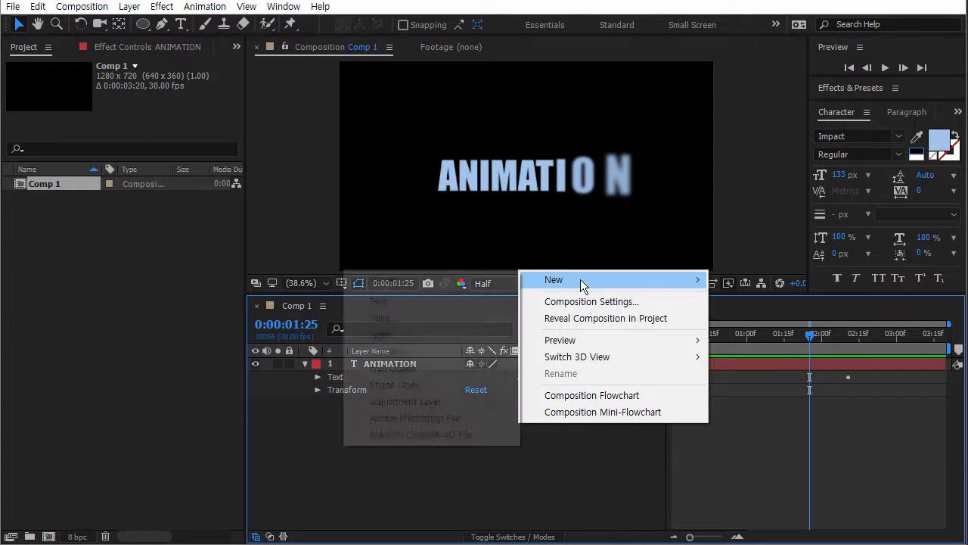
{"action": "left_click", "coordinate": [415, 351]}
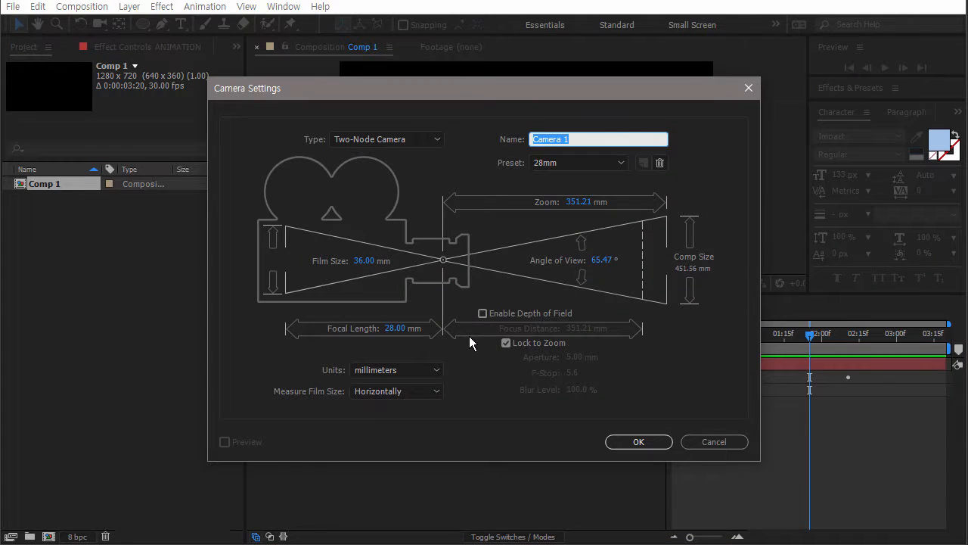
{"action": "left_click", "coordinate": [579, 162]}
{"action": "left_click", "coordinate": [579, 163]}
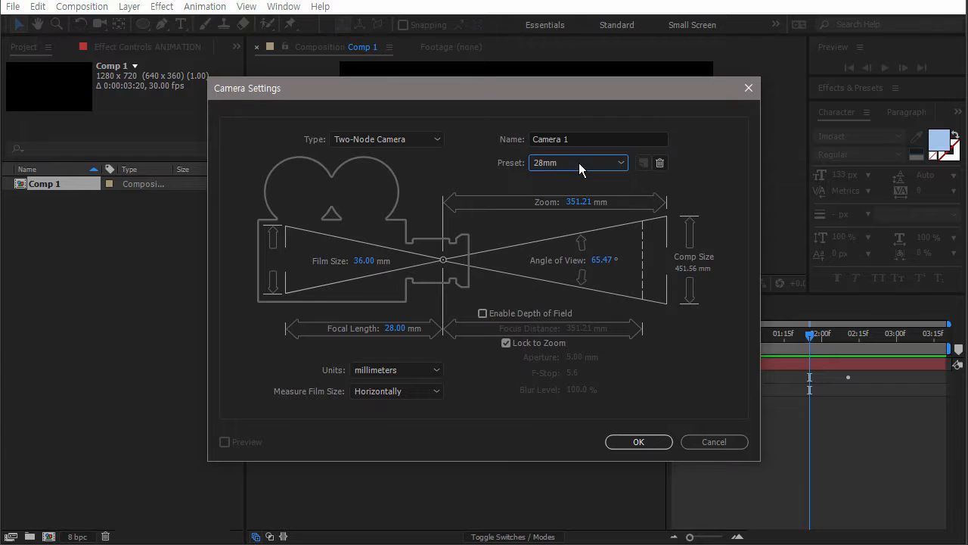
{"action": "left_click", "coordinate": [642, 442]}
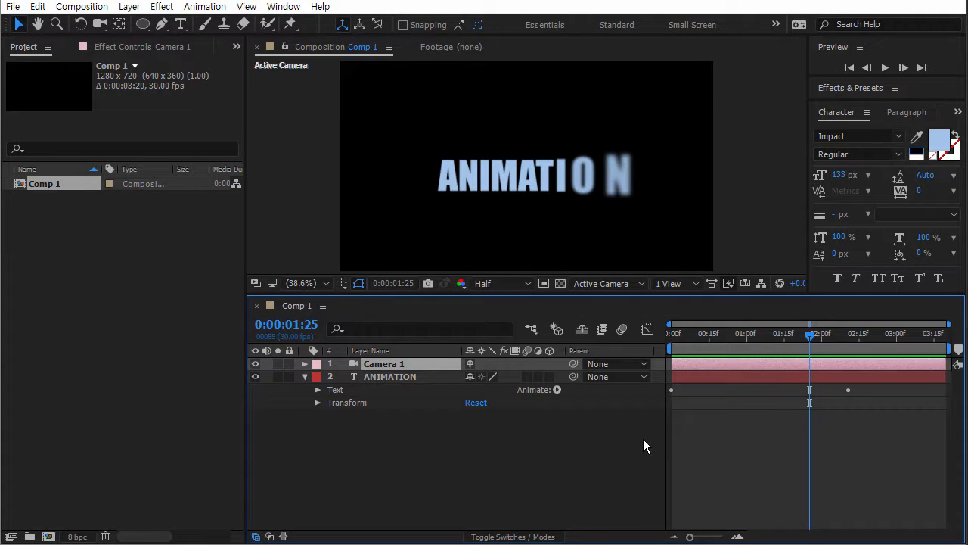
- Make the ANIMATION text layer 3D and reveal only its Position property
{"action": "left_click", "coordinate": [549, 376]}
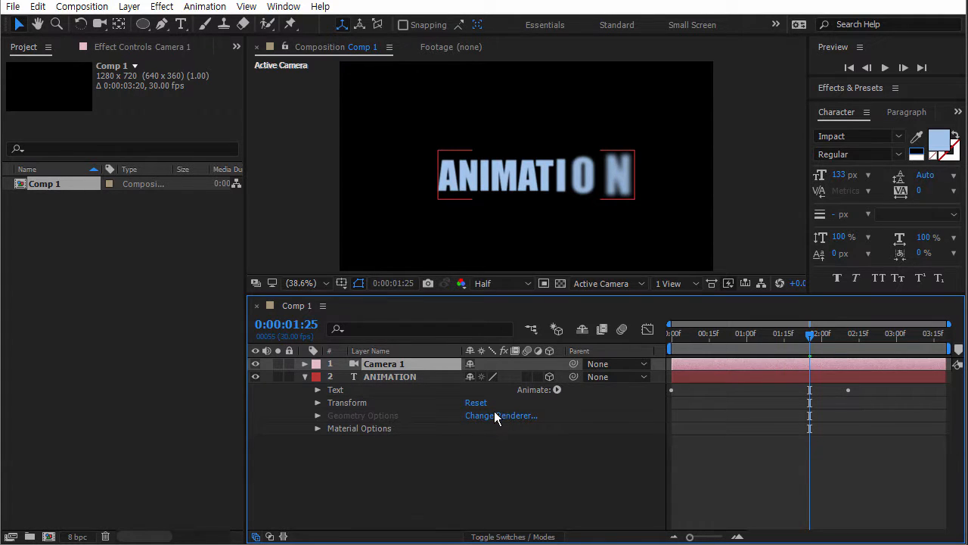
{"action": "key", "text": "p"}
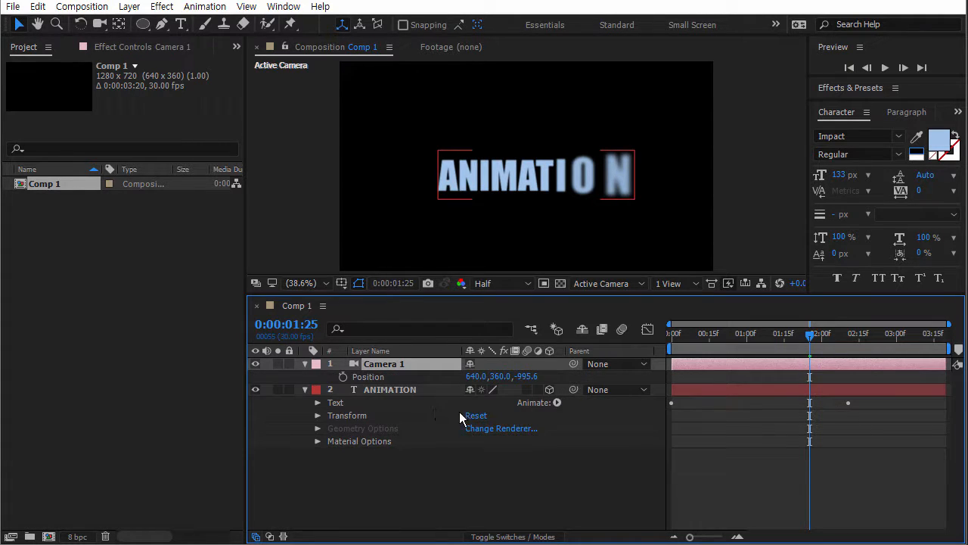
{"action": "key", "text": "p"}
{"action": "left_click", "coordinate": [398, 377]}
{"action": "key", "text": "p"}
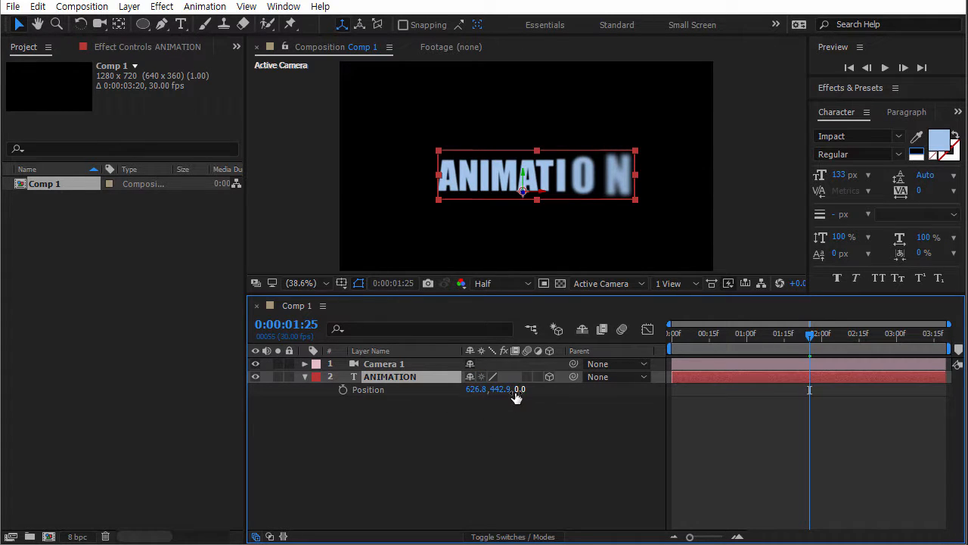
- Set the ANIMATION layer's Z position to 117.0 and keyframe Position at 0:00:01:25 and at the first frame
{"action": "left_click_drag", "start_coordinate": [520, 389], "coordinate": [619, 397]}
{"action": "left_click", "coordinate": [343, 389]}
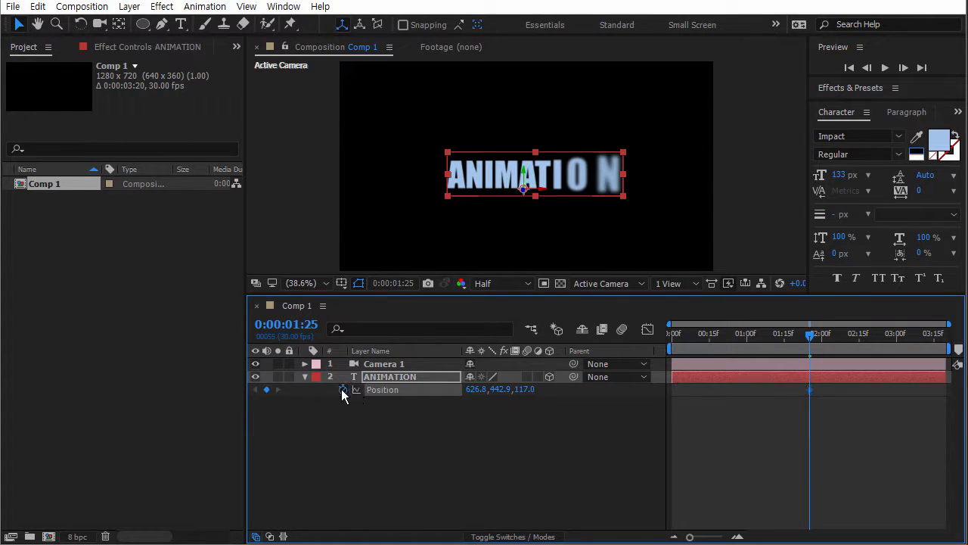
{"action": "left_click_drag", "start_coordinate": [812, 342], "coordinate": [666, 336]}
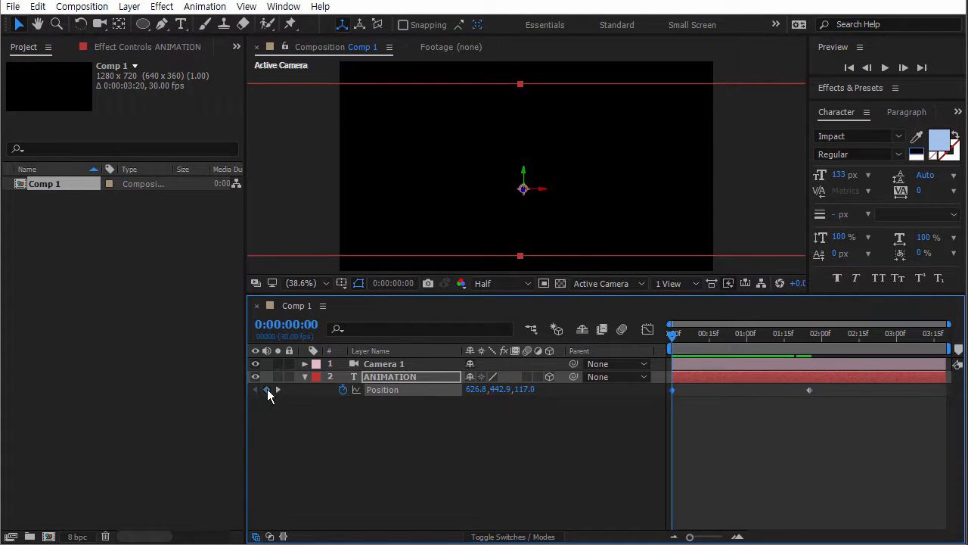
- Set the Z position to -153.0 at 0:00:01:25 and move that keyframe to the start of the timeline
{"action": "left_click_drag", "start_coordinate": [672, 345], "coordinate": [810, 349]}
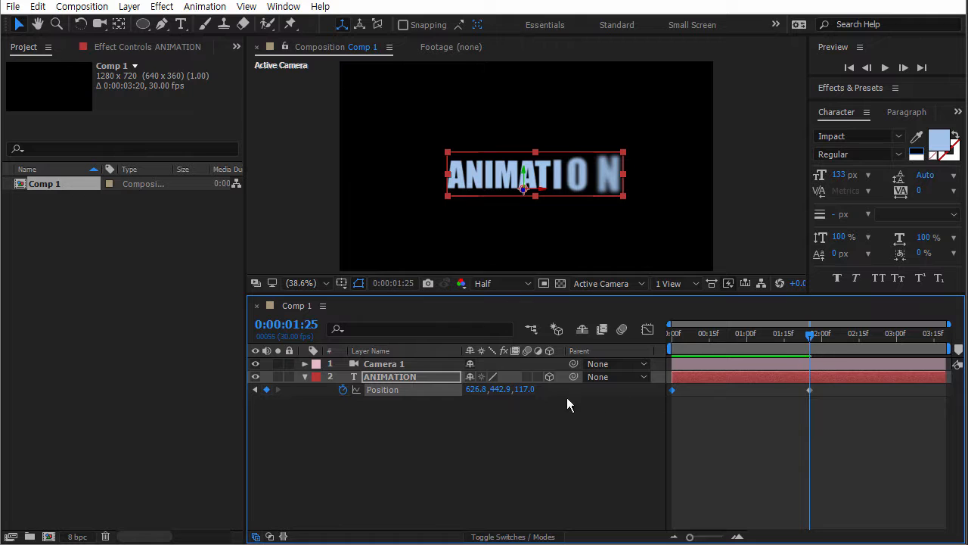
{"action": "left_click_drag", "start_coordinate": [531, 390], "coordinate": [512, 389]}
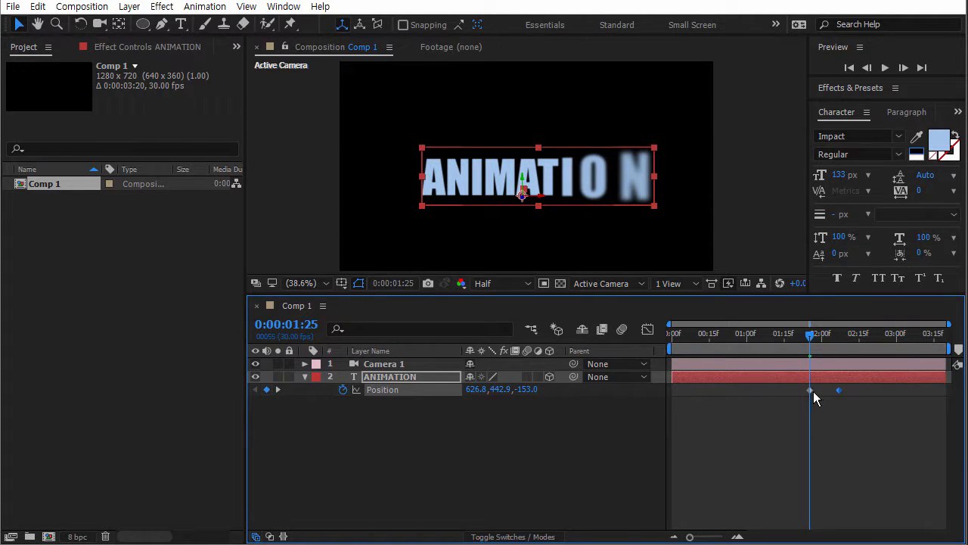
{"action": "left_click_drag", "start_coordinate": [810, 391], "coordinate": [676, 387]}
- Move the ending Position keyframe to 0:00:02:29 and increase its Z value to push the text farther back
{"action": "left_click_drag", "start_coordinate": [674, 336], "coordinate": [873, 342]}
{"action": "left_click_drag", "start_coordinate": [845, 390], "coordinate": [894, 389]}
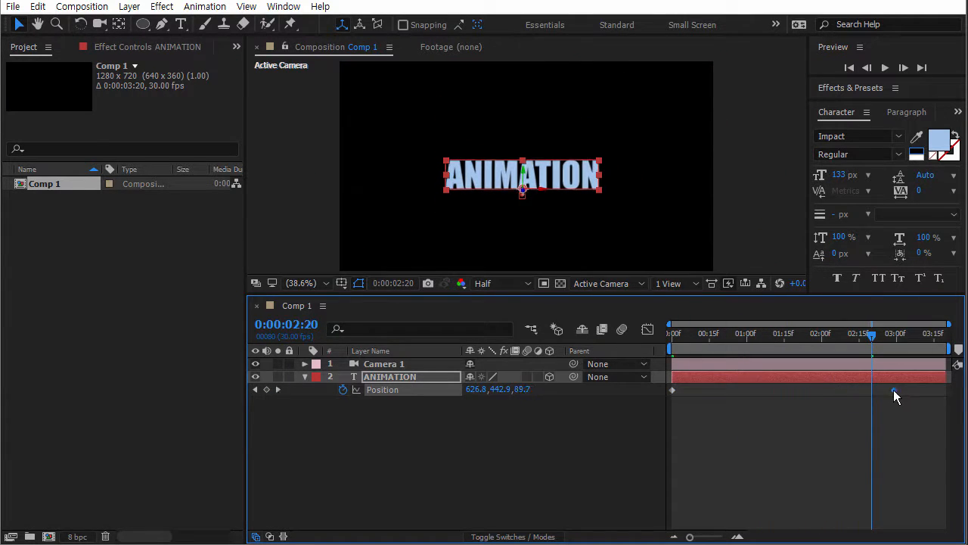
{"action": "left_click_drag", "start_coordinate": [871, 340], "coordinate": [893, 342]}
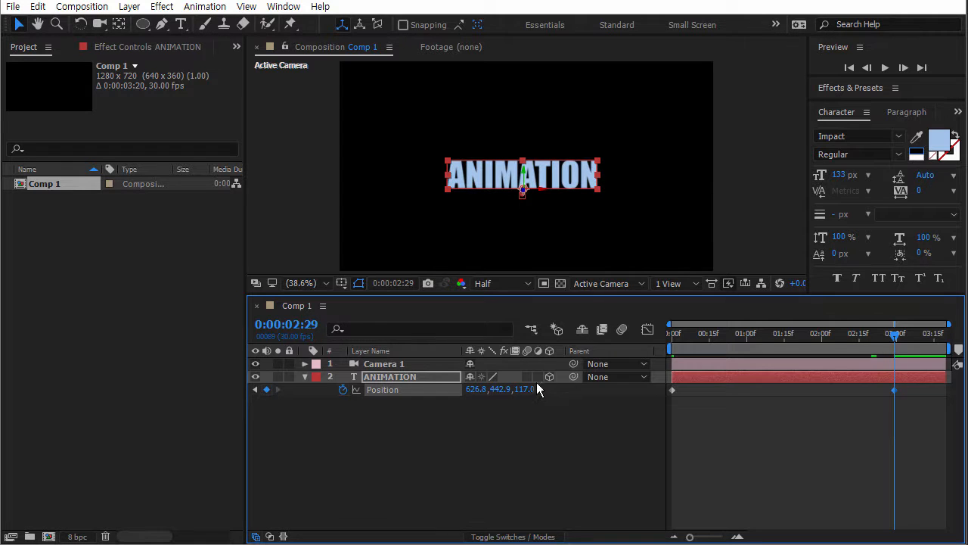
{"action": "left_click_drag", "start_coordinate": [526, 389], "coordinate": [628, 389]}
- Try the first Position keyframe a little after the two-second mark and scrub through the timeline to check the motion
{"action": "left_click_drag", "start_coordinate": [872, 335], "coordinate": [821, 333]}
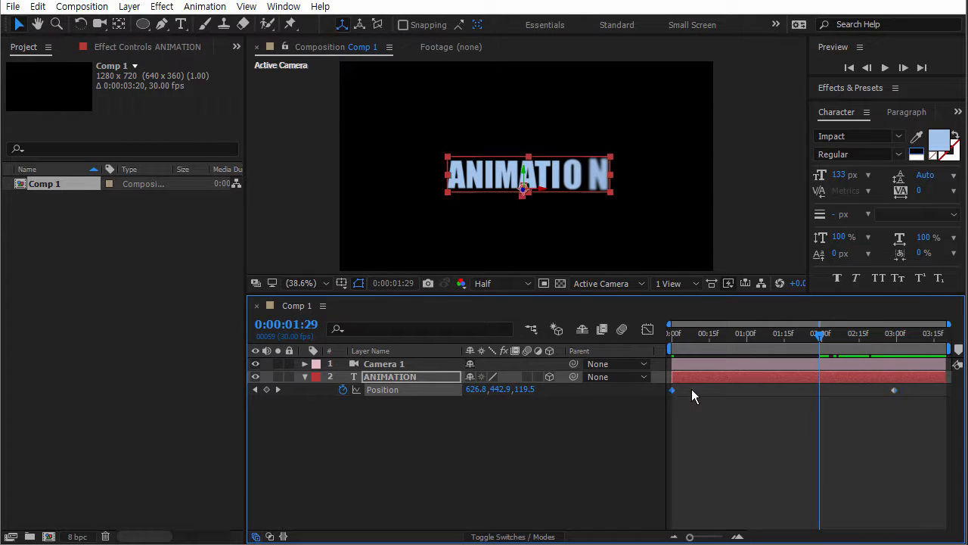
{"action": "left_click_drag", "start_coordinate": [673, 390], "coordinate": [846, 390]}
{"action": "left_click_drag", "start_coordinate": [822, 340], "coordinate": [711, 327]}
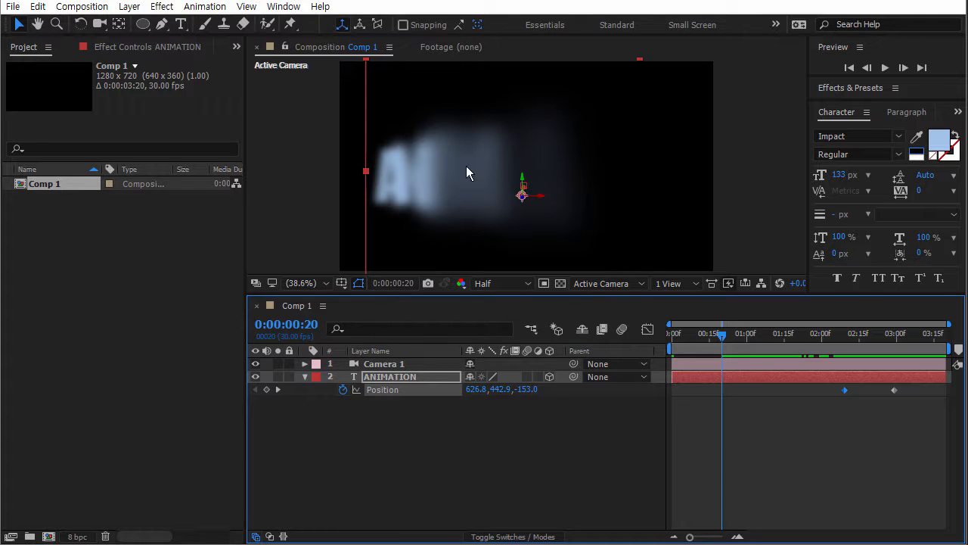
{"action": "left_click_drag", "start_coordinate": [727, 333], "coordinate": [847, 338]}
- Move the first Position keyframe to shortly before the one-second mark and play the animation from the first frame
{"action": "left_click_drag", "start_coordinate": [846, 390], "coordinate": [684, 386]}
{"action": "left_click_drag", "start_coordinate": [688, 333], "coordinate": [714, 338]}
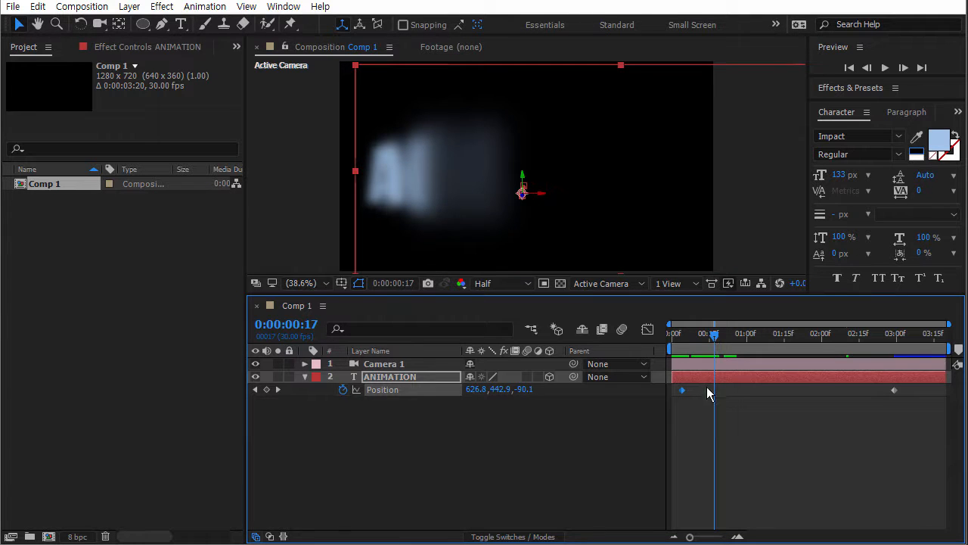
{"action": "left_click_drag", "start_coordinate": [682, 389], "coordinate": [724, 391]}
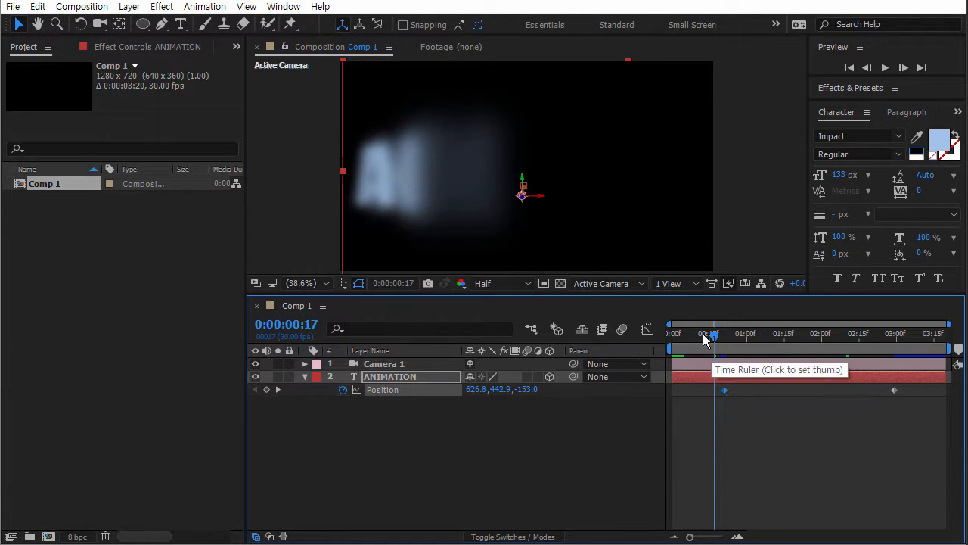
{"action": "left_click_drag", "start_coordinate": [703, 334], "coordinate": [671, 338]}
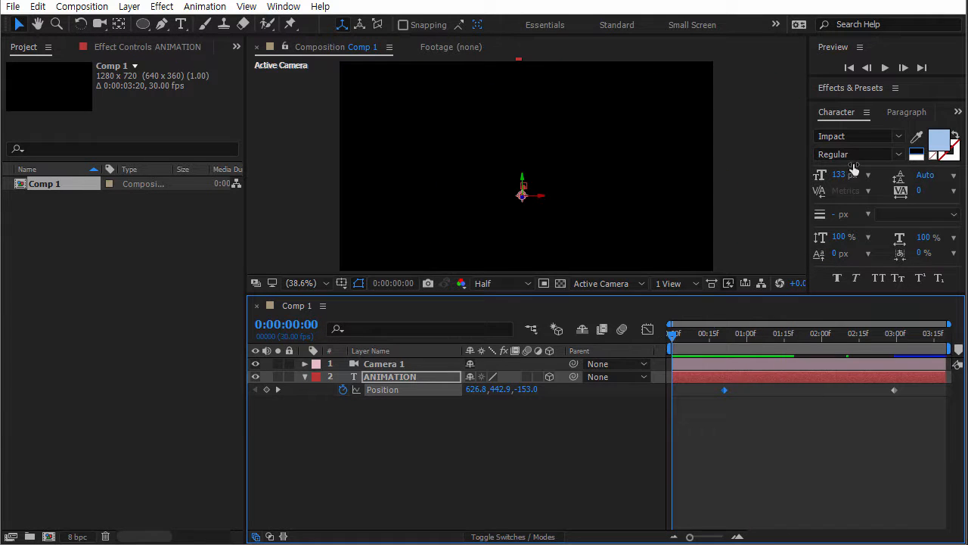
{"action": "left_click", "coordinate": [884, 68]}
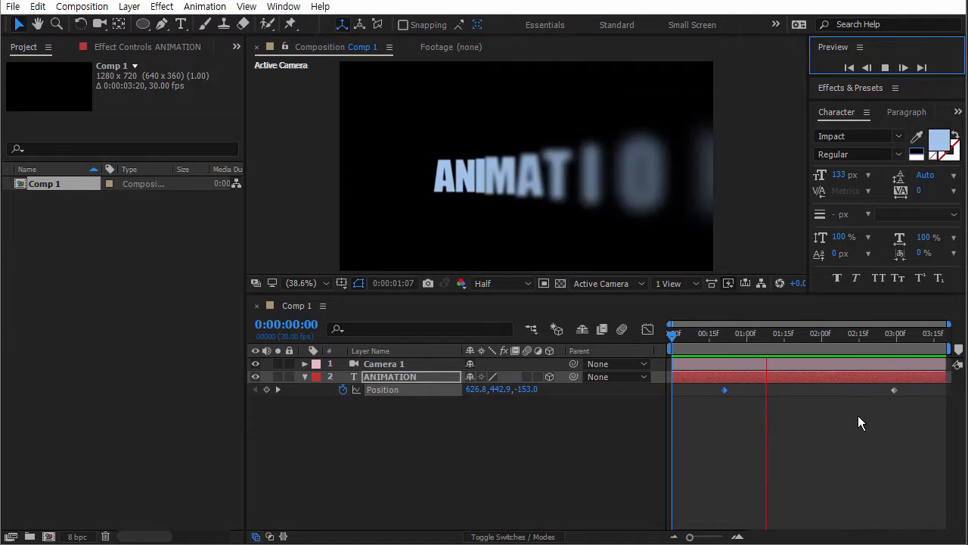
- Apply Easy Ease to the ending Position keyframe of the ANIMATION layer and play the animation from the first frame
{"action": "key", "text": "v"}
{"action": "left_click", "coordinate": [893, 390]}
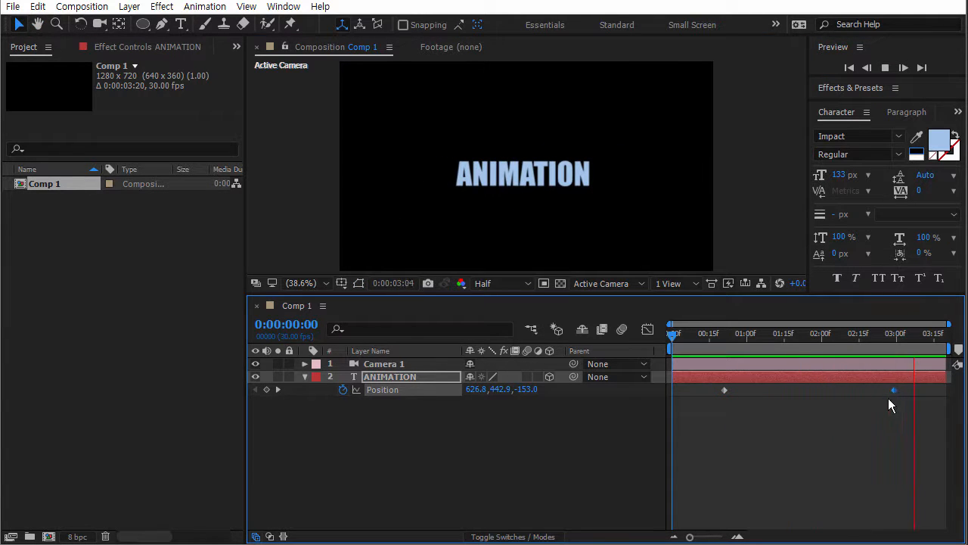
{"action": "key", "text": "space"}
{"action": "left_click", "coordinate": [911, 432]}
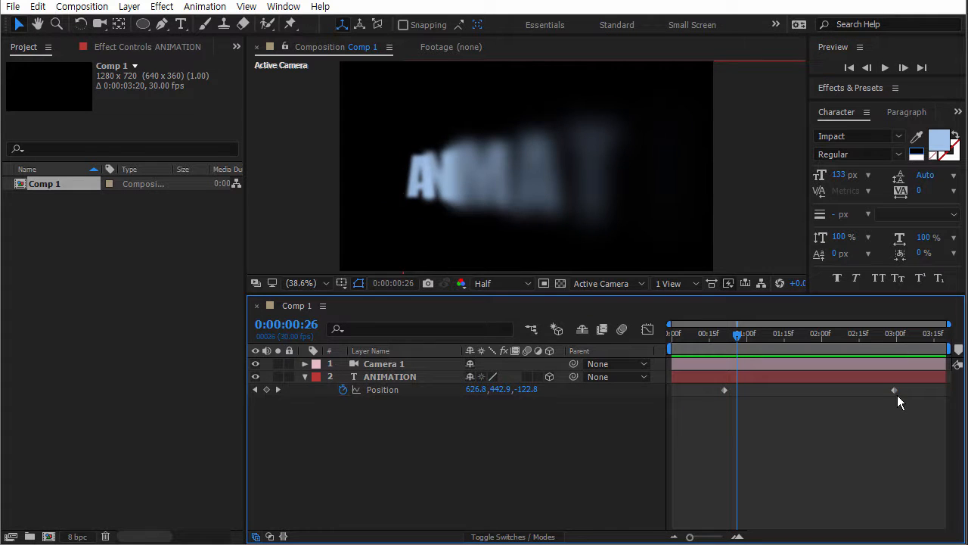
{"action": "left_click", "coordinate": [895, 390]}
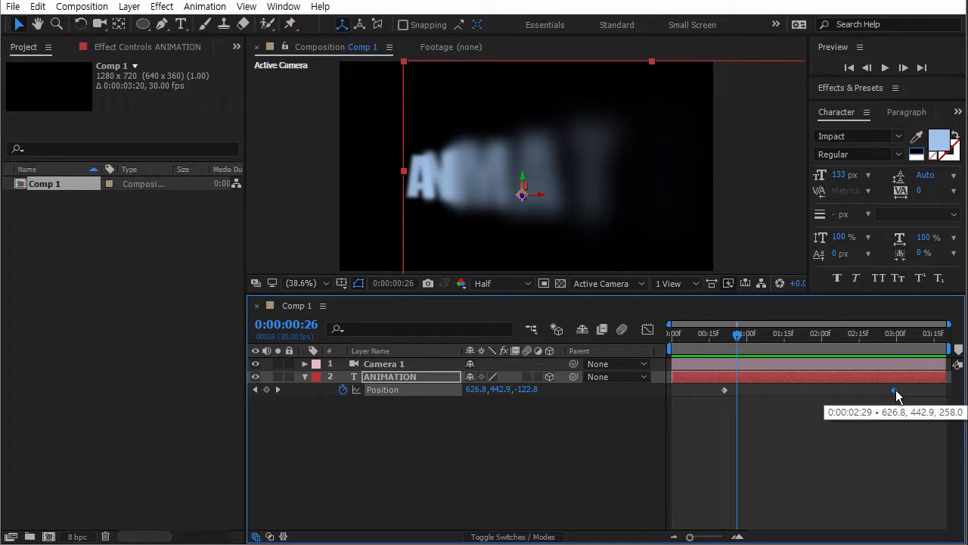
{"action": "left_click", "coordinate": [673, 334]}
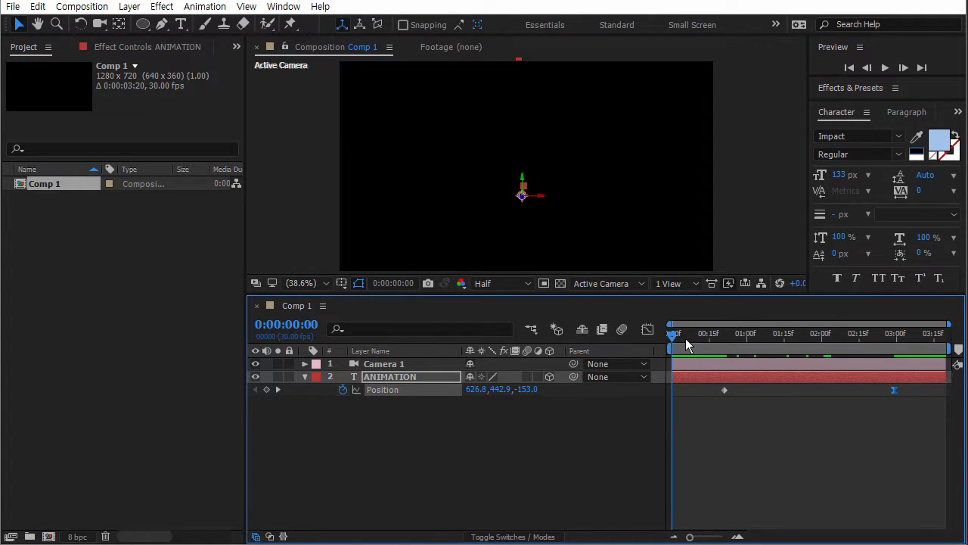
{"action": "key", "text": "space"}
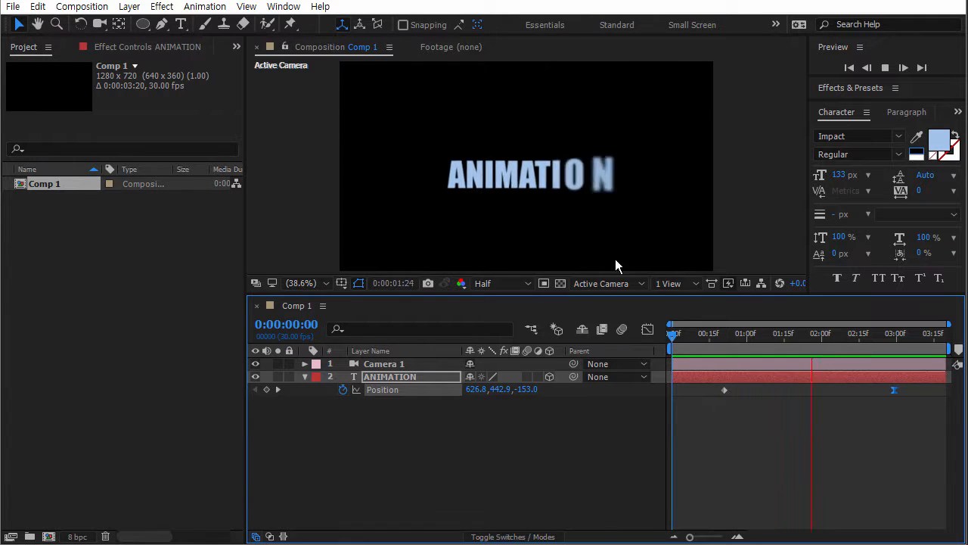
- Go to 0:00:01:02 and apply the Glow effect to the ANIMATION text layer
{"action": "left_click", "coordinate": [792, 336]}
{"action": "left_click", "coordinate": [704, 336]}
{"action": "mouse_move", "coordinate": [704, 336]}
{"action": "left_mouse_down"}
{"action": "mouse_move", "coordinate": [883, 335]}
{"action": "mouse_move", "coordinate": [716, 336]}
{"action": "left_mouse_up"}
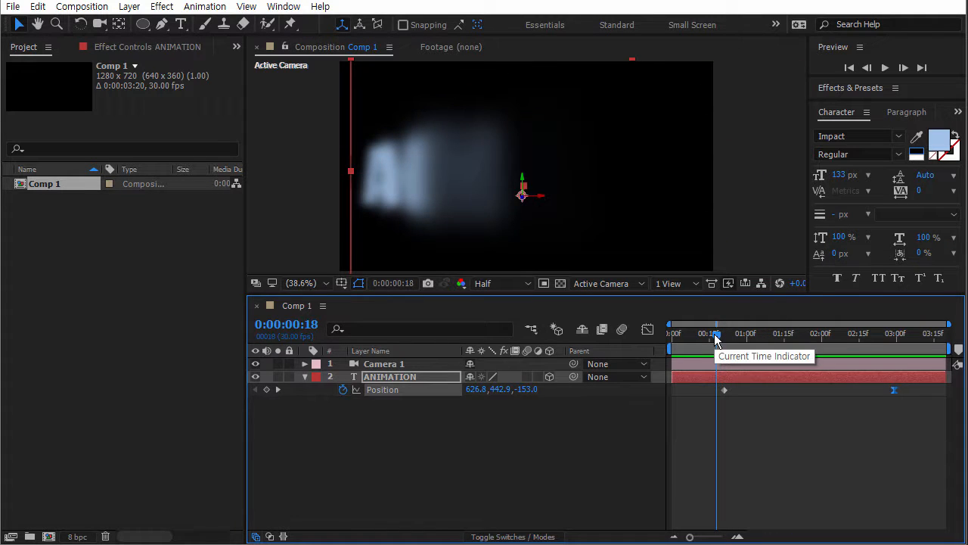
{"action": "left_click_drag", "start_coordinate": [720, 339], "coordinate": [754, 342]}
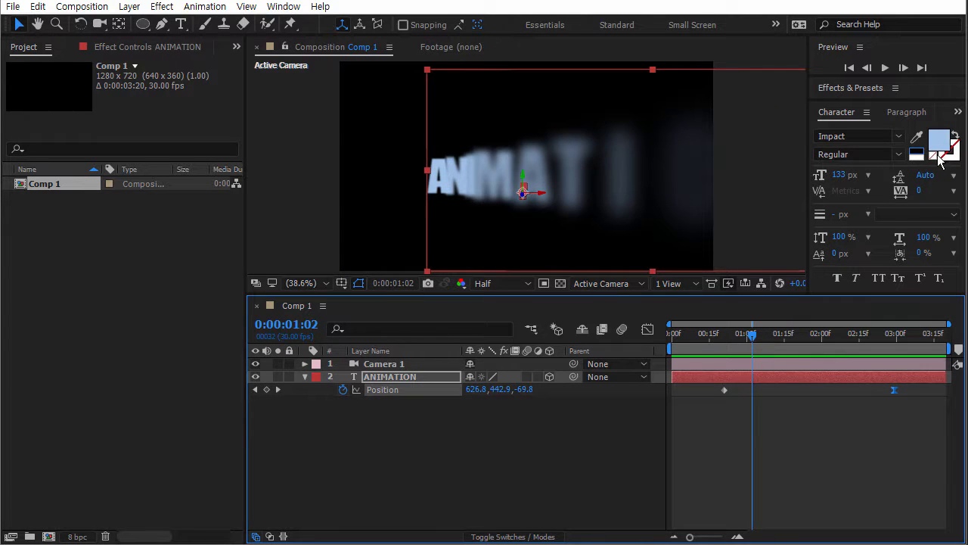
{"action": "left_click", "coordinate": [396, 378]}
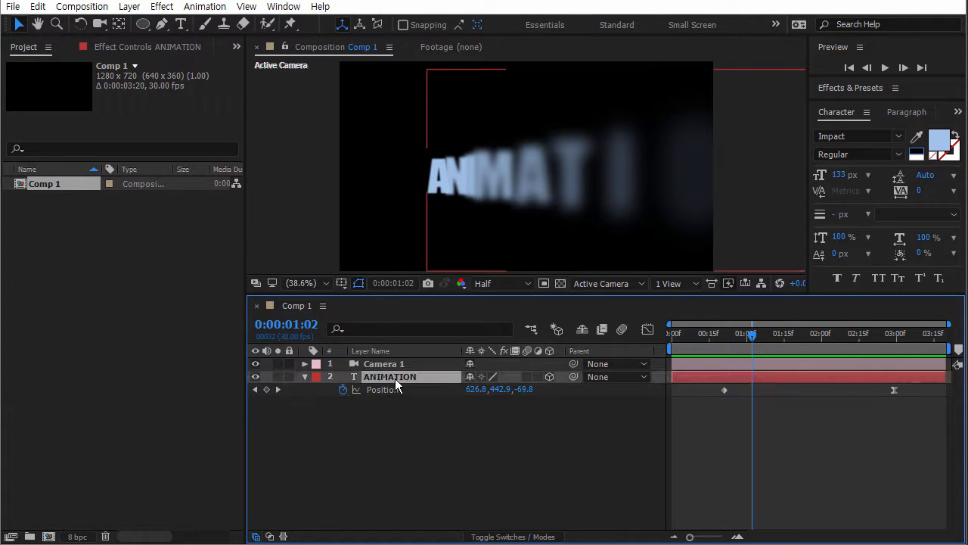
{"action": "left_click", "coordinate": [162, 7]}
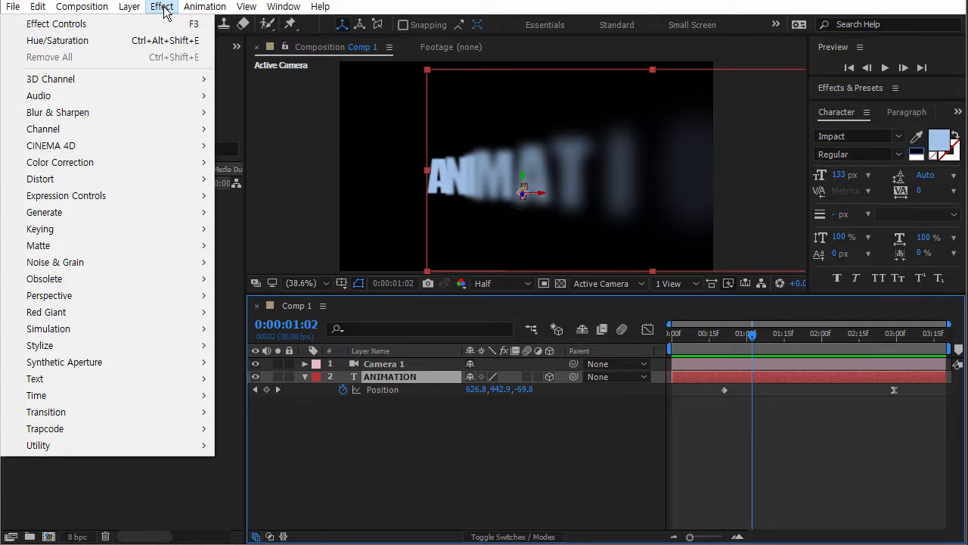
{"action": "mouse_move", "coordinate": [152, 333]}
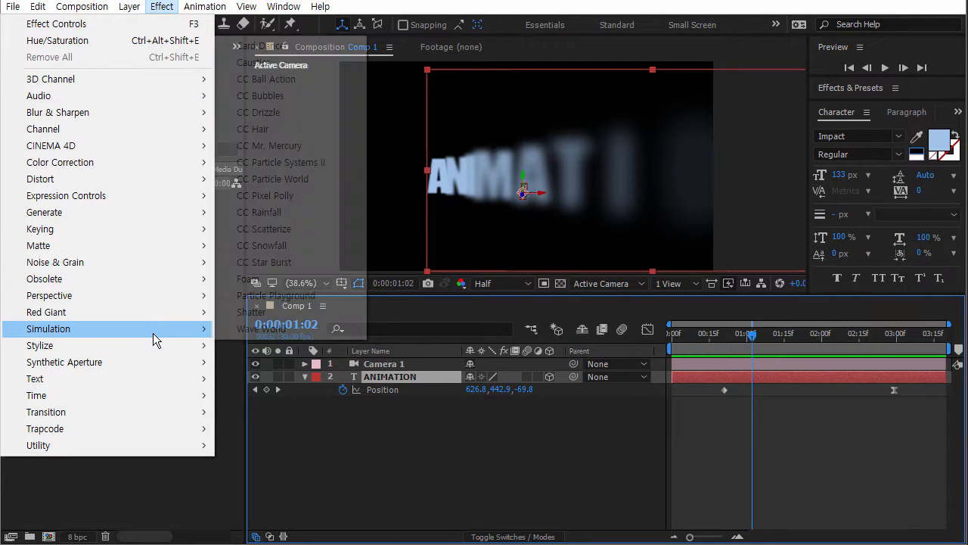
{"action": "mouse_move", "coordinate": [199, 348]}
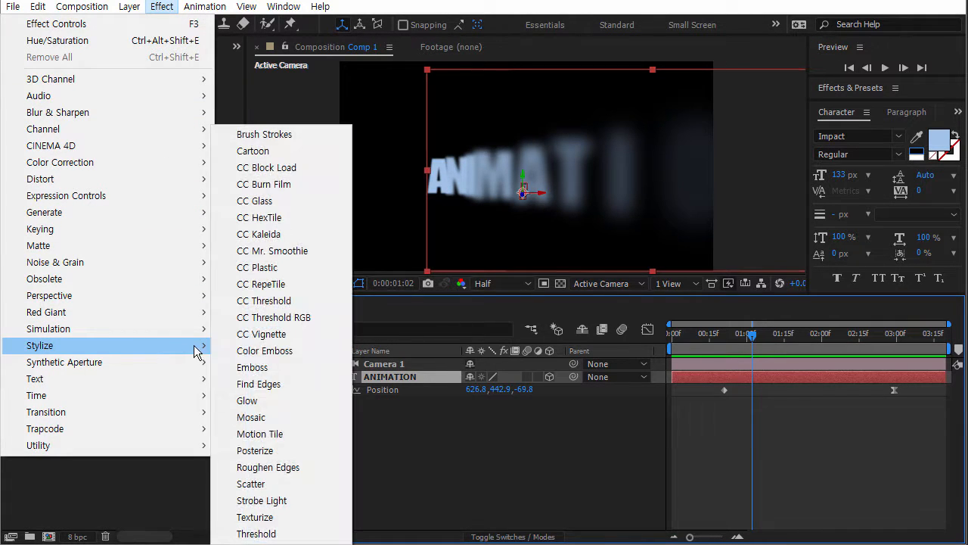
{"action": "left_click", "coordinate": [257, 403]}
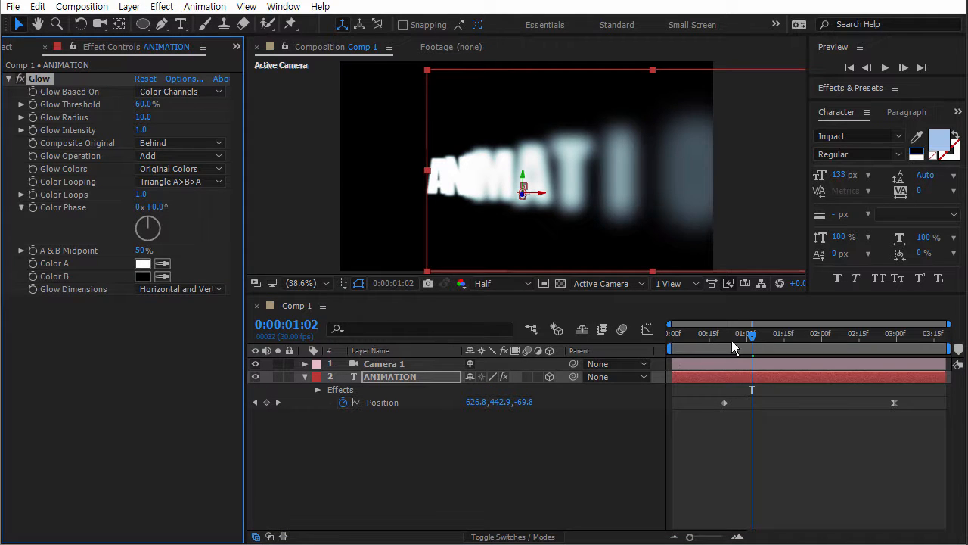
- At 0:00:01:07, set the Glow Threshold to 63.5%, Glow Radius to 94.0 and Glow Intensity to 1.1
{"action": "left_click_drag", "start_coordinate": [731, 341], "coordinate": [764, 335]}
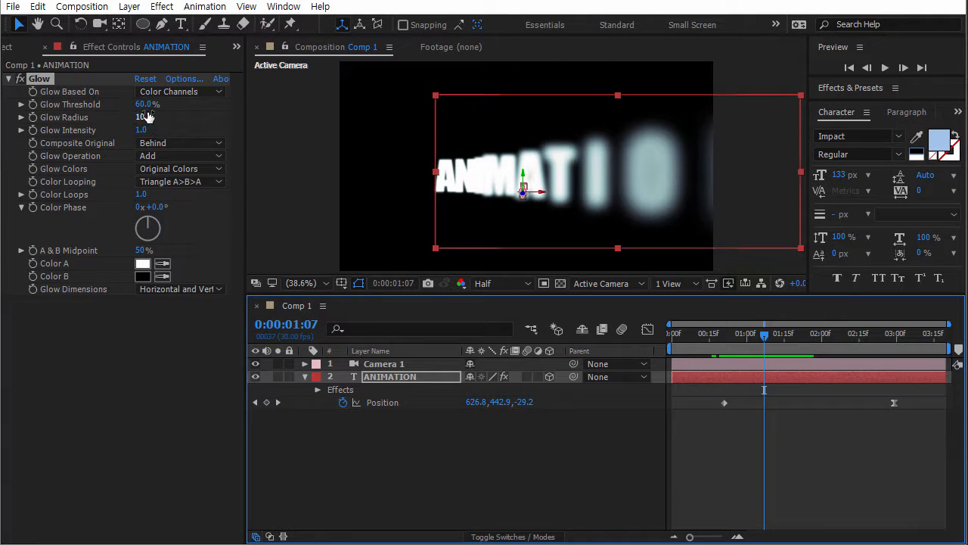
{"action": "left_click_drag", "start_coordinate": [144, 103], "coordinate": [211, 119]}
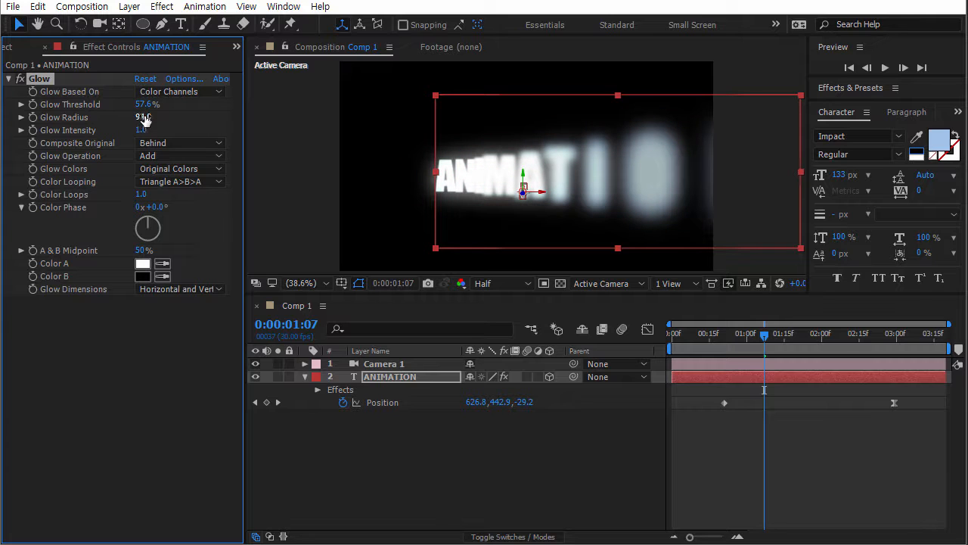
{"action": "left_click_drag", "start_coordinate": [146, 107], "coordinate": [165, 130]}
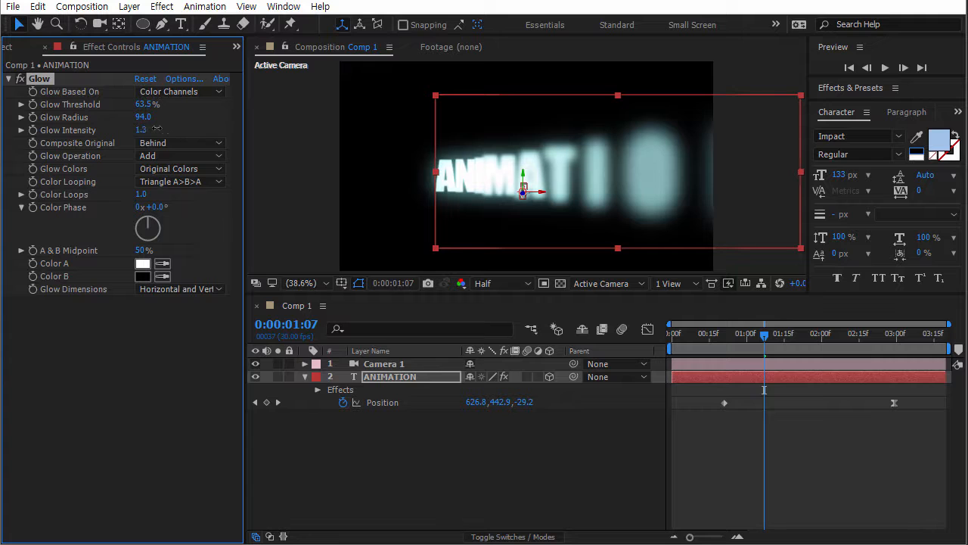
- Play the glowing title animation and scrub through the letter reveal, stopping at 0:00:01:21
{"action": "left_click", "coordinate": [693, 337]}
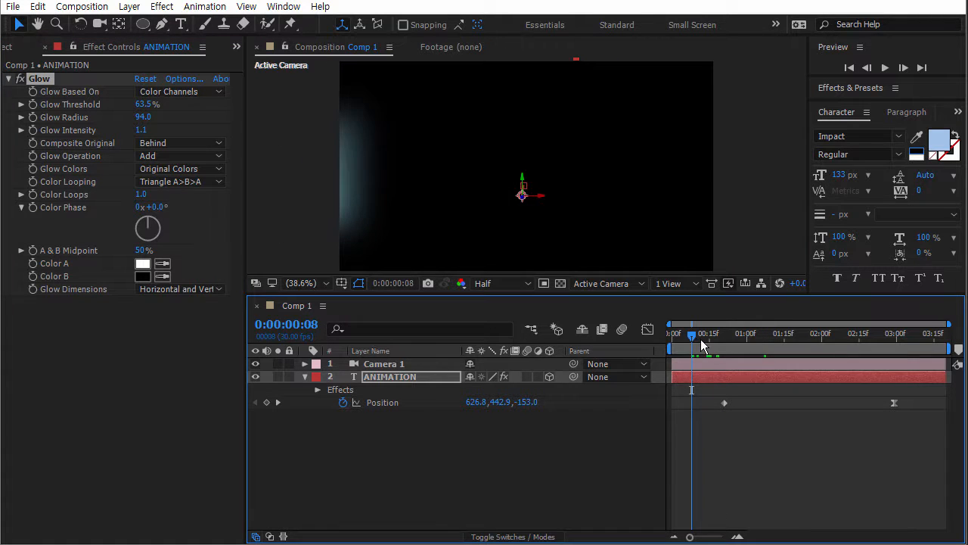
{"action": "key", "text": "space"}
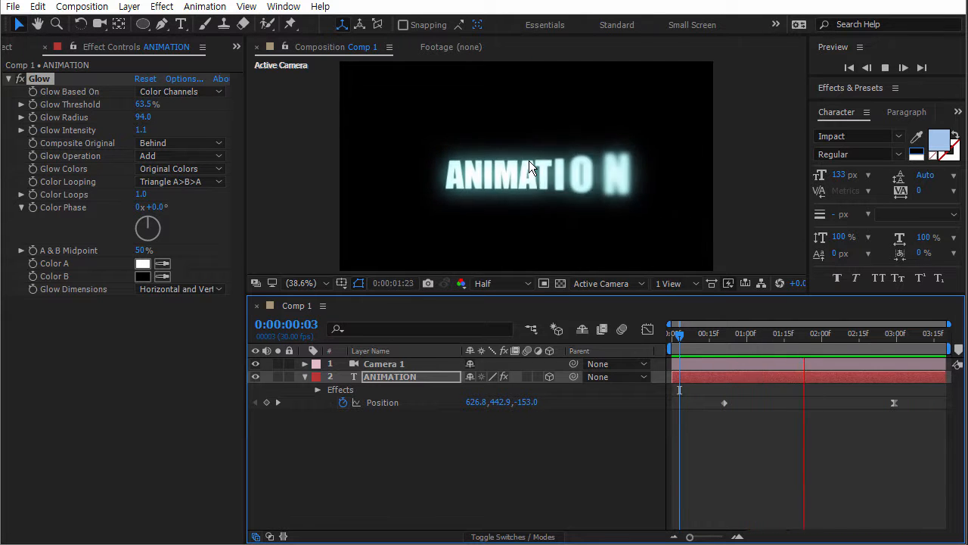
{"action": "key", "text": "space"}
{"action": "left_click_drag", "start_coordinate": [845, 339], "coordinate": [737, 338]}
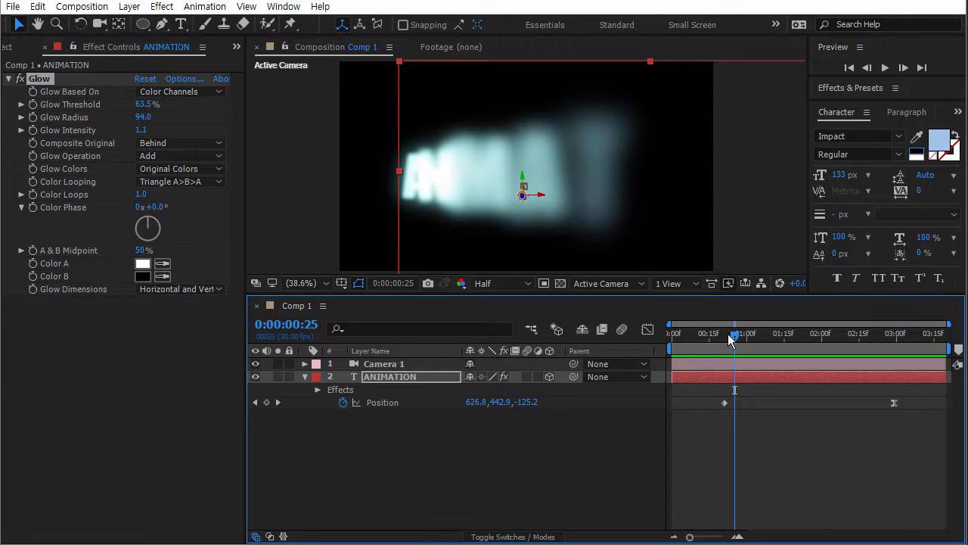
{"action": "left_click_drag", "start_coordinate": [731, 338], "coordinate": [805, 341]}
{"action": "left_click", "coordinate": [603, 440]}
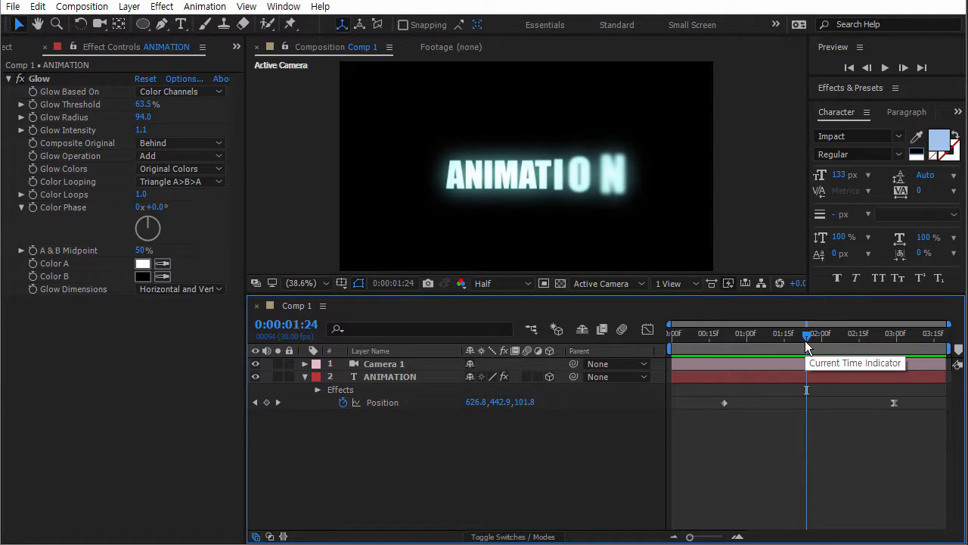
{"action": "mouse_move", "coordinate": [802, 330]}
{"action": "left_mouse_down"}
{"action": "mouse_move", "coordinate": [726, 336]}
{"action": "mouse_move", "coordinate": [853, 344]}
{"action": "mouse_move", "coordinate": [735, 338]}
{"action": "mouse_move", "coordinate": [799, 338]}
{"action": "left_mouse_up"}
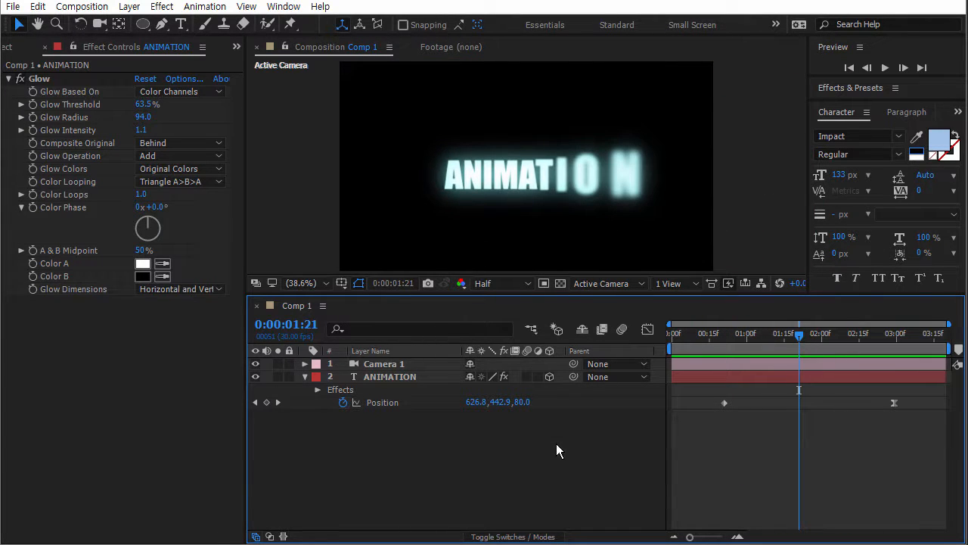
- Create a black 1280 x 720 px solid named Background and place it beneath the ANIMATION layer
{"action": "right_click", "coordinate": [470, 430]}
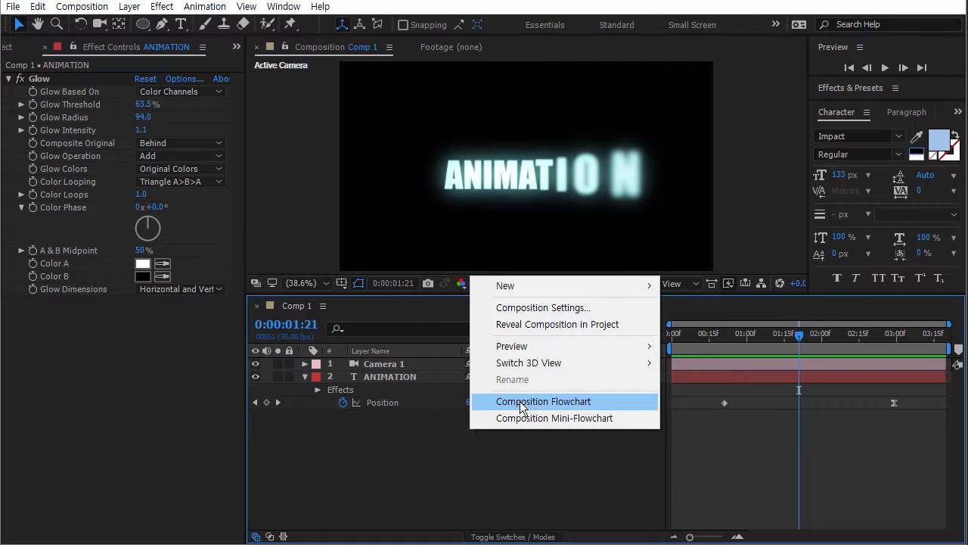
{"action": "mouse_move", "coordinate": [518, 286]}
{"action": "left_click", "coordinate": [393, 323]}
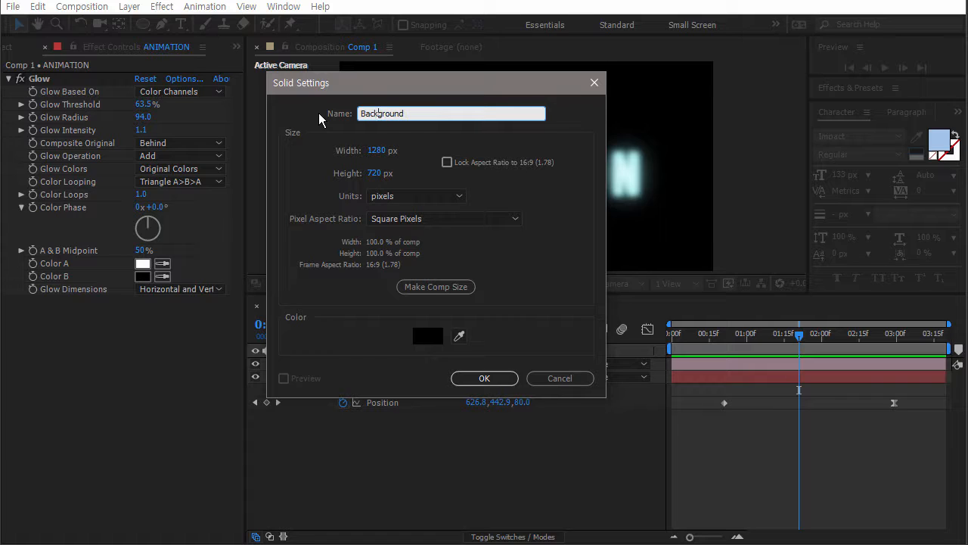
{"action": "left_click", "coordinate": [484, 378]}
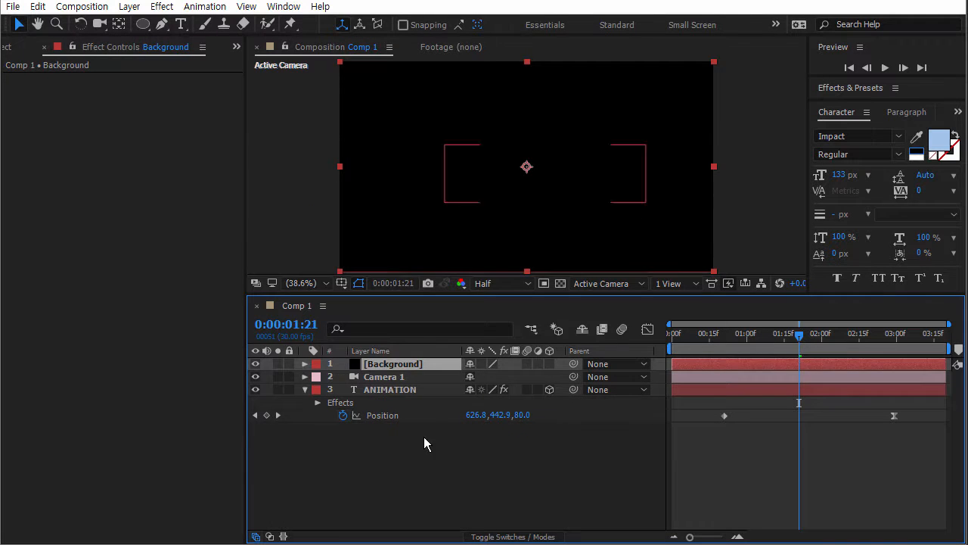
{"action": "left_click", "coordinate": [424, 439]}
{"action": "left_click", "coordinate": [409, 368]}
{"action": "left_click_drag", "start_coordinate": [413, 369], "coordinate": [406, 452]}
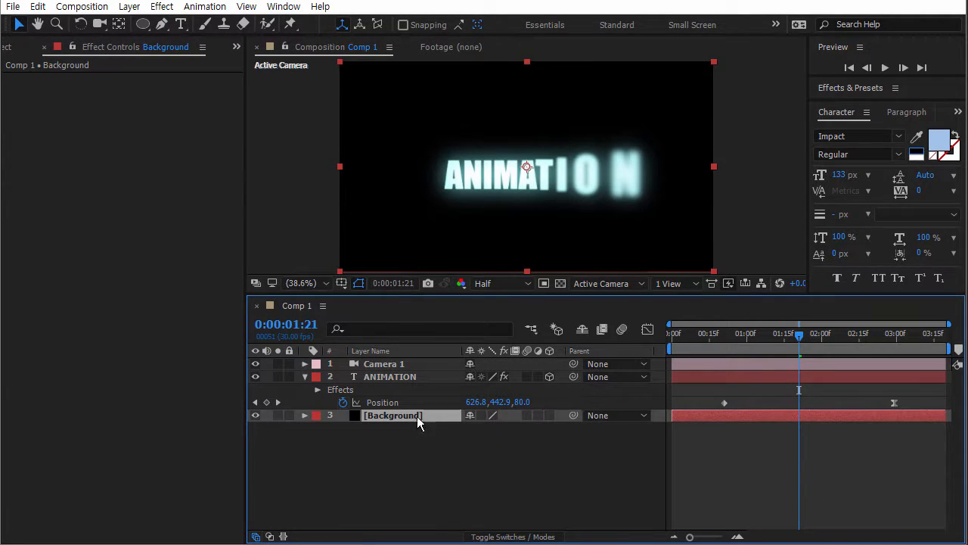
- Apply the Fractal Noise effect to the Background solid
{"action": "left_click", "coordinate": [162, 7]}
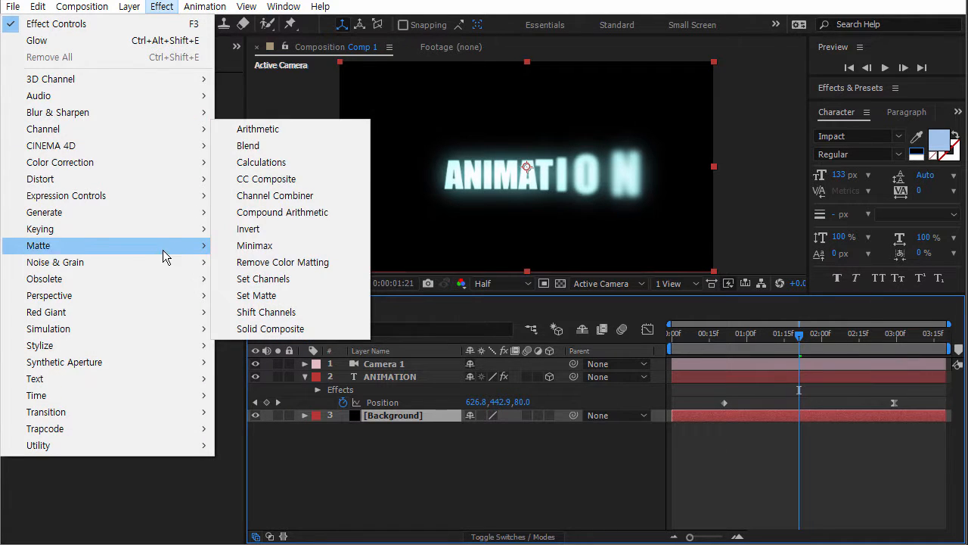
{"action": "mouse_move", "coordinate": [161, 280]}
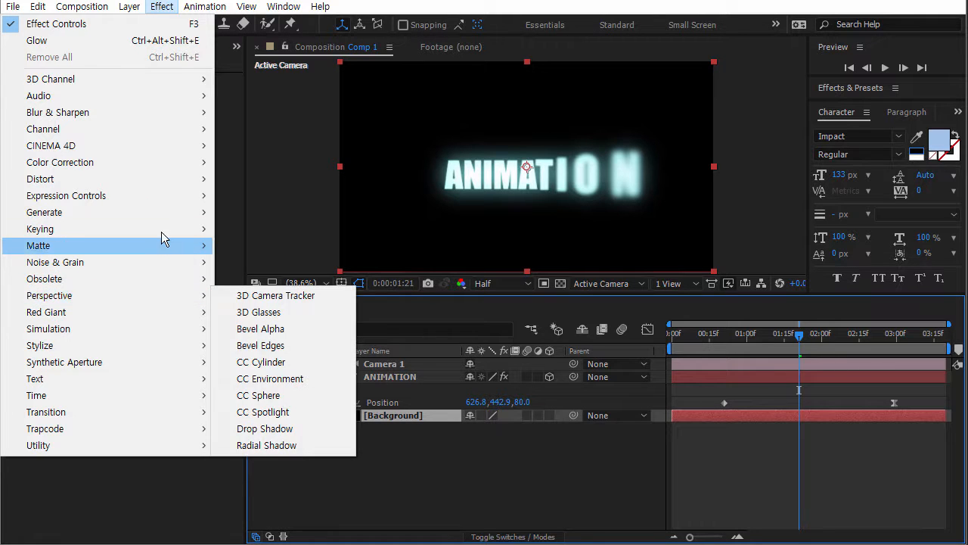
{"action": "mouse_move", "coordinate": [163, 215]}
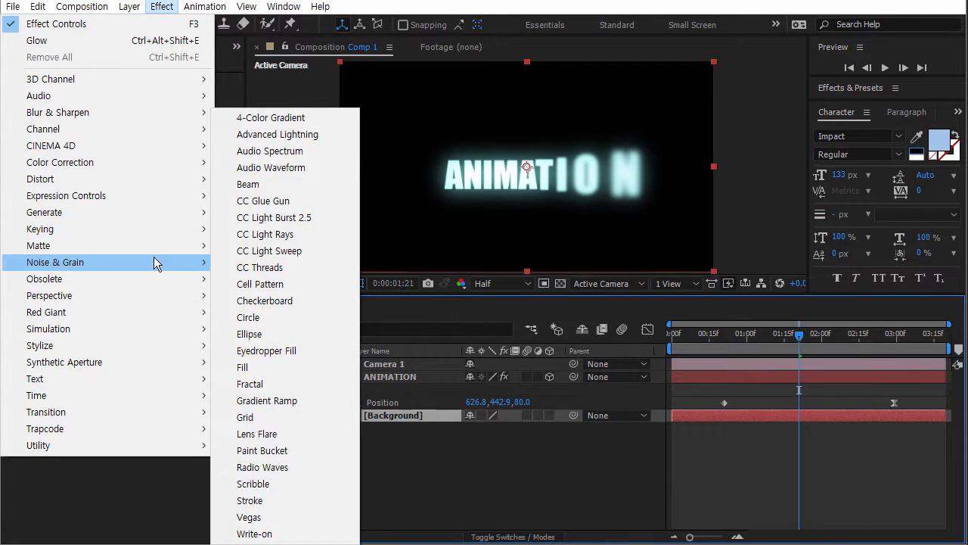
{"action": "mouse_move", "coordinate": [168, 263]}
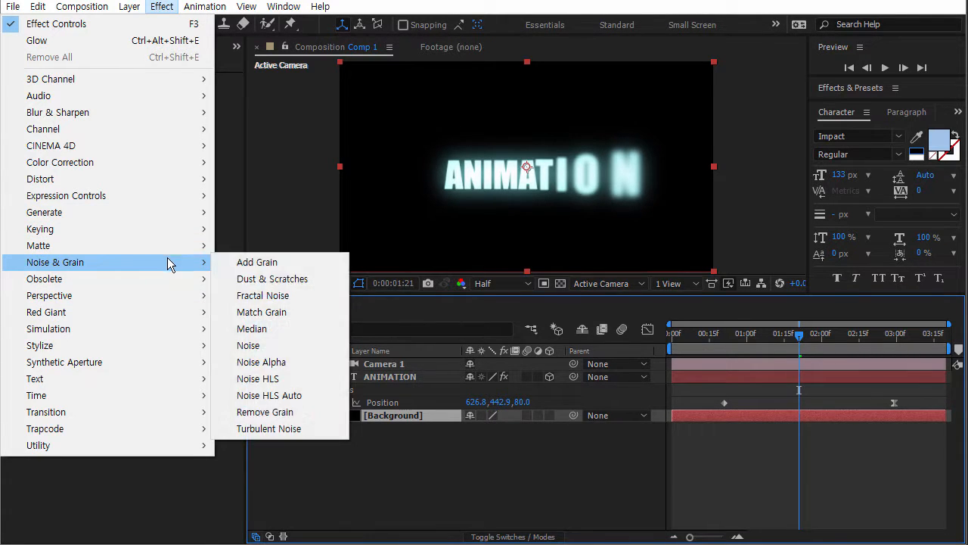
{"action": "left_click", "coordinate": [264, 299]}
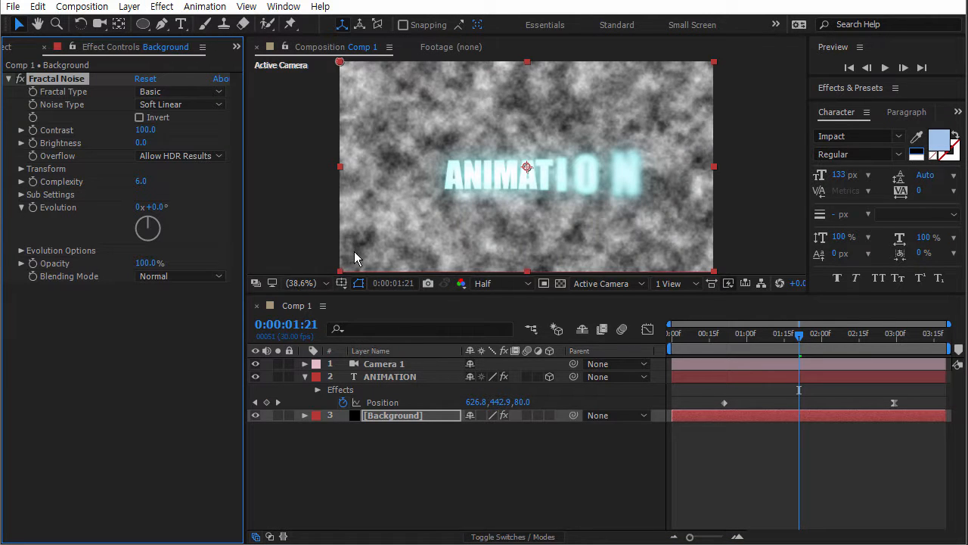
- Try the Smeary fractal type on the background noise, and settle on Dynamic
{"action": "left_click", "coordinate": [169, 93]}
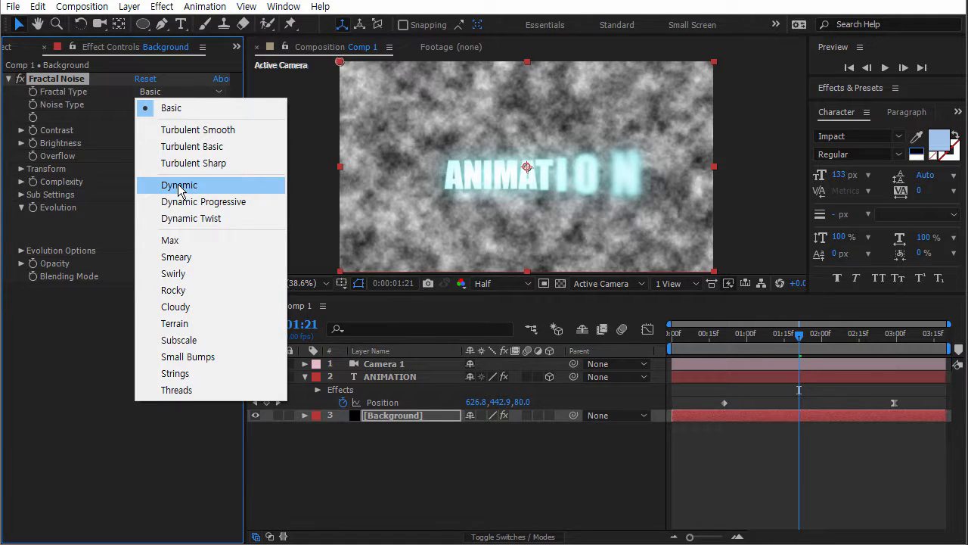
{"action": "left_click", "coordinate": [191, 259]}
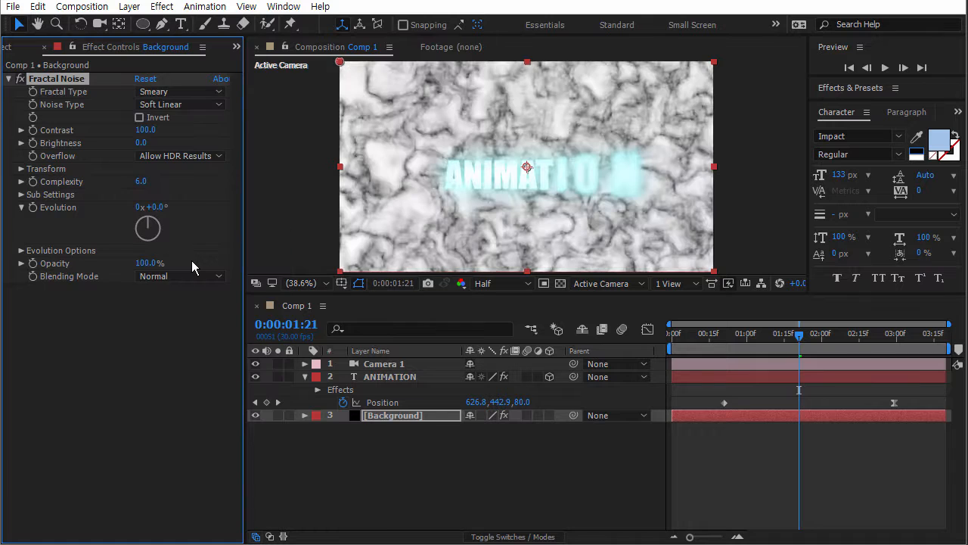
{"action": "left_click", "coordinate": [177, 97]}
{"action": "key", "text": "Escape"}
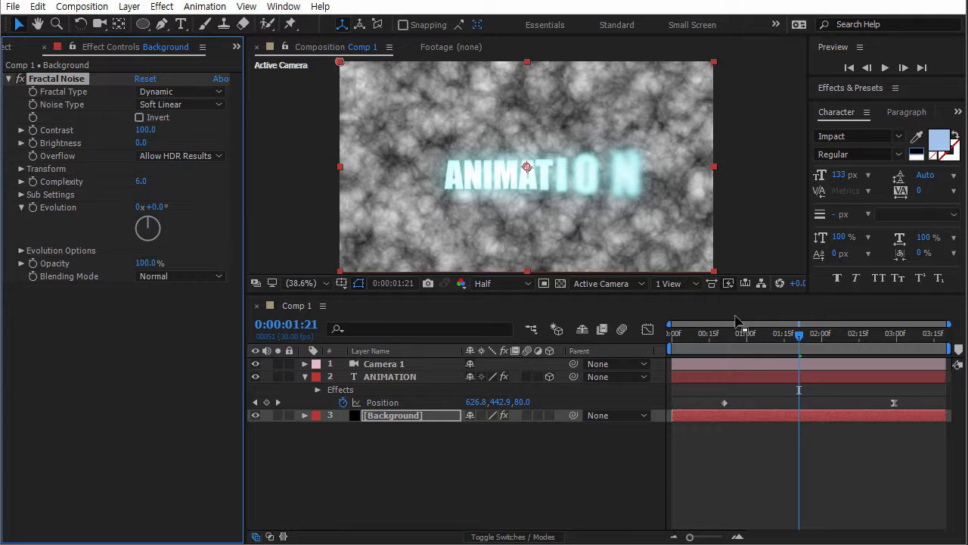
- Hide the ANIMATION layer and scrub to 0:00:01:04 to check the noise background on its own
{"action": "key", "text": "space"}
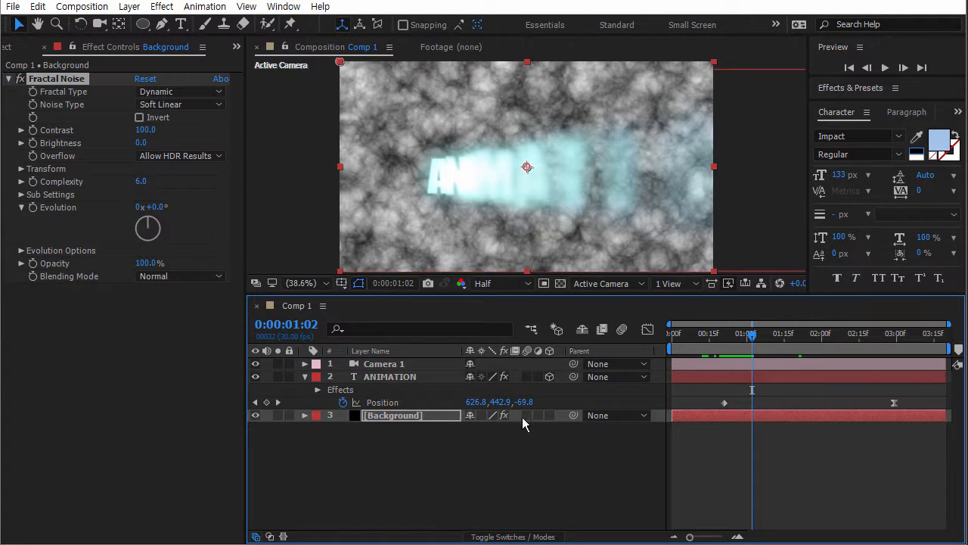
{"action": "left_click", "coordinate": [256, 377]}
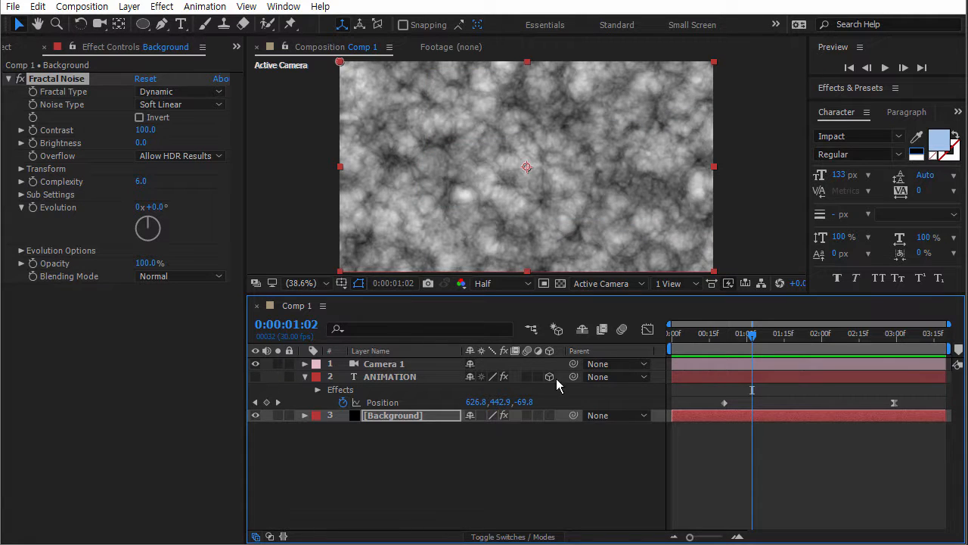
{"action": "left_click_drag", "start_coordinate": [708, 335], "coordinate": [745, 330]}
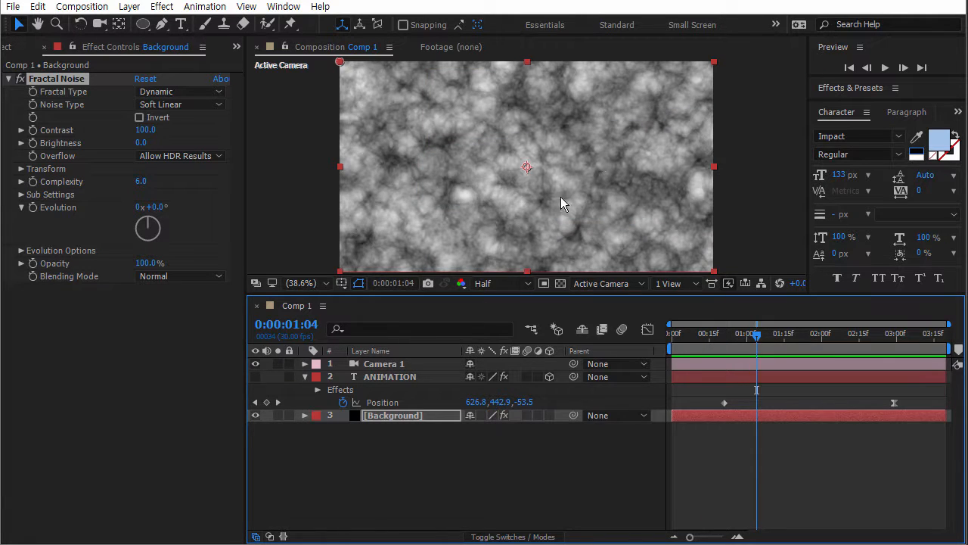
- Set the Fractal Noise scale to 190 and animate its Evolution with the expression time*100
{"action": "left_click", "coordinate": [21, 169]}
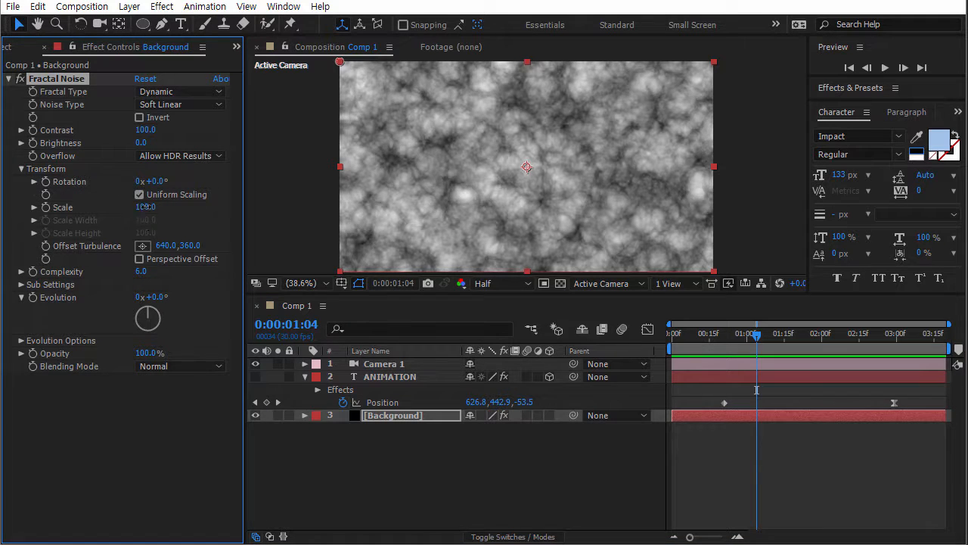
{"action": "left_click_drag", "start_coordinate": [144, 207], "coordinate": [246, 211]}
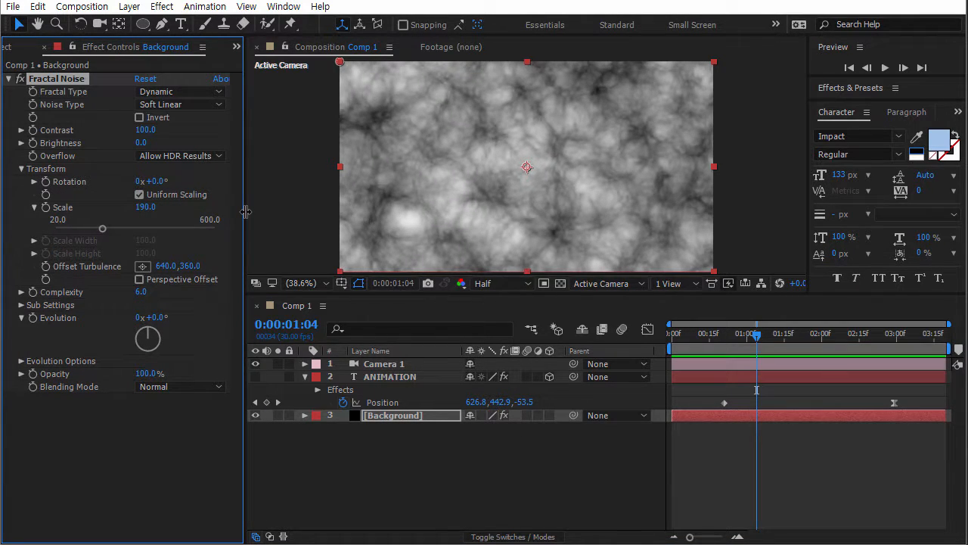
{"action": "left_click", "coordinate": [34, 318], "text": "alt"}
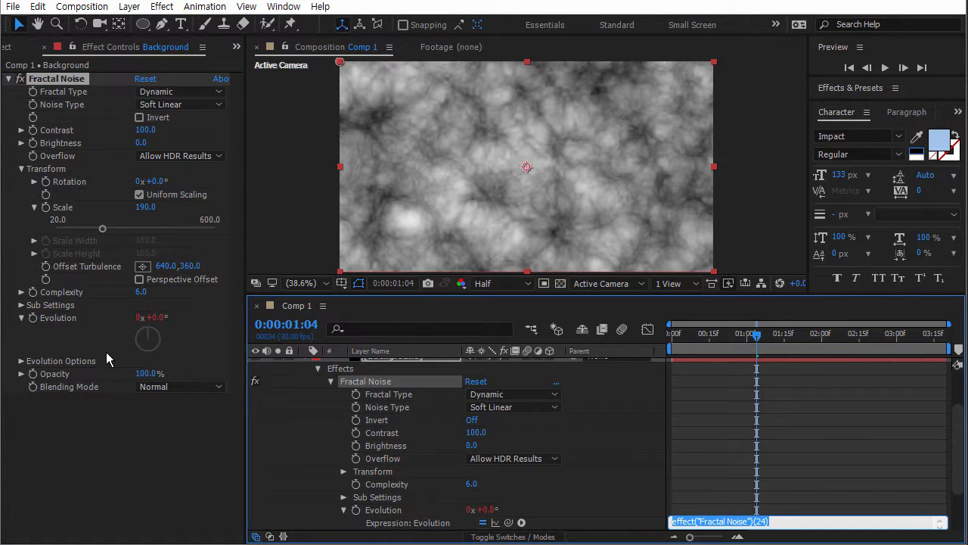
{"action": "type", "text": "tim"}
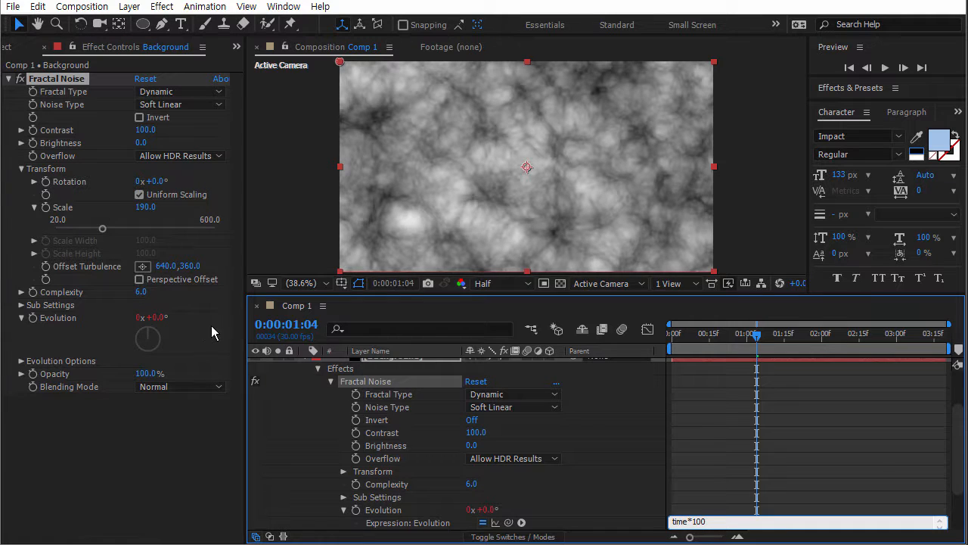
{"action": "type", "text": "e*100"}
{"action": "left_click_drag", "start_coordinate": [690, 344], "coordinate": [651, 342]}
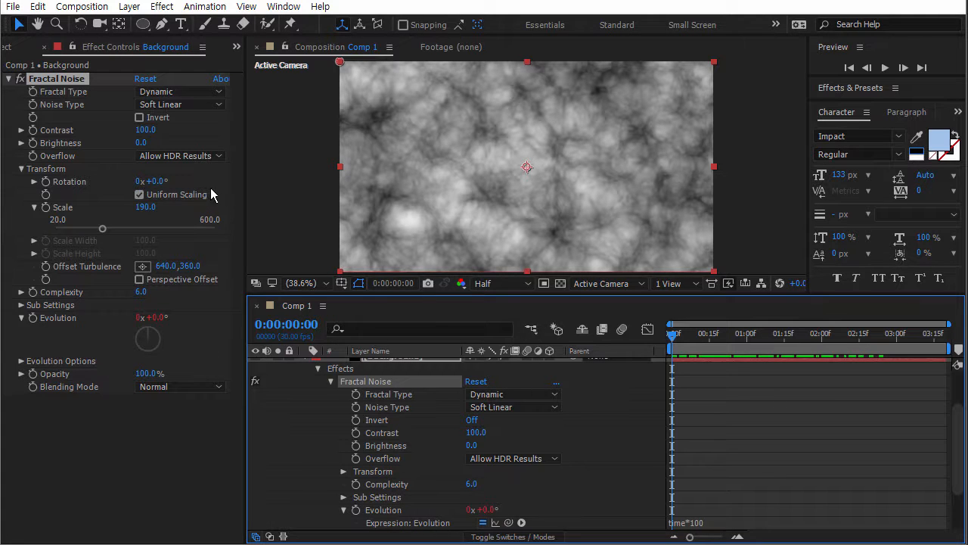
- Invert the Fractal Noise, comparing it with the non-inverted look across several frames, and set its scale to 275
{"action": "left_click", "coordinate": [139, 118]}
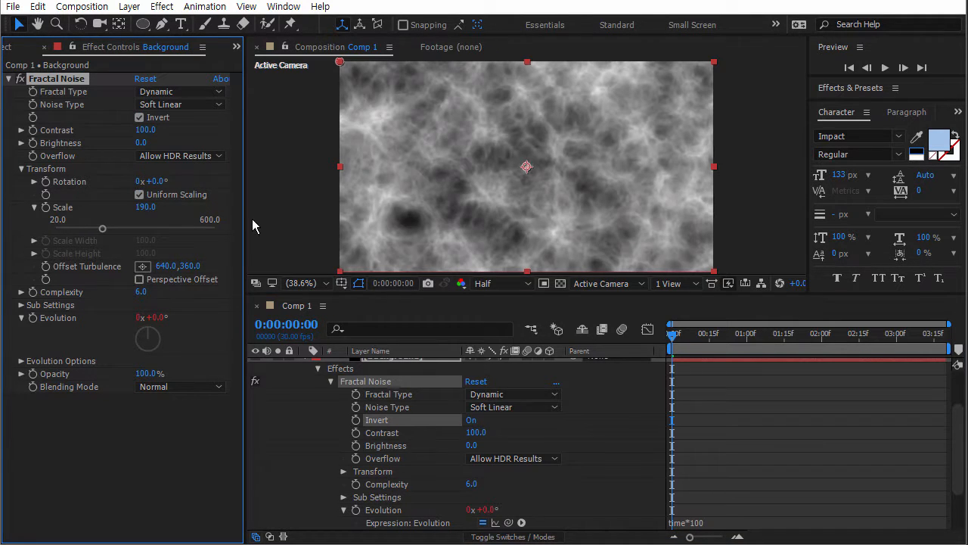
{"action": "left_click", "coordinate": [686, 337]}
{"action": "left_click_drag", "start_coordinate": [694, 340], "coordinate": [739, 338]}
{"action": "left_click", "coordinate": [140, 118]}
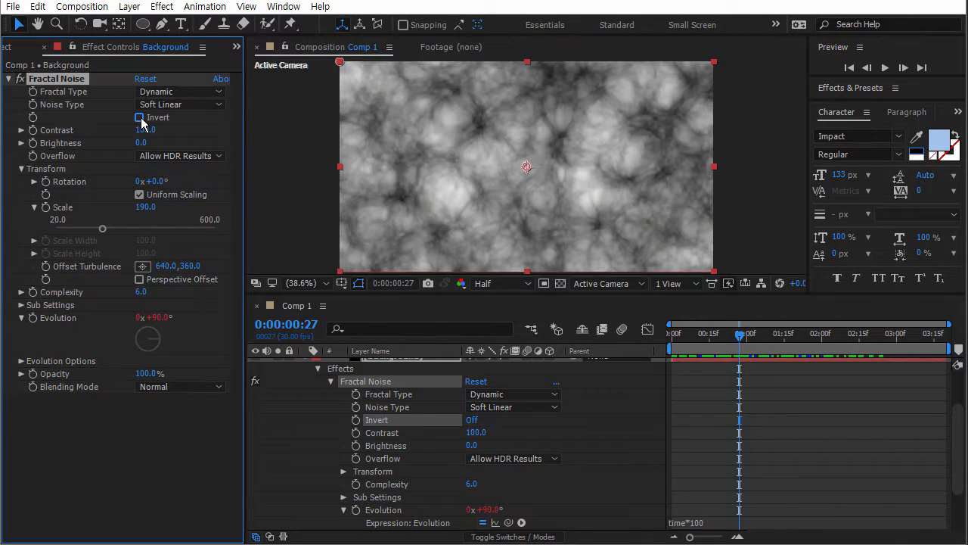
{"action": "left_click", "coordinate": [140, 118]}
{"action": "left_click_drag", "start_coordinate": [726, 340], "coordinate": [794, 341]}
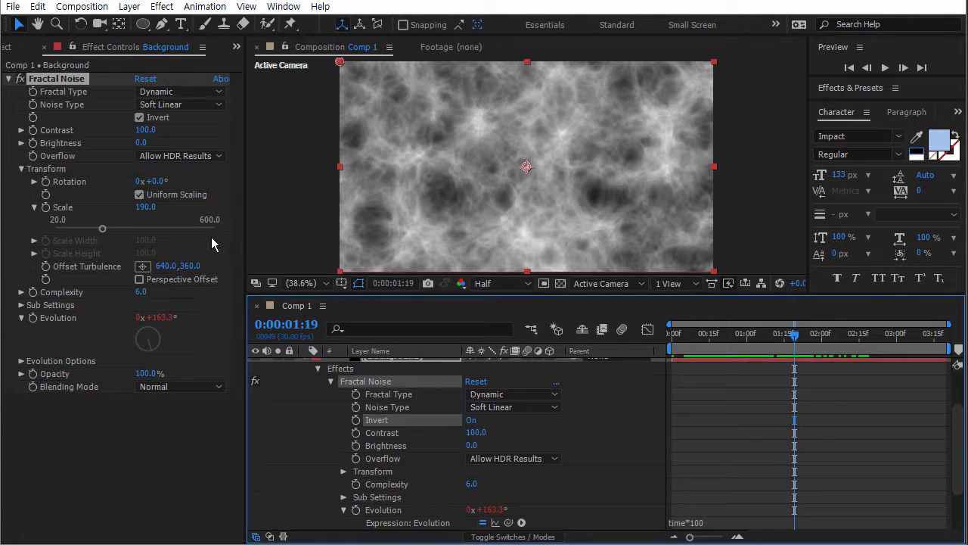
{"action": "left_click_drag", "start_coordinate": [144, 207], "coordinate": [224, 211]}
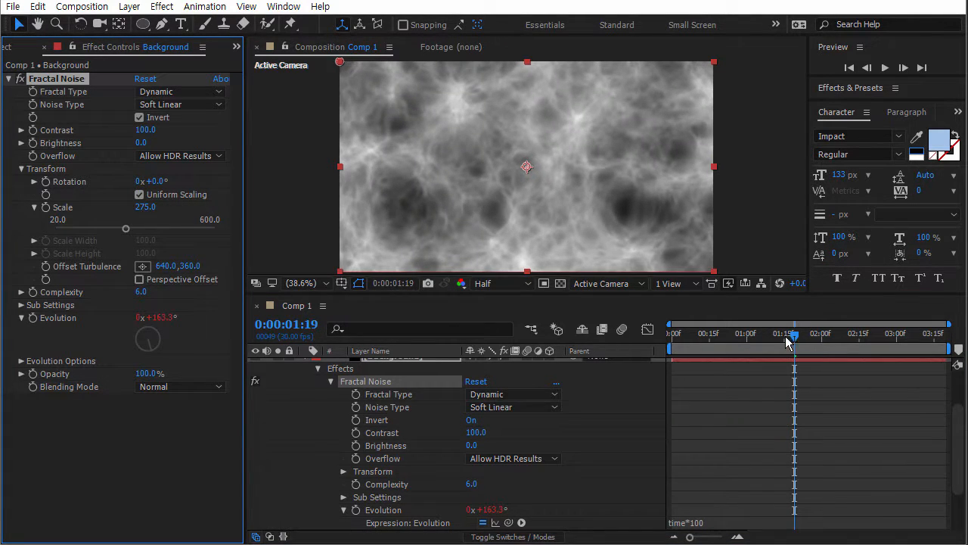
{"action": "left_click_drag", "start_coordinate": [787, 336], "coordinate": [727, 341]}
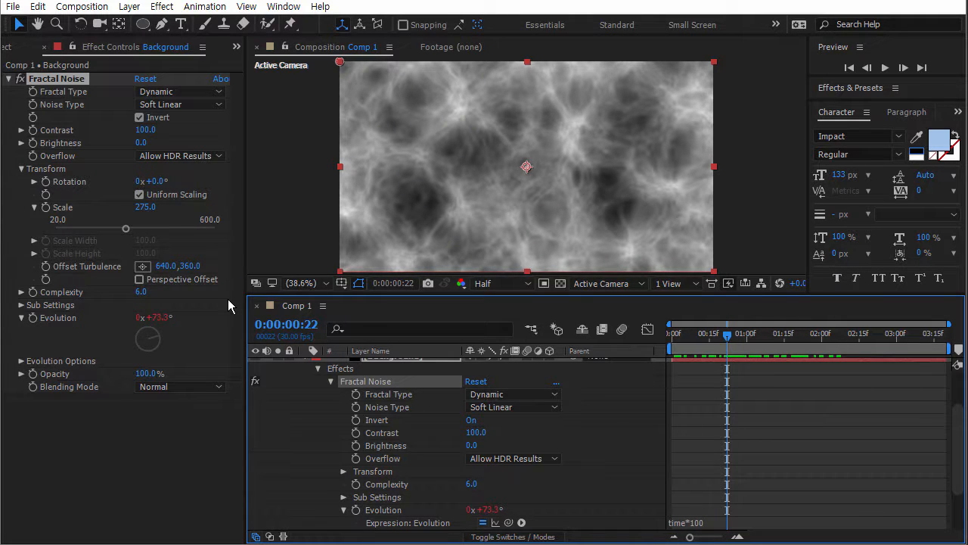
- Apply the Hue/Saturation effect to the Background layer and collapse the Fractal Noise settings
{"action": "left_click", "coordinate": [162, 7]}
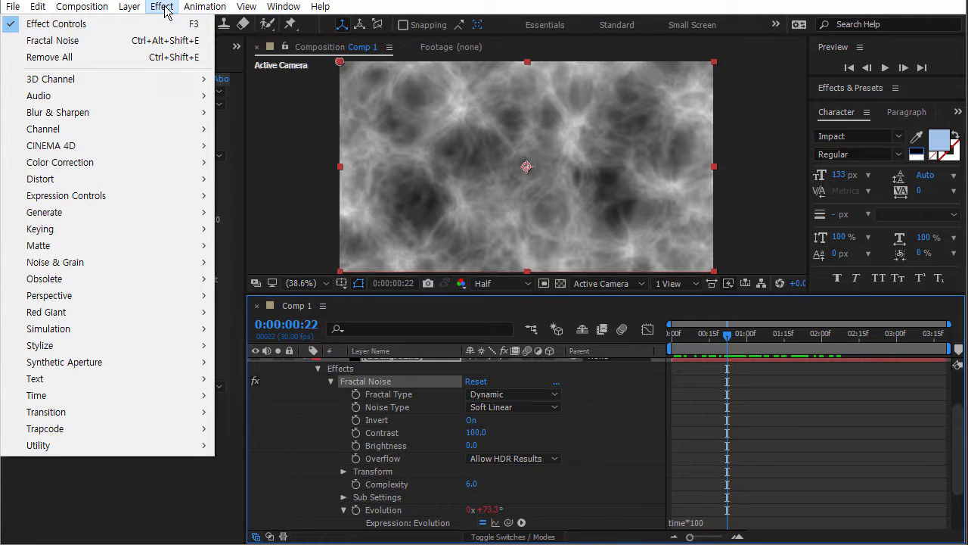
{"action": "mouse_move", "coordinate": [156, 162]}
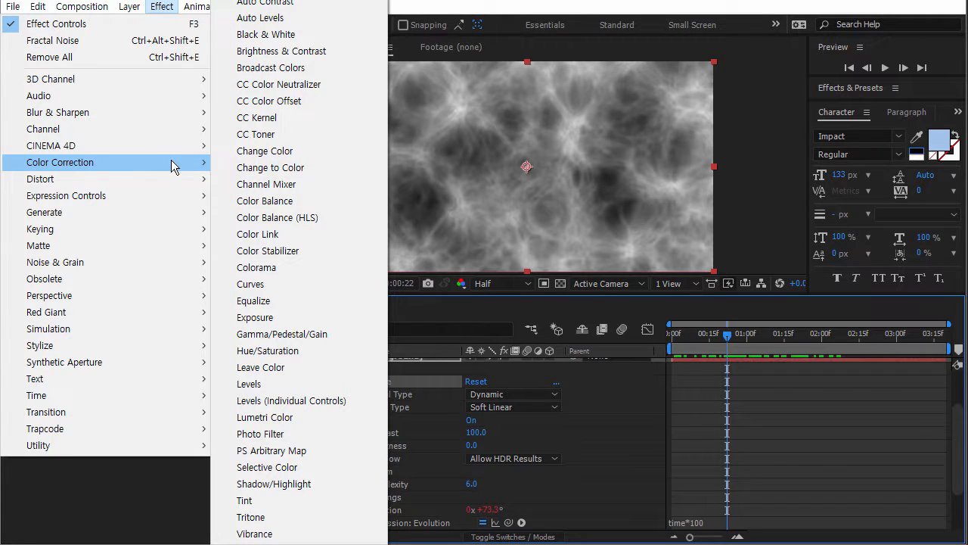
{"action": "left_click", "coordinate": [257, 351]}
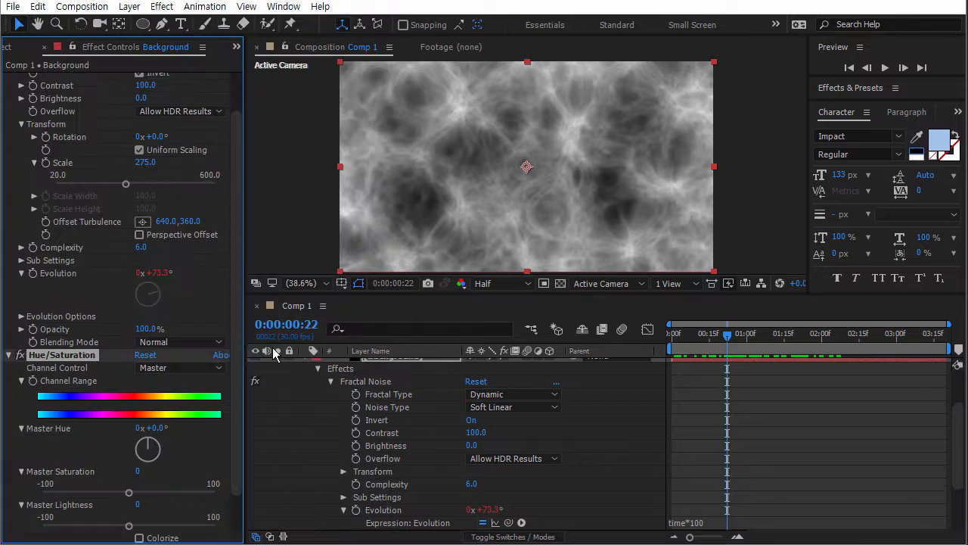
{"action": "scroll", "coordinate": [67, 83], "scroll_direction": "up", "scroll_amount": 2}
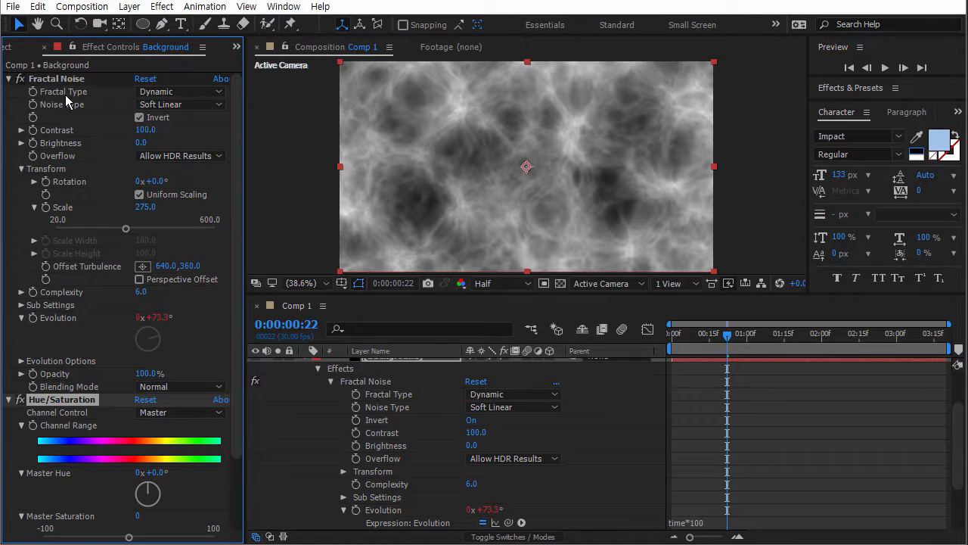
{"action": "left_click", "coordinate": [9, 78]}
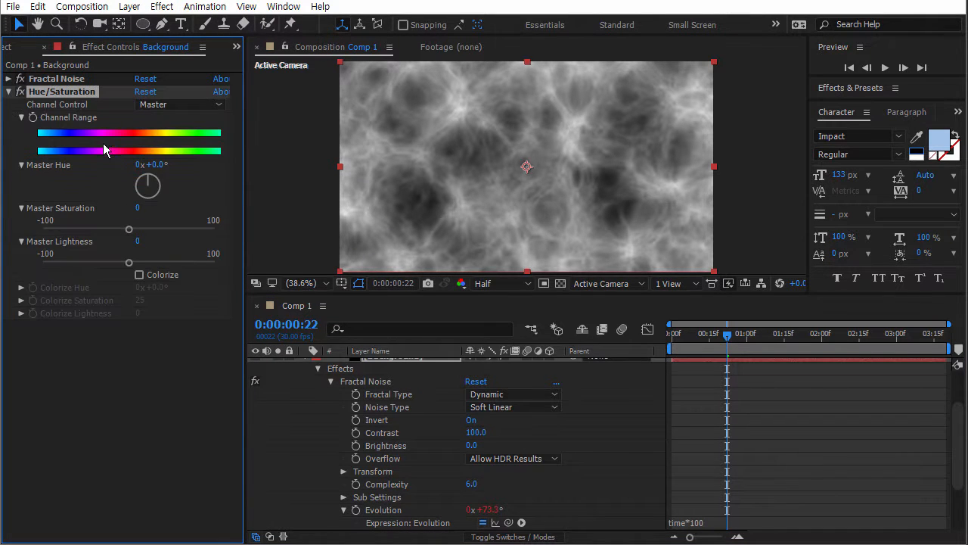
- Colorize the background with a hue of -121° and a saturation of 29, and undo a trial lightness of -29
{"action": "left_click", "coordinate": [139, 276]}
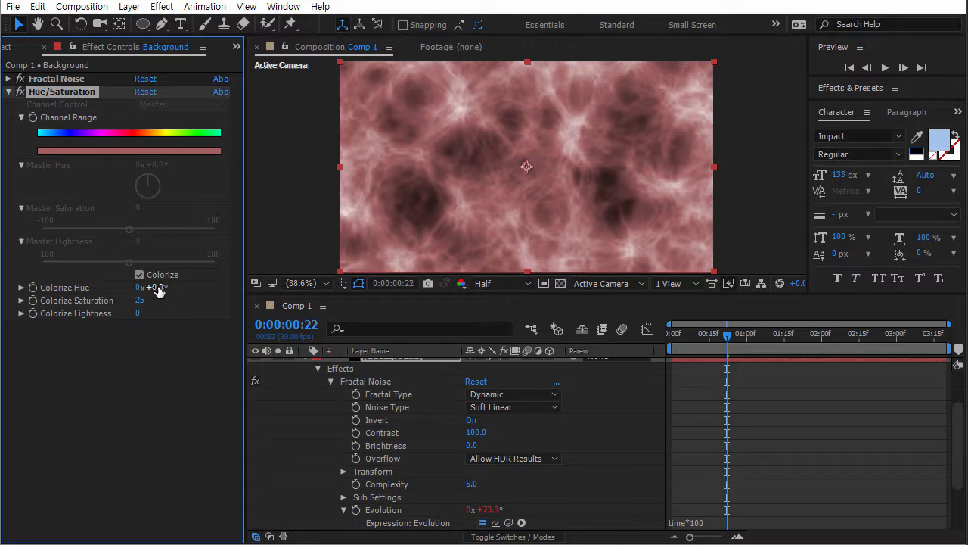
{"action": "left_click_drag", "start_coordinate": [140, 302], "coordinate": [173, 301]}
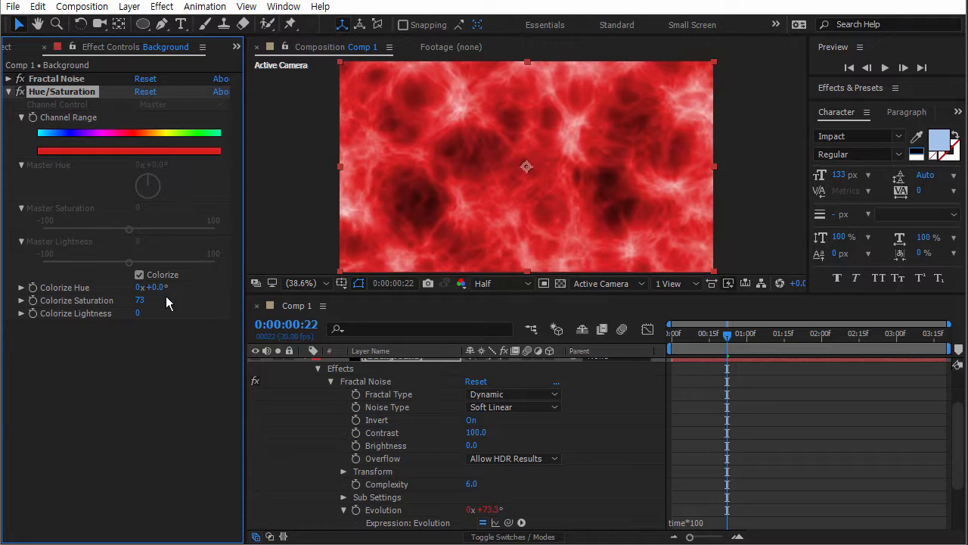
{"action": "left_click_drag", "start_coordinate": [118, 284], "coordinate": [59, 281]}
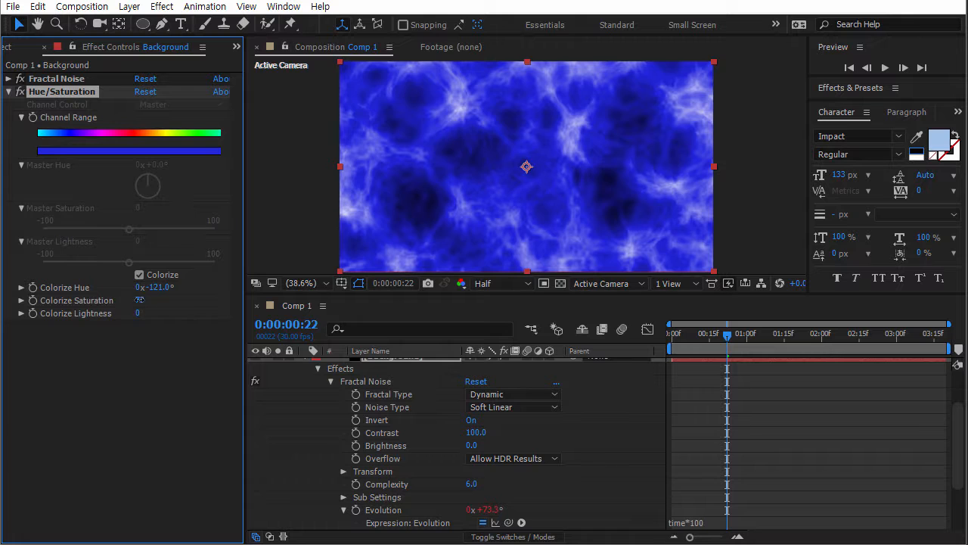
{"action": "left_click_drag", "start_coordinate": [140, 301], "coordinate": [115, 312]}
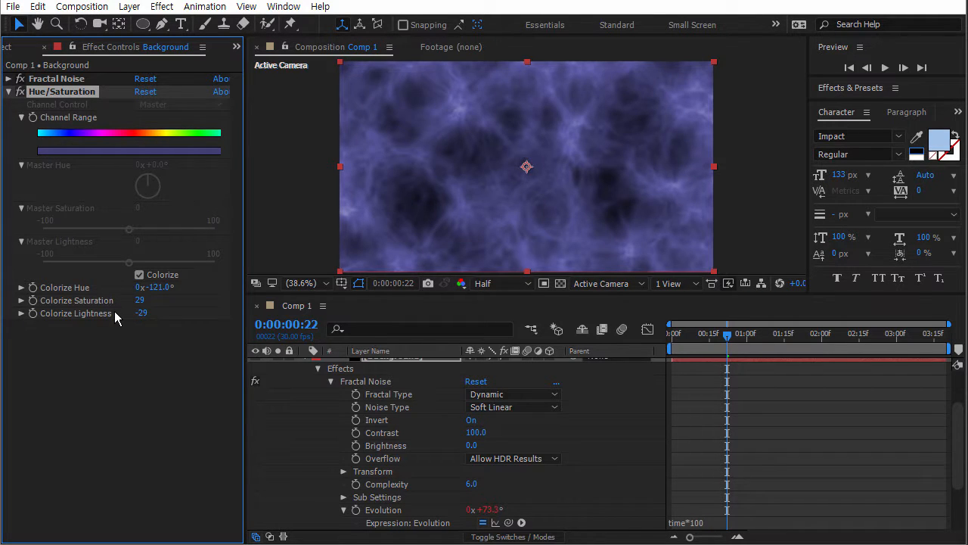
{"action": "key", "text": "ctrl+z"}
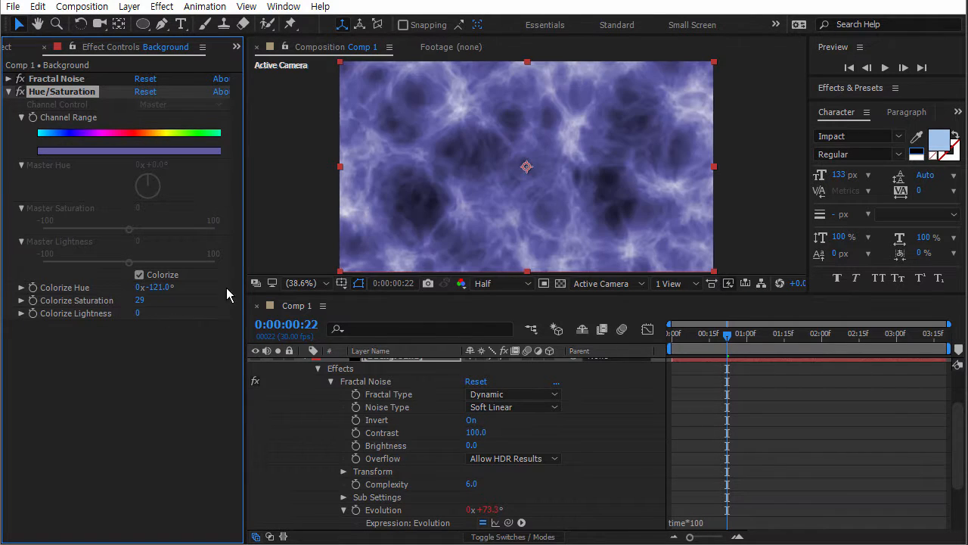
- Darken the Fractal Noise by setting its contrast to 106 and its brightness to -40
{"action": "left_click", "coordinate": [9, 79]}
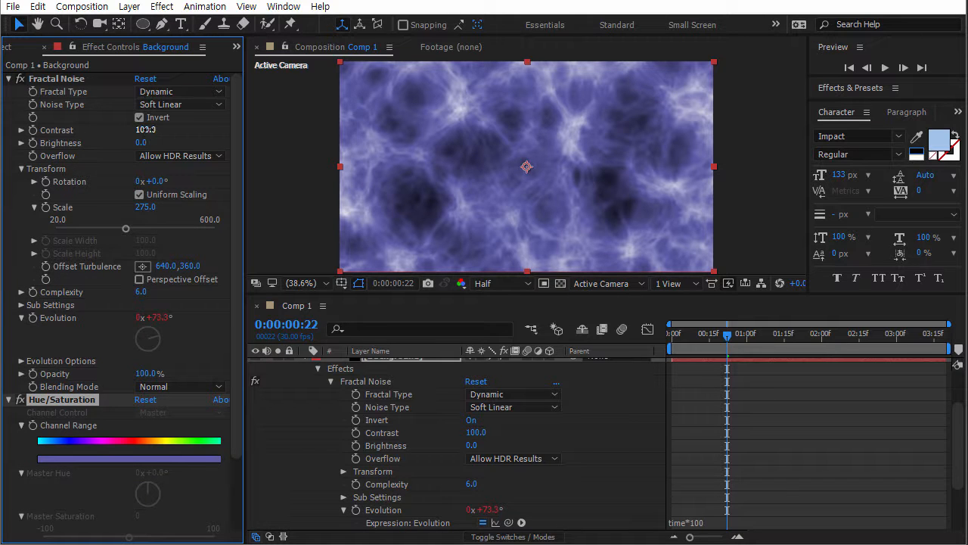
{"action": "mouse_move", "coordinate": [144, 129]}
{"action": "left_mouse_down"}
{"action": "mouse_move", "coordinate": [166, 132]}
{"action": "mouse_move", "coordinate": [107, 142]}
{"action": "mouse_move", "coordinate": [172, 133]}
{"action": "mouse_move", "coordinate": [113, 134]}
{"action": "mouse_move", "coordinate": [170, 143]}
{"action": "mouse_move", "coordinate": [155, 143]}
{"action": "left_mouse_up"}
{"action": "left_click", "coordinate": [155, 143]}
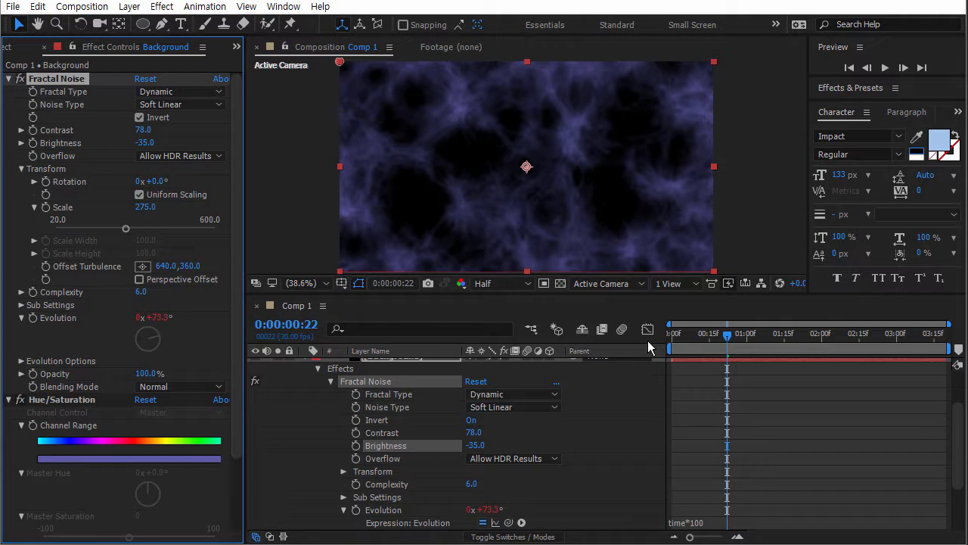
{"action": "left_click_drag", "start_coordinate": [711, 337], "coordinate": [814, 342]}
{"action": "left_click_drag", "start_coordinate": [152, 143], "coordinate": [173, 135]}
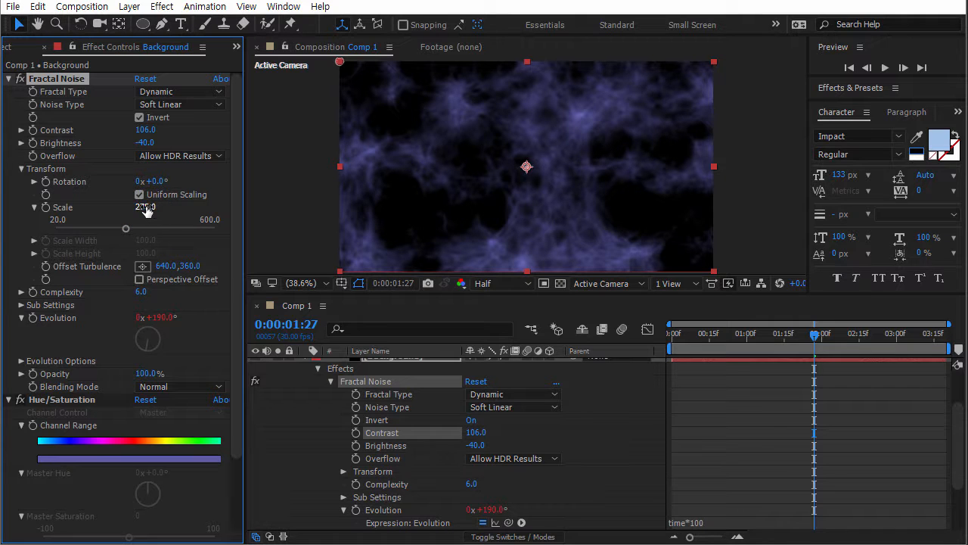
- Try enlarging the Fractal Noise to scales of 432 and 954, and bring it back to 600
{"action": "left_click_drag", "start_coordinate": [146, 211], "coordinate": [267, 208]}
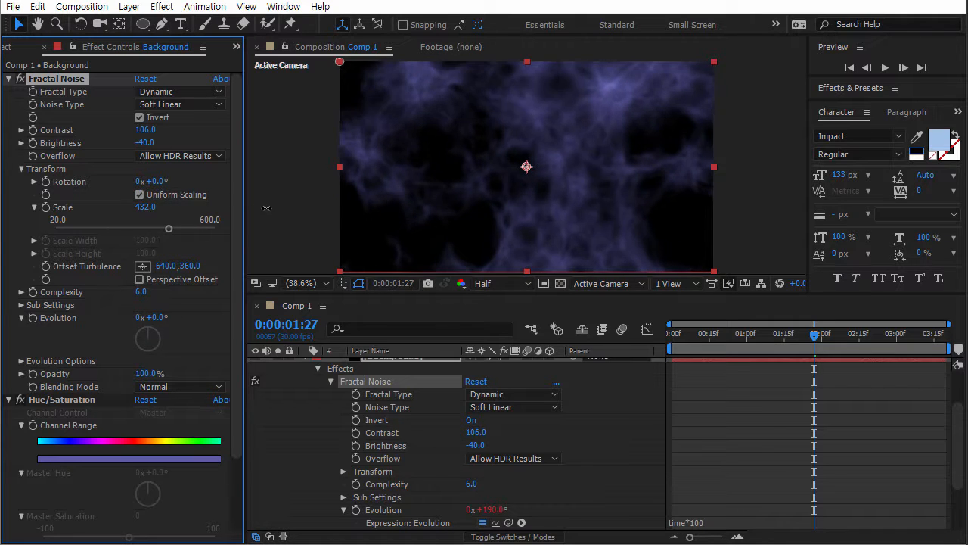
{"action": "left_click_drag", "start_coordinate": [147, 208], "coordinate": [548, 210]}
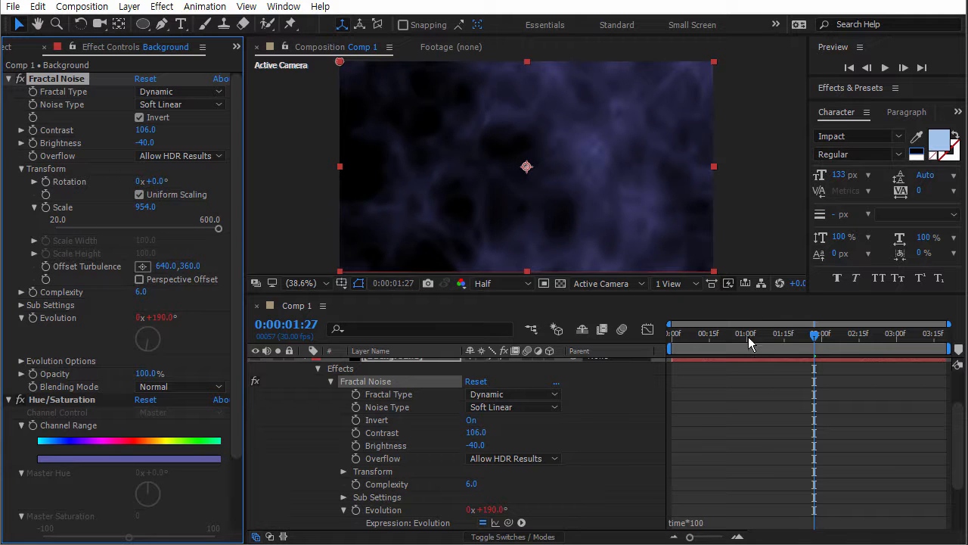
{"action": "left_click_drag", "start_coordinate": [749, 344], "coordinate": [774, 334]}
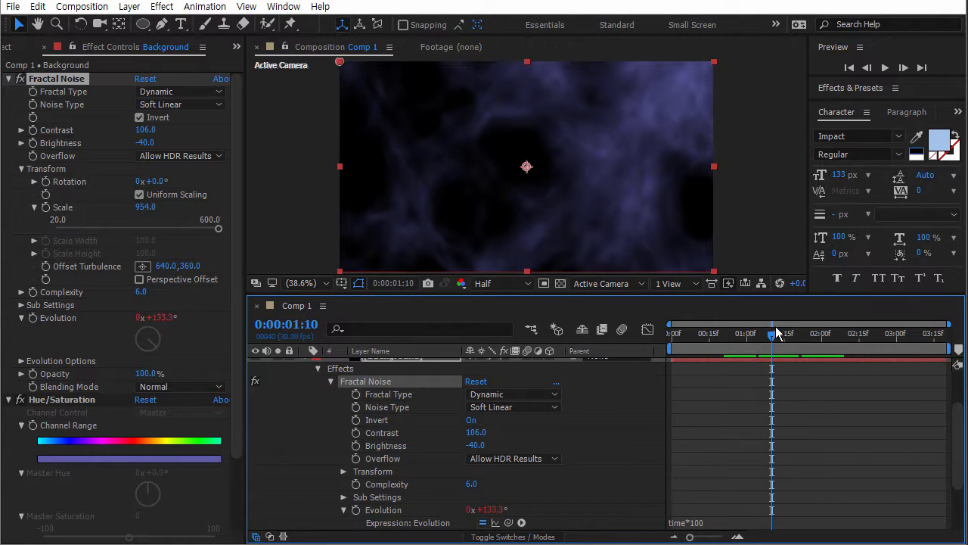
{"action": "left_click_drag", "start_coordinate": [148, 207], "coordinate": [115, 212]}
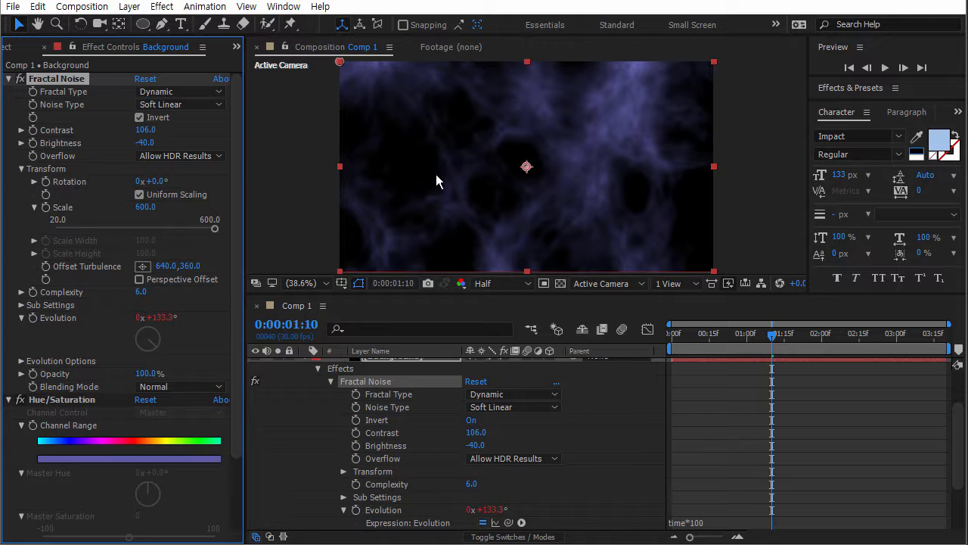
- Rotate the Fractal Noise to -9° and shift its Offset Turbulence to 533, 360
{"action": "mouse_move", "coordinate": [159, 184]}
{"action": "left_mouse_down"}
{"action": "mouse_move", "coordinate": [168, 180]}
{"action": "mouse_move", "coordinate": [149, 180]}
{"action": "left_mouse_up"}
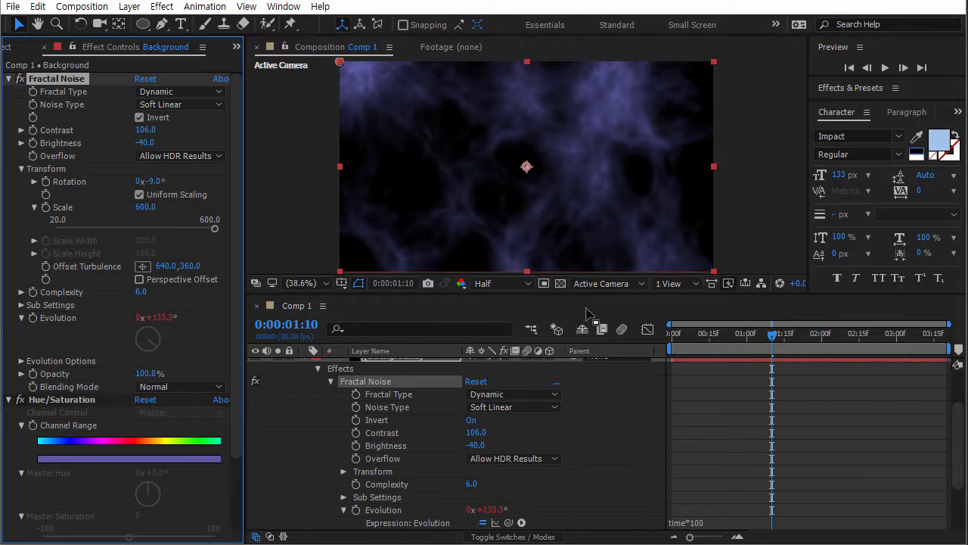
{"action": "left_click_drag", "start_coordinate": [738, 334], "coordinate": [769, 332]}
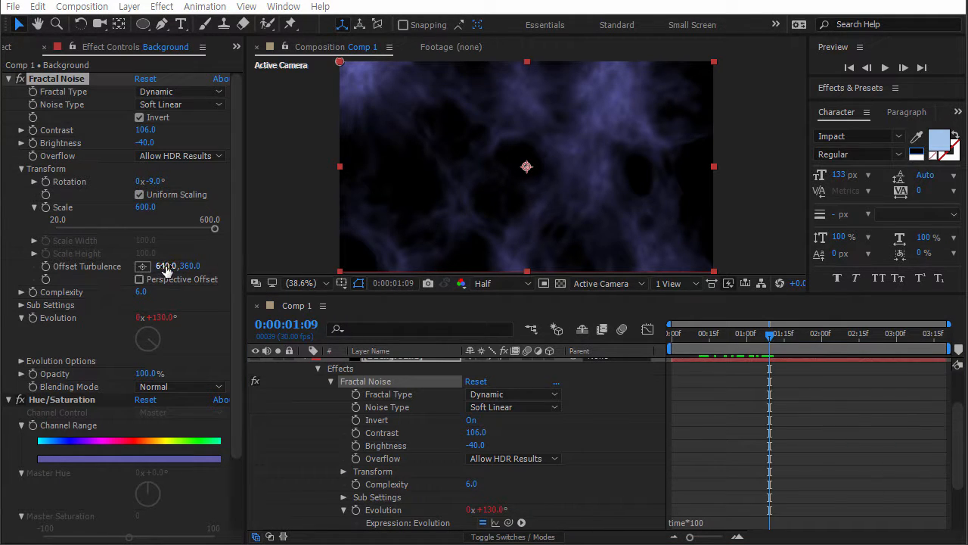
{"action": "left_click_drag", "start_coordinate": [166, 271], "coordinate": [85, 265]}
{"action": "left_click_drag", "start_coordinate": [698, 338], "coordinate": [829, 336]}
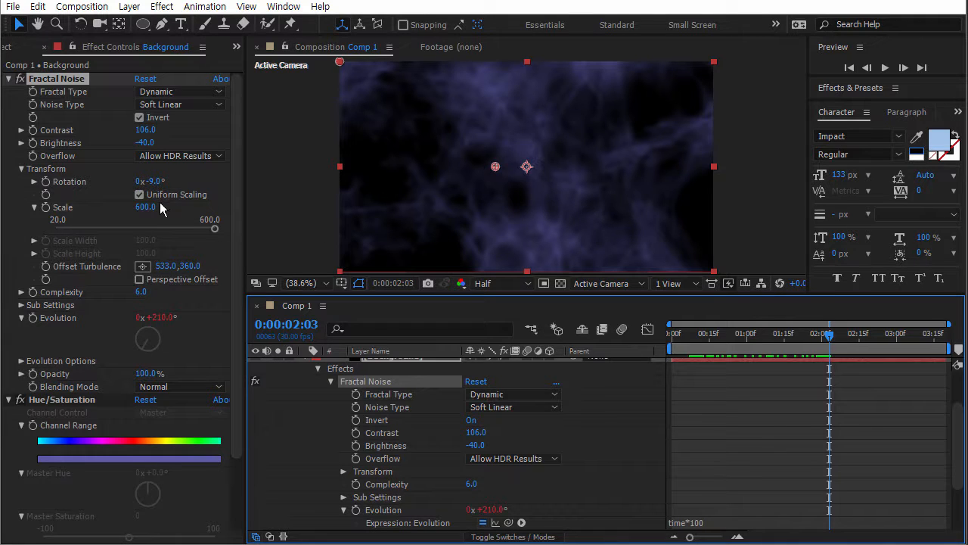
- Set the Fractal Noise scale to 323 and collapse the Background layer's properties in the timeline
{"action": "left_click_drag", "start_coordinate": [147, 208], "coordinate": [0, 203]}
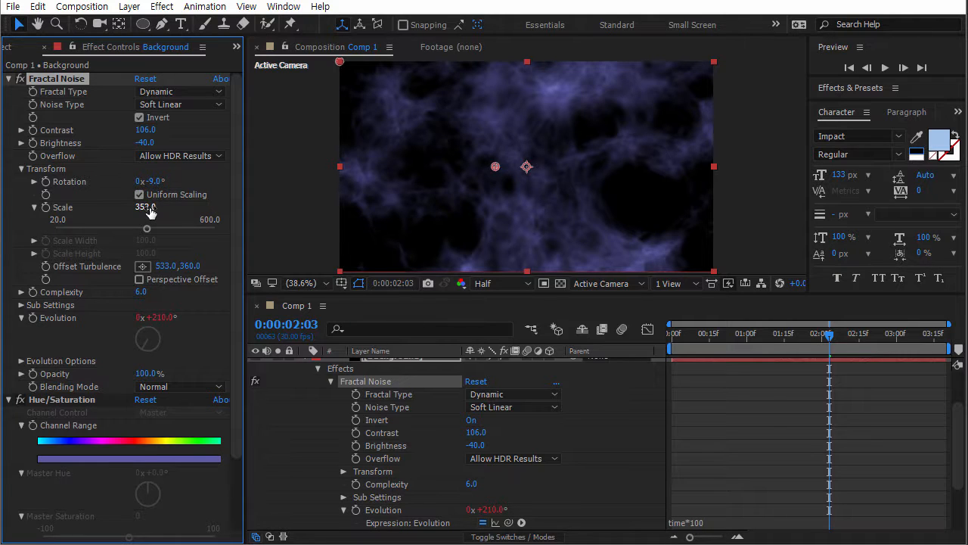
{"action": "left_click_drag", "start_coordinate": [151, 212], "coordinate": [129, 213]}
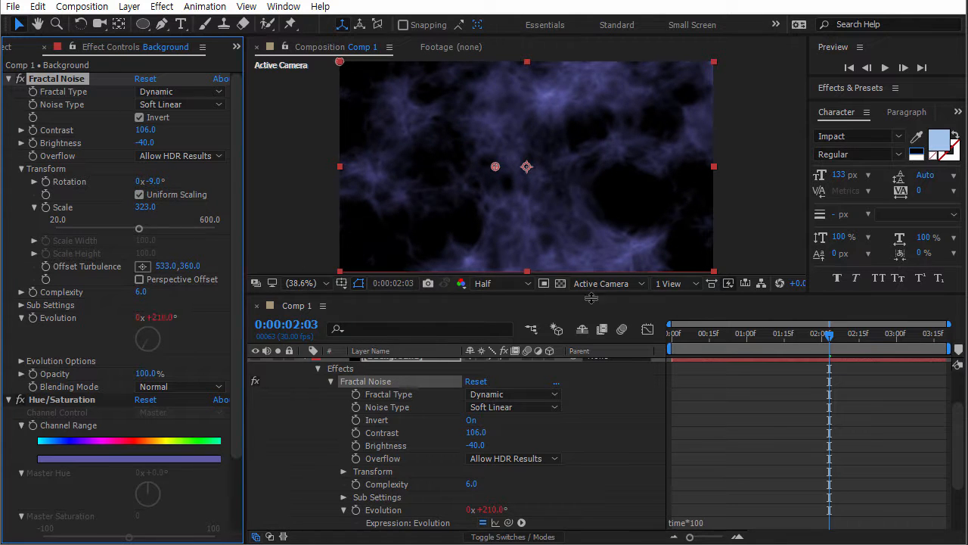
{"action": "key", "text": "space"}
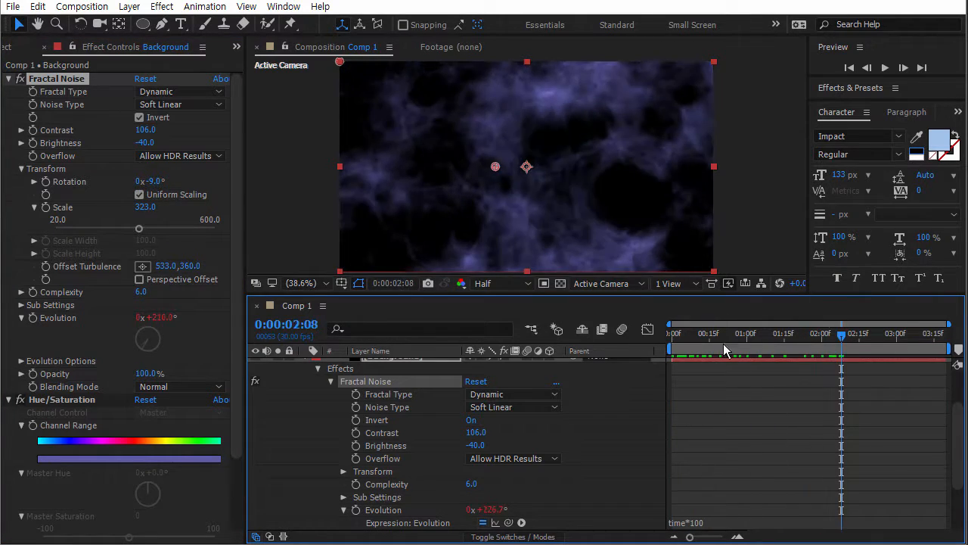
{"action": "scroll", "coordinate": [673, 407], "scroll_direction": "up", "scroll_amount": 2}
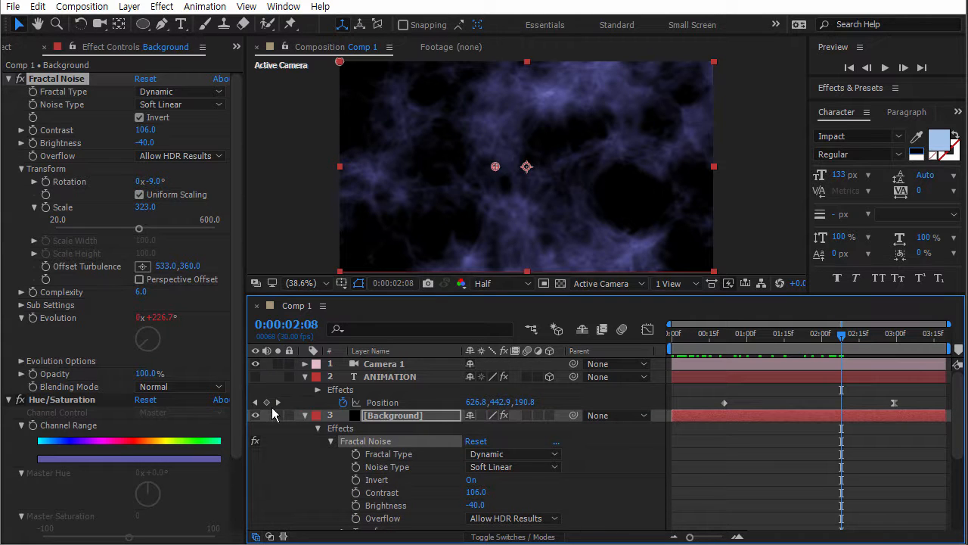
{"action": "left_click", "coordinate": [305, 416]}
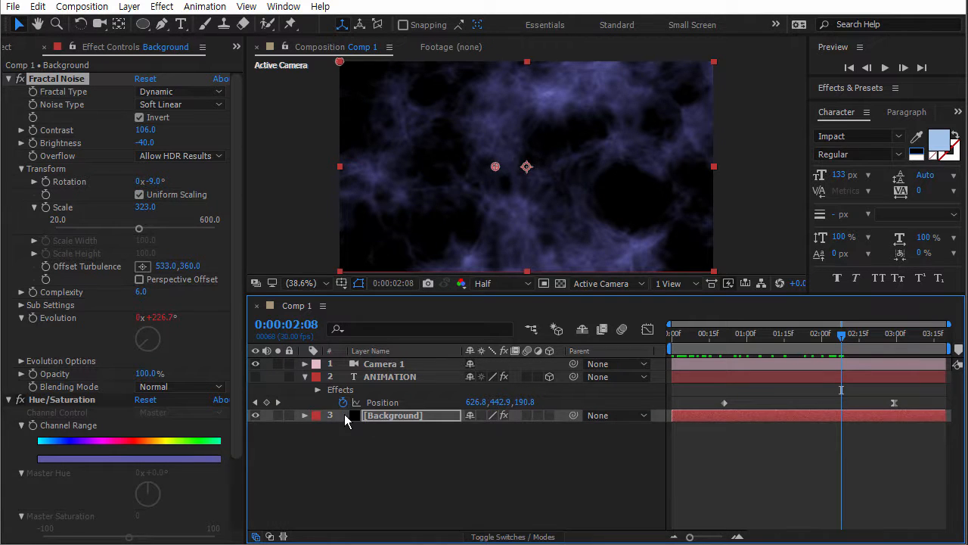
- Create a black solid named Vignetting at the composition size of 1280 × 720 px
{"action": "left_click", "coordinate": [402, 438]}
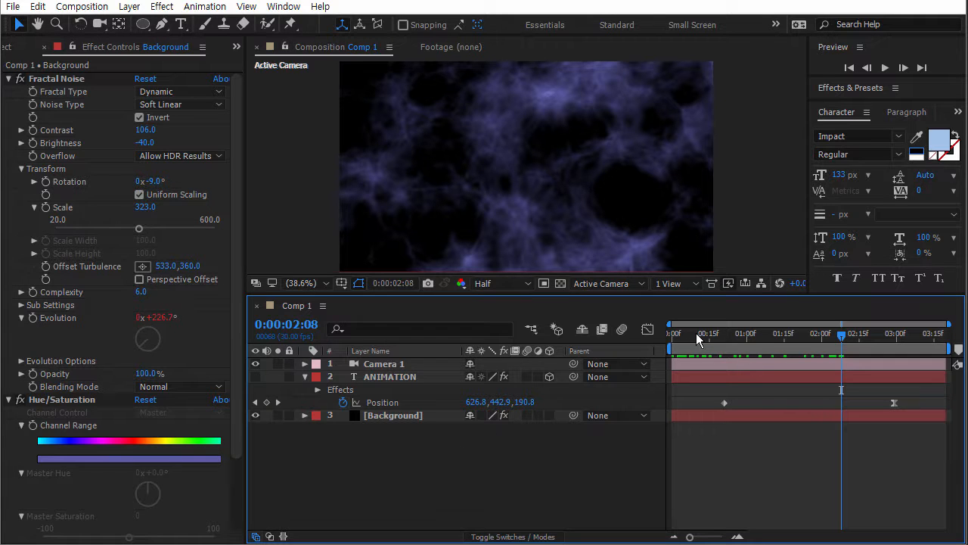
{"action": "left_click_drag", "start_coordinate": [697, 340], "coordinate": [765, 335]}
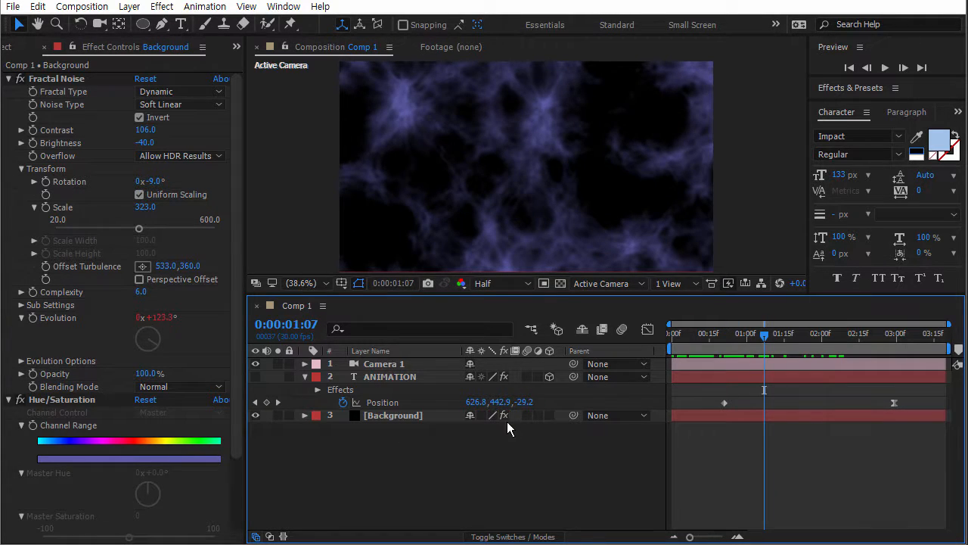
{"action": "right_click", "coordinate": [473, 439]}
{"action": "mouse_move", "coordinate": [551, 296]}
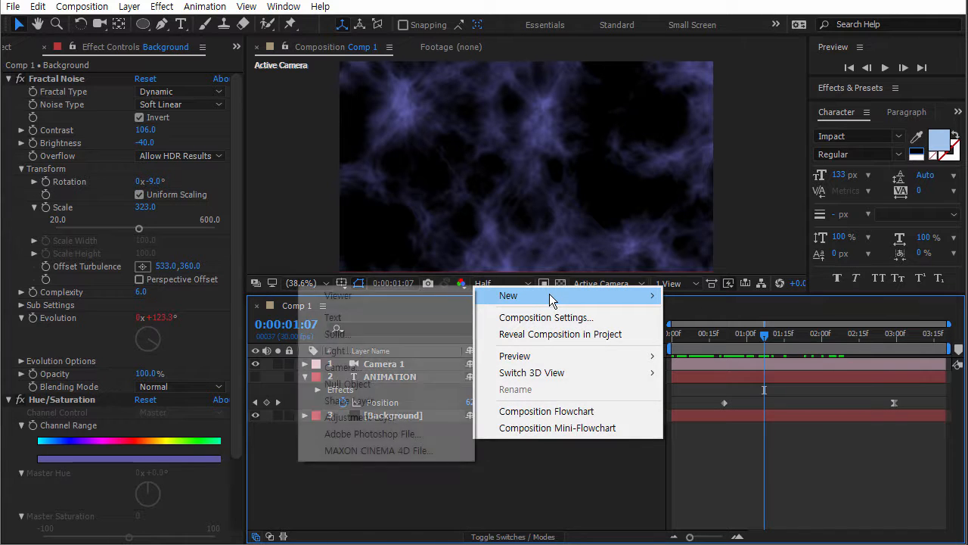
{"action": "left_click", "coordinate": [352, 333]}
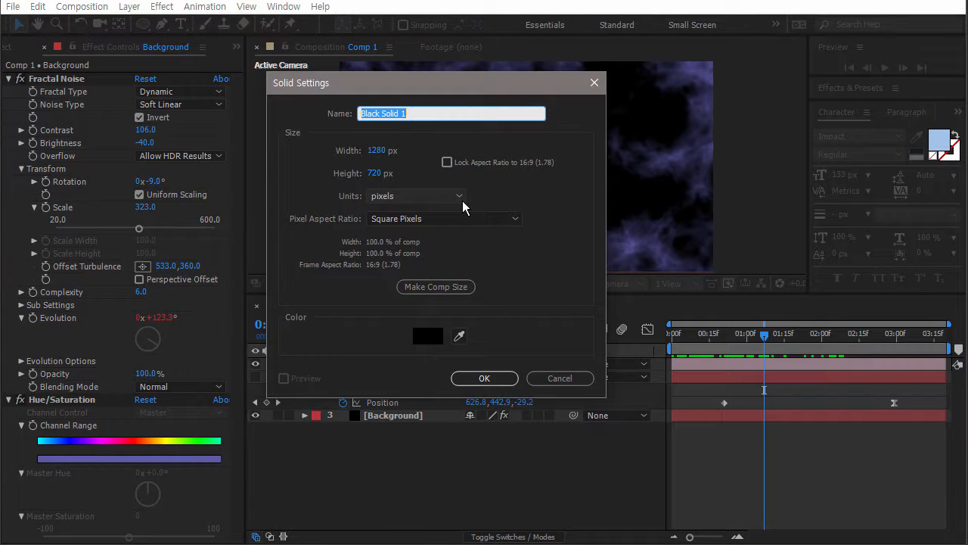
{"action": "type", "text": "Cl"}
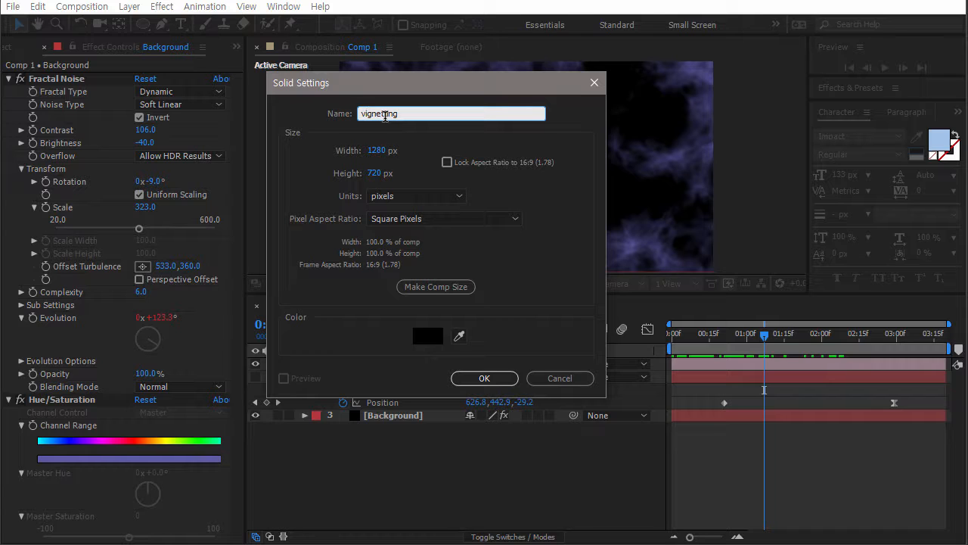
{"action": "key", "text": "BackSpace"}
{"action": "type", "text": "V"}
{"action": "key", "text": "Return"}
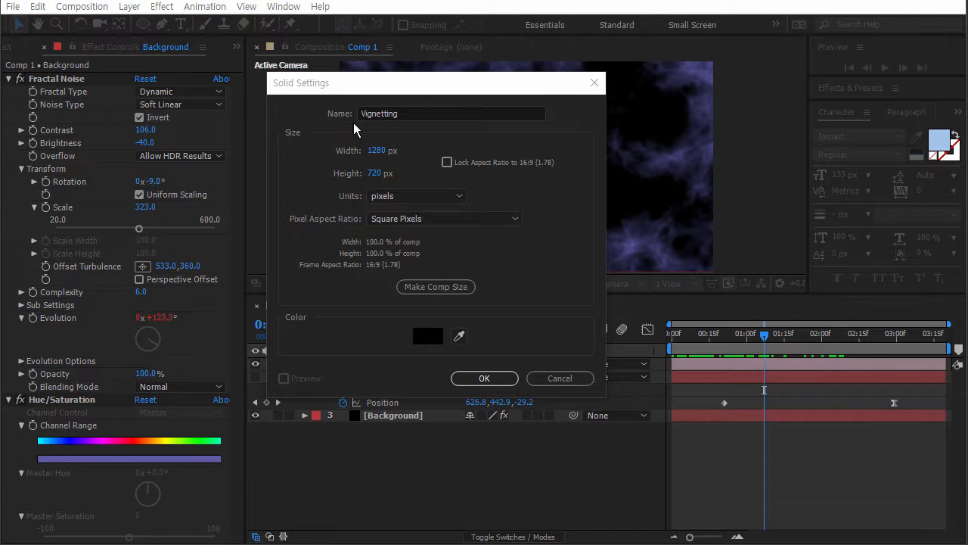
{"action": "left_click", "coordinate": [485, 379]}
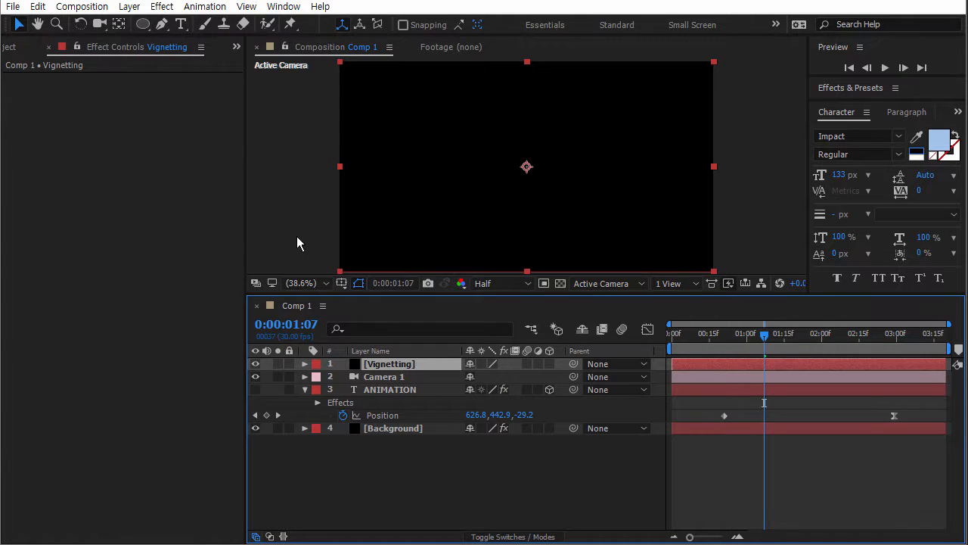
- Add a full-frame elliptical mask to the Vignetting solid, invert it and feather it by 254 pixels
{"action": "double_click", "coordinate": [142, 23]}
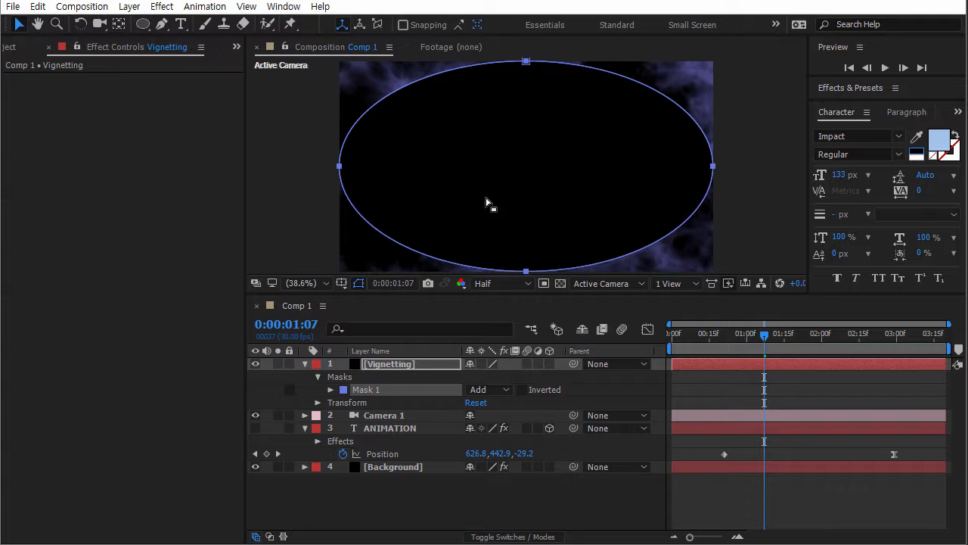
{"action": "left_click", "coordinate": [522, 389]}
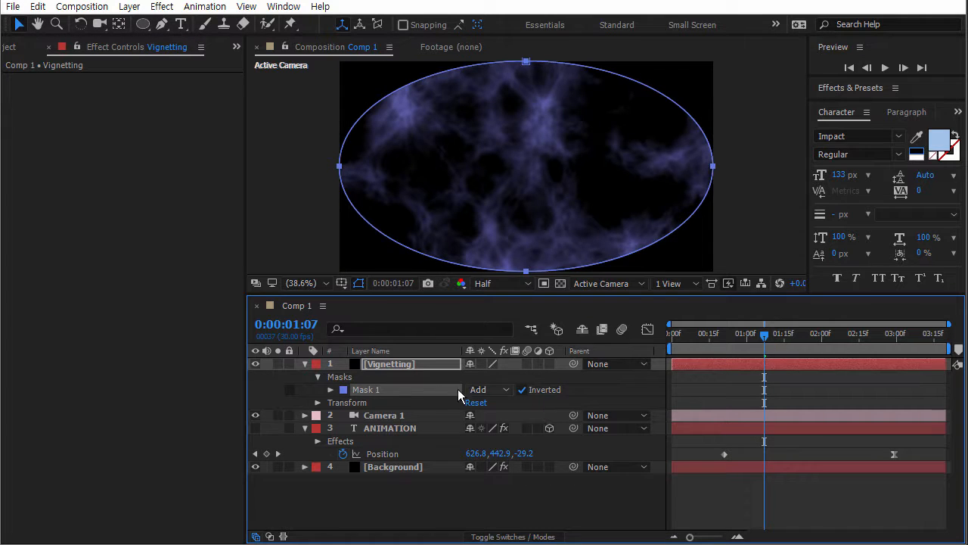
{"action": "left_click", "coordinate": [331, 391]}
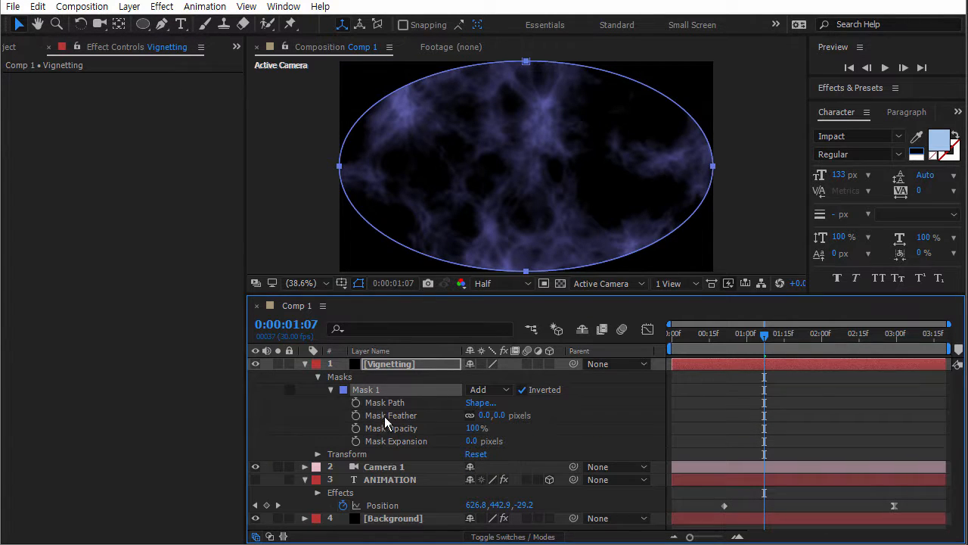
{"action": "left_click_drag", "start_coordinate": [465, 421], "coordinate": [624, 423]}
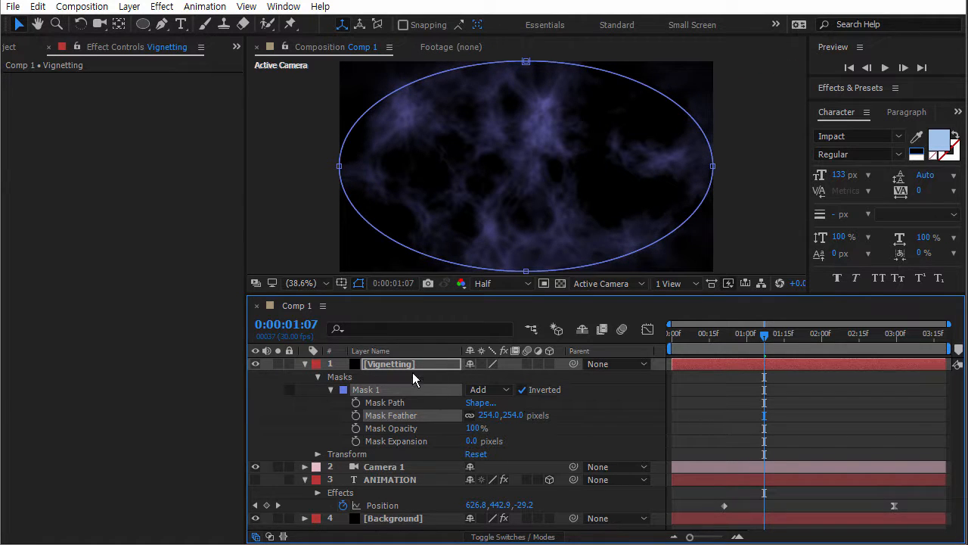
- Move the Vignetting layer between Camera 1 and ANIMATION and collapse its mask properties
{"action": "left_click", "coordinate": [386, 364]}
{"action": "left_click_drag", "start_coordinate": [396, 506], "coordinate": [387, 513]}
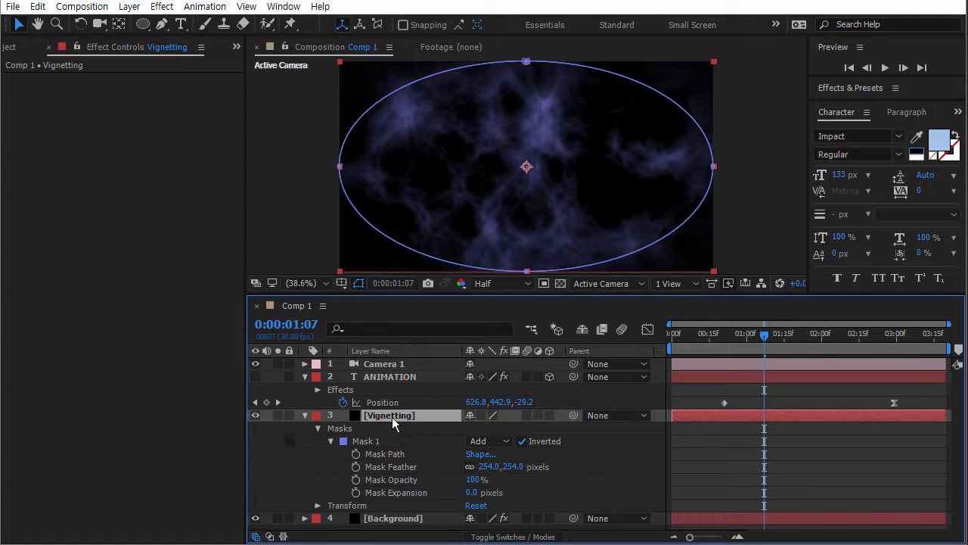
{"action": "left_click_drag", "start_coordinate": [388, 416], "coordinate": [426, 381]}
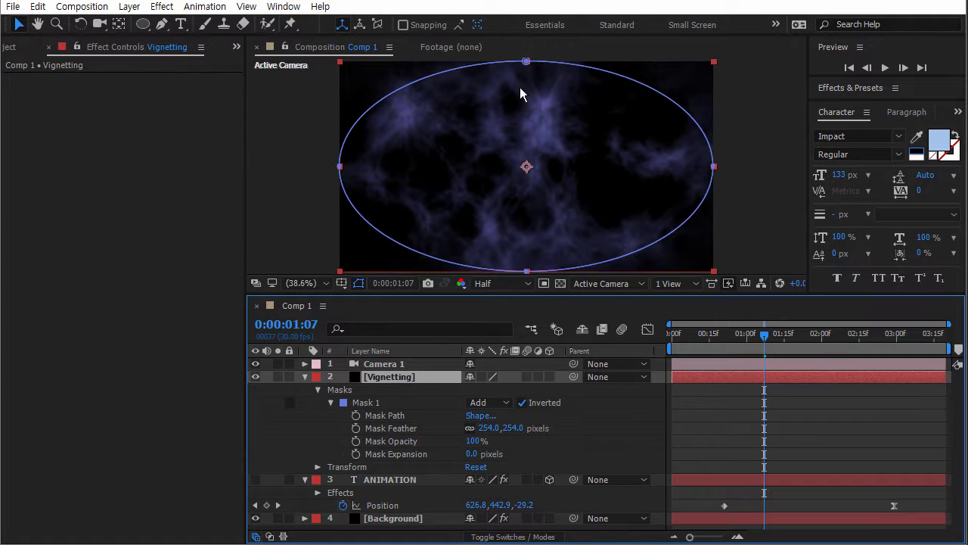
{"action": "left_click", "coordinate": [319, 390]}
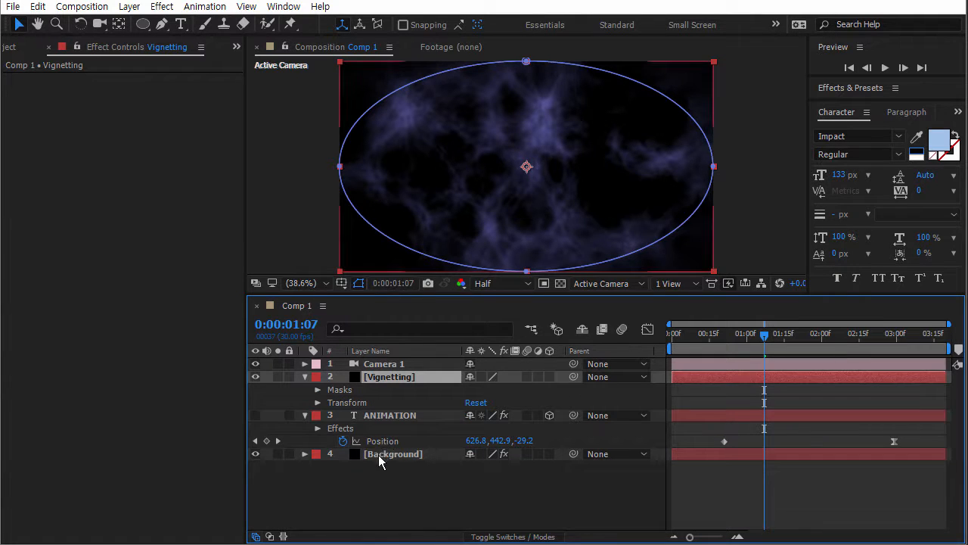
- Set the Background's Fractal Noise contrast to 164 and brightness to -32, and shift its Colorize Hue to -142°
{"action": "left_click", "coordinate": [386, 455]}
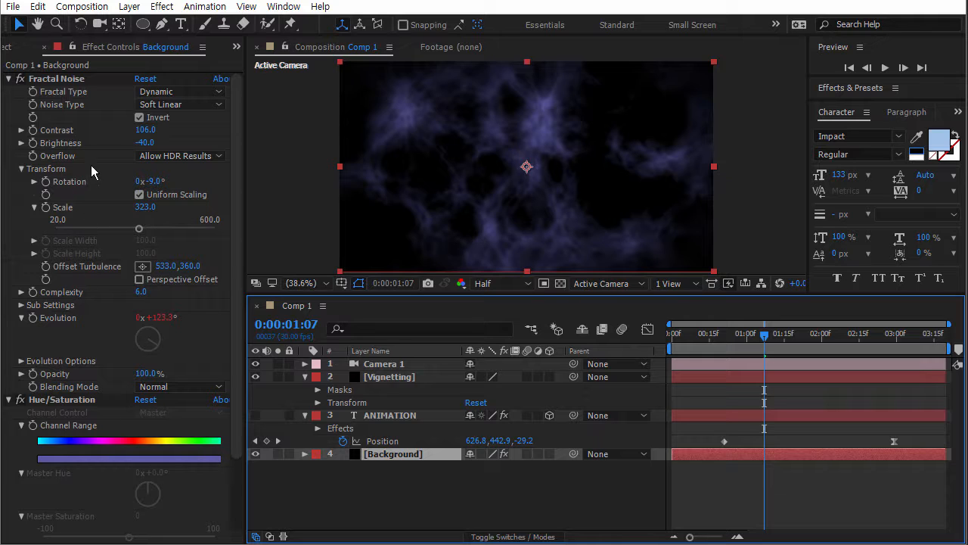
{"action": "mouse_move", "coordinate": [147, 135]}
{"action": "left_mouse_down"}
{"action": "mouse_move", "coordinate": [200, 134]}
{"action": "mouse_move", "coordinate": [152, 143]}
{"action": "mouse_move", "coordinate": [157, 130]}
{"action": "left_mouse_up"}
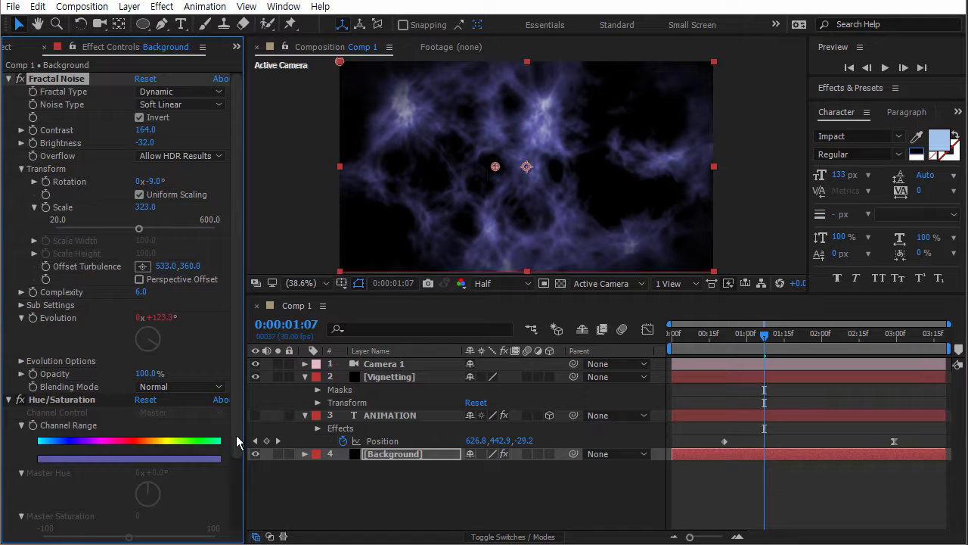
{"action": "scroll", "coordinate": [236, 446], "scroll_direction": "down", "scroll_amount": 3}
{"action": "left_click", "coordinate": [140, 498]}
{"action": "left_click_drag", "start_coordinate": [157, 509], "coordinate": [173, 511]}
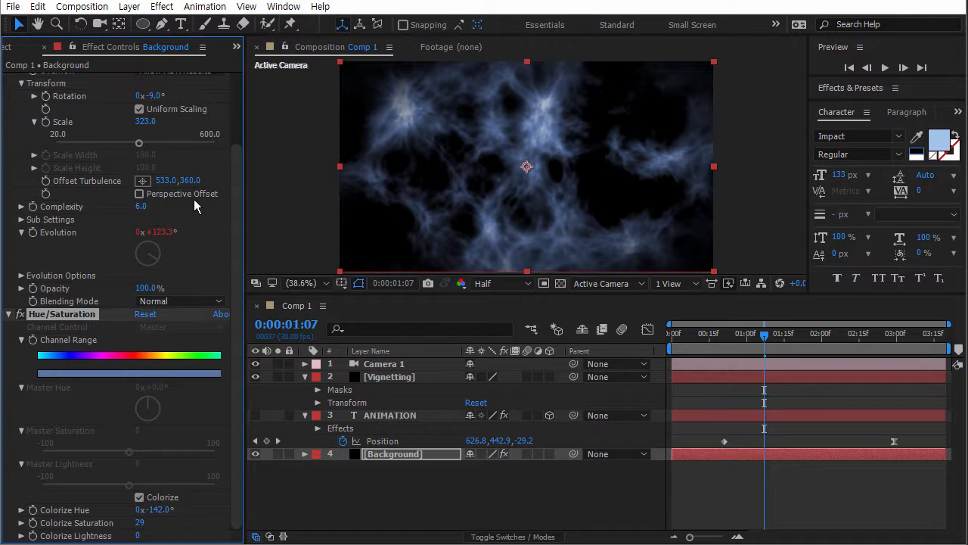
- Soften the Fractal Noise by trying contrast 109 with brightness -24, and settle on contrast 95 and brightness -36
{"action": "left_click_drag", "start_coordinate": [238, 195], "coordinate": [241, 117]}
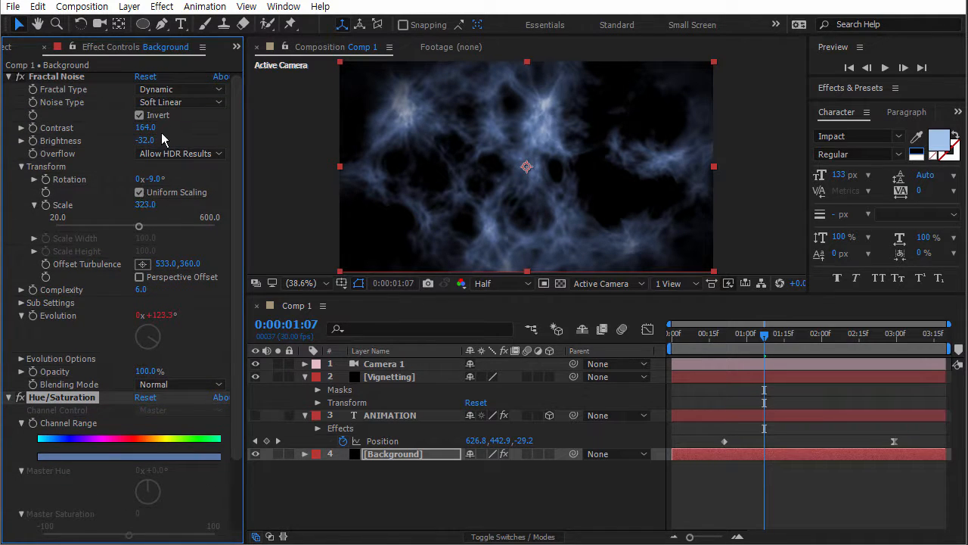
{"action": "left_click_drag", "start_coordinate": [145, 128], "coordinate": [156, 144]}
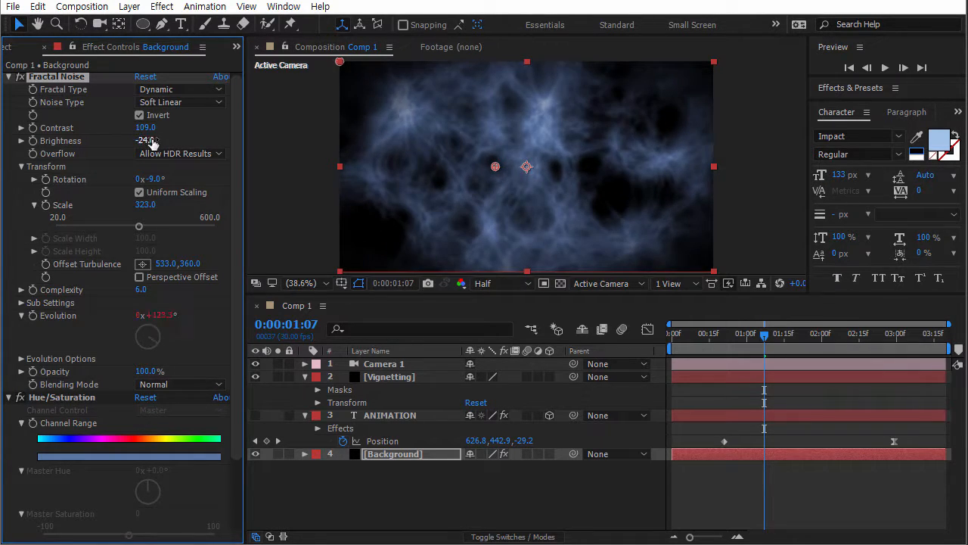
{"action": "left_click_drag", "start_coordinate": [736, 342], "coordinate": [804, 342]}
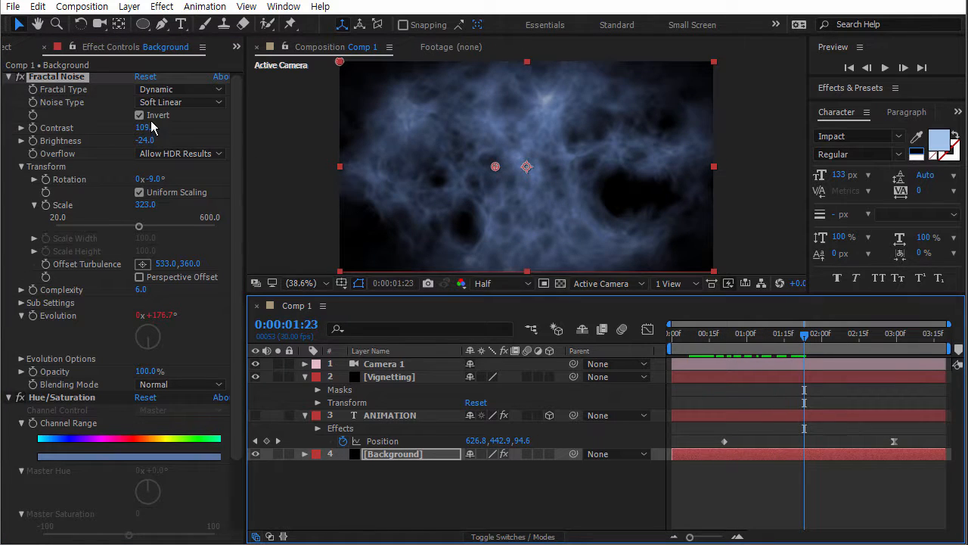
{"action": "mouse_move", "coordinate": [144, 127]}
{"action": "left_mouse_down"}
{"action": "mouse_move", "coordinate": [129, 129]}
{"action": "mouse_move", "coordinate": [171, 132]}
{"action": "mouse_move", "coordinate": [141, 130]}
{"action": "mouse_move", "coordinate": [130, 140]}
{"action": "left_mouse_up"}
- Preview the darkened background, make the ANIMATION text layer visible again and go to 0:00:01:09
{"action": "key", "text": "space"}
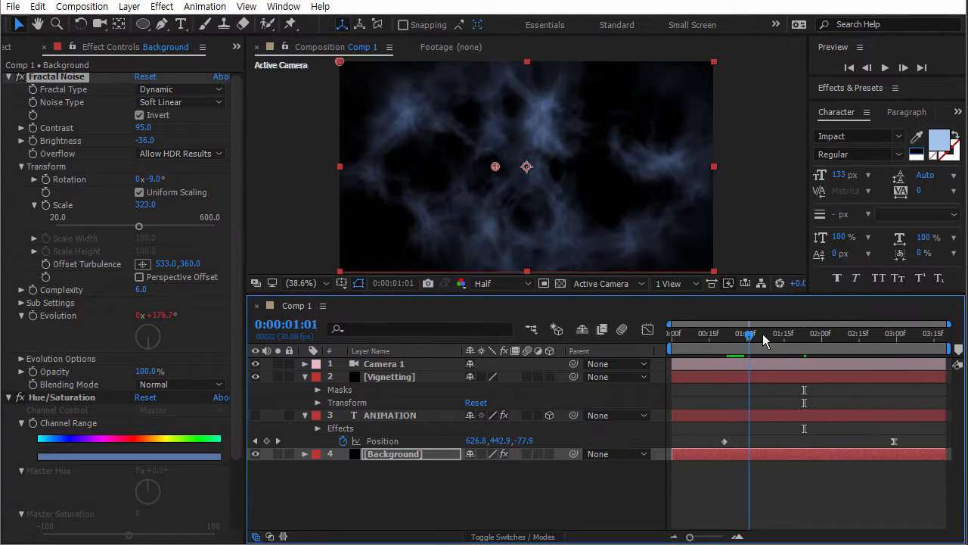
{"action": "left_click", "coordinate": [256, 414]}
{"action": "left_click_drag", "start_coordinate": [741, 339], "coordinate": [768, 345]}
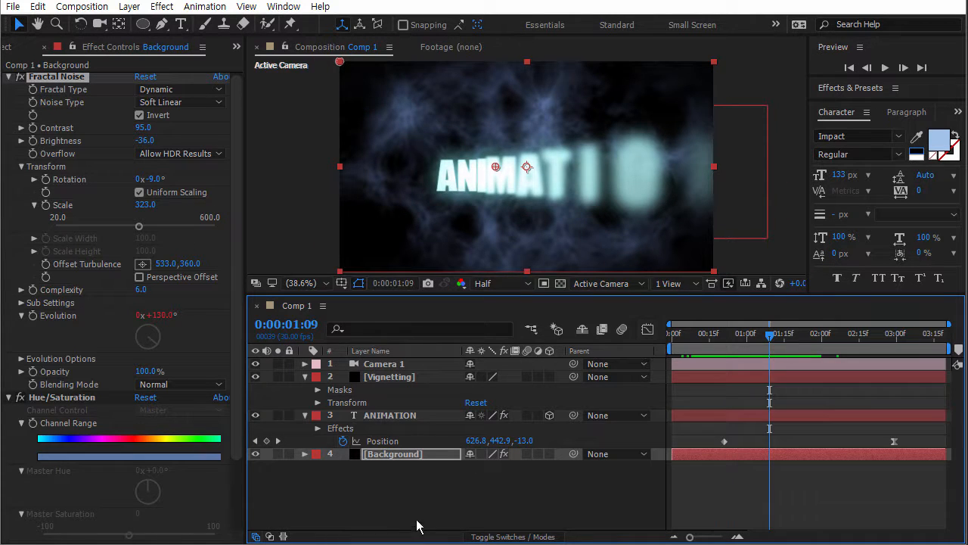
- Create a black solid named Effects at the composition size
{"action": "left_click", "coordinate": [413, 490]}
{"action": "right_click", "coordinate": [413, 488]}
{"action": "mouse_move", "coordinate": [518, 352]}
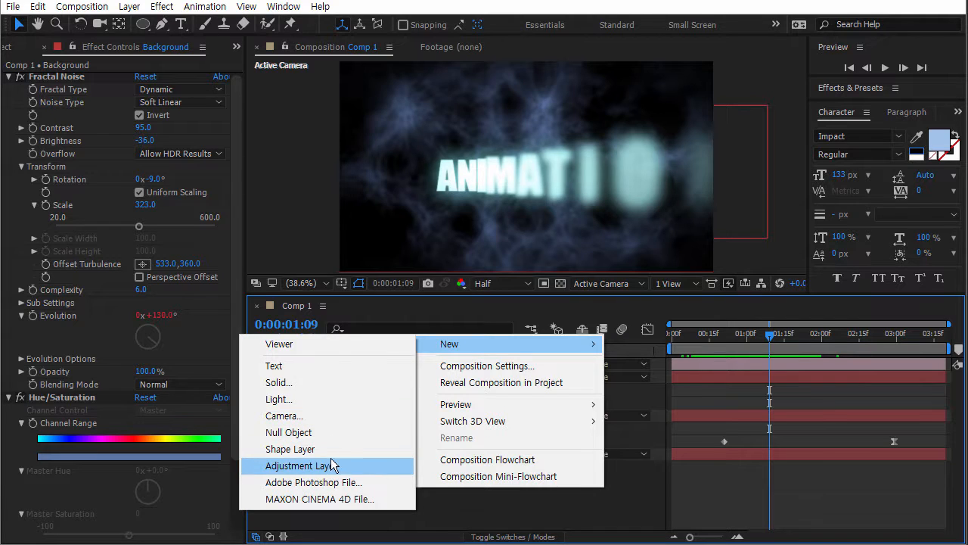
{"action": "left_click", "coordinate": [278, 382]}
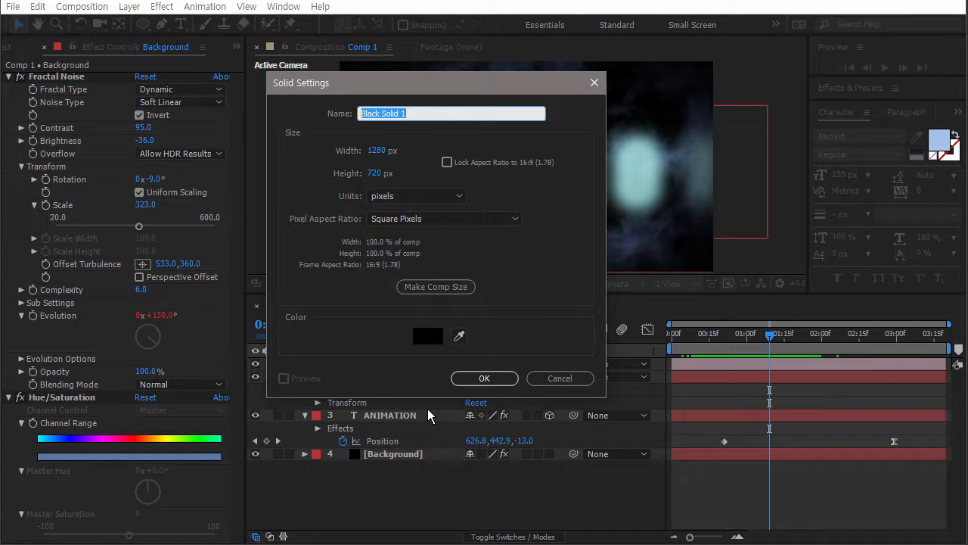
{"action": "type", "text": "Effects"}
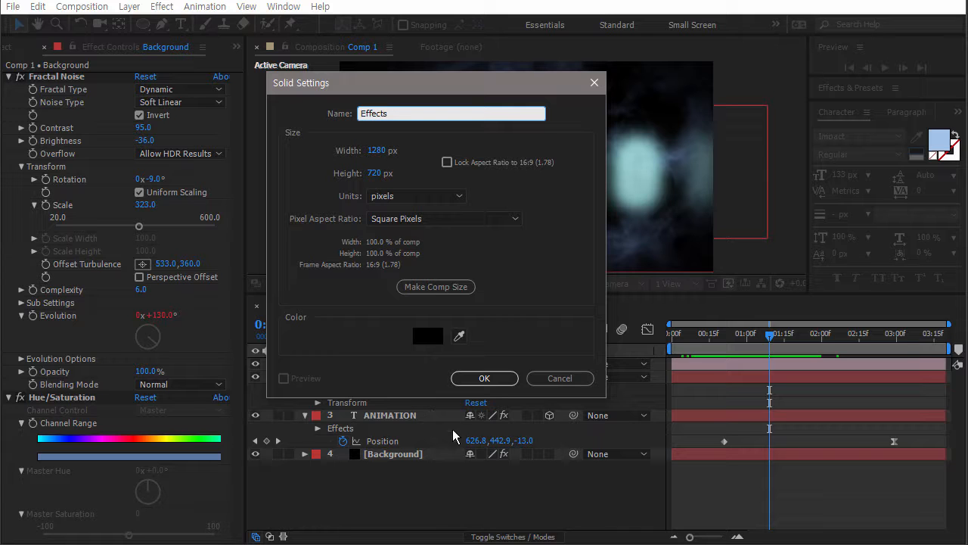
{"action": "left_click", "coordinate": [485, 378]}
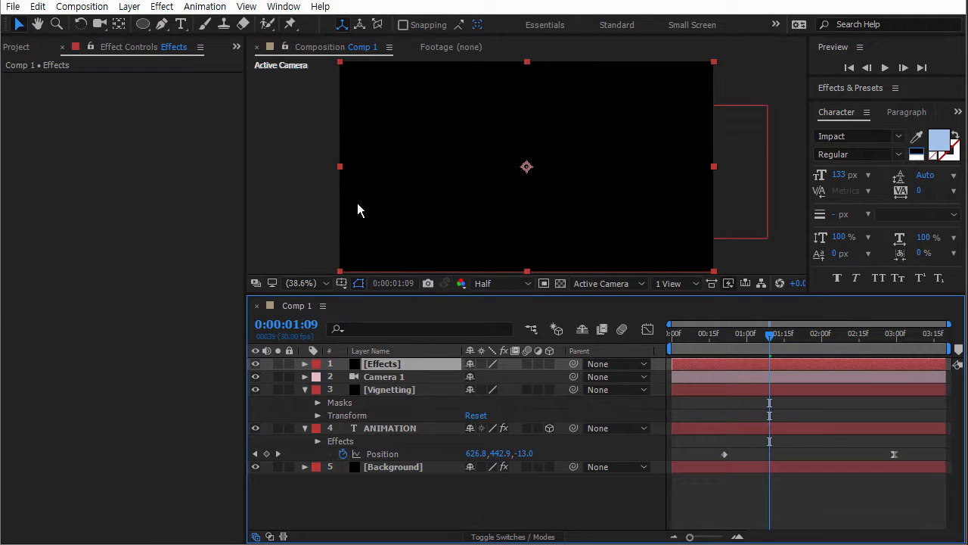
- Apply a Lens Flare to the Effects solid and move its Flare Center to about 1095, 358
{"action": "left_click", "coordinate": [163, 7]}
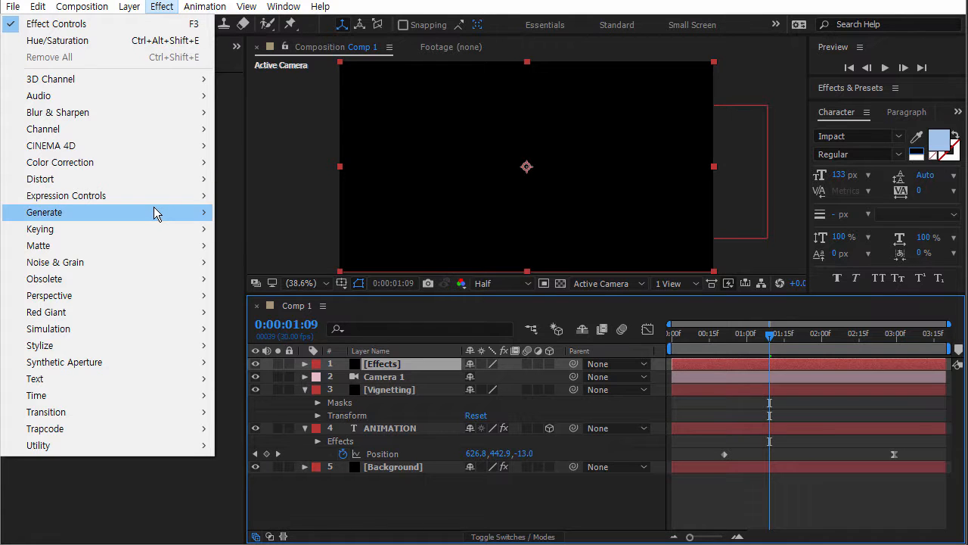
{"action": "mouse_move", "coordinate": [148, 218]}
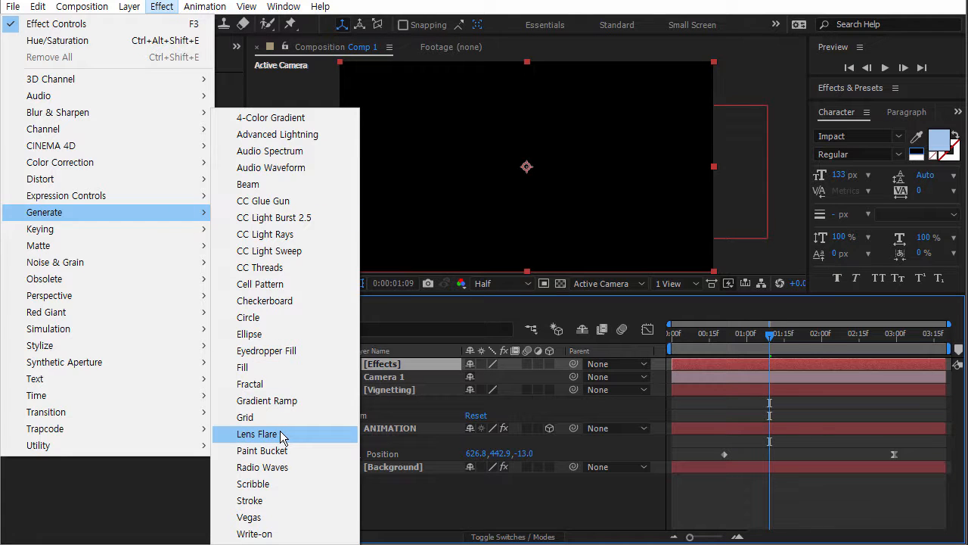
{"action": "left_click", "coordinate": [257, 434]}
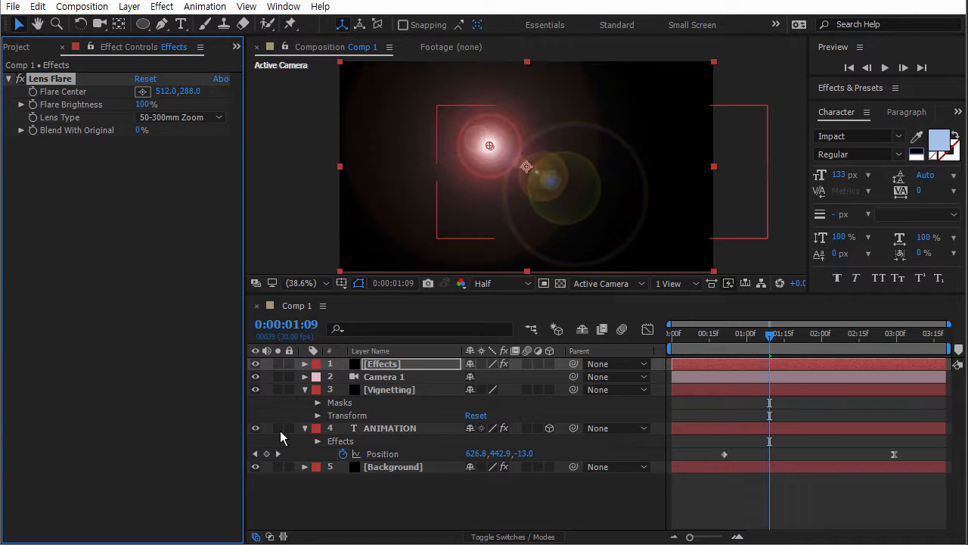
{"action": "left_click_drag", "start_coordinate": [493, 149], "coordinate": [623, 157]}
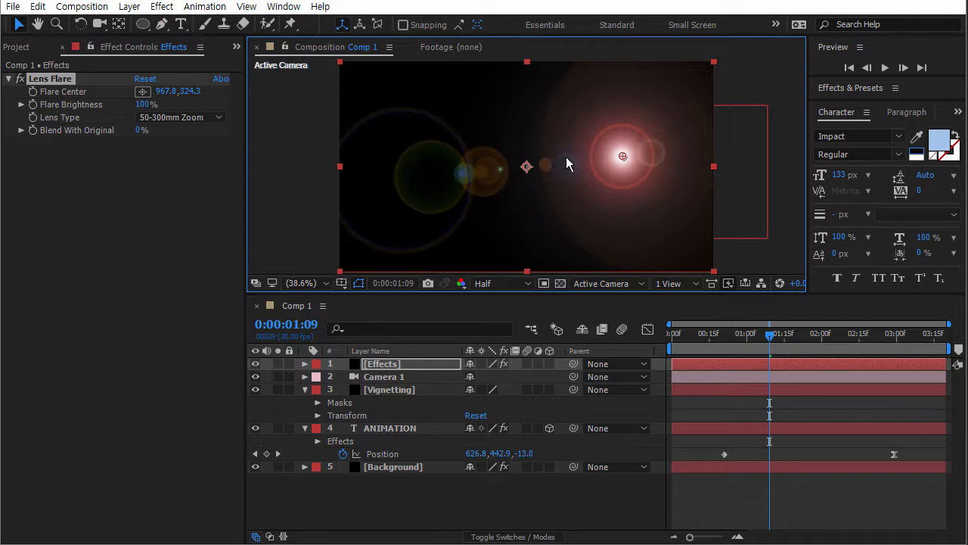
{"action": "left_click_drag", "start_coordinate": [626, 157], "coordinate": [659, 165]}
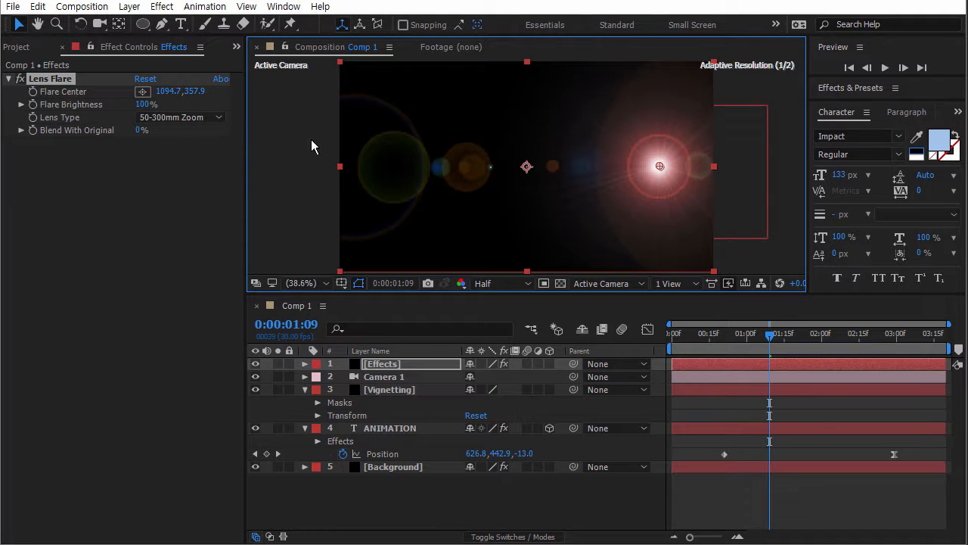
- Keyframe the Flare Center at 0:00:01:09 and move it to about 331, 355 at 0:00:01:26, checking the motion between them
{"action": "left_click", "coordinate": [34, 92]}
{"action": "left_click_drag", "start_coordinate": [769, 335], "coordinate": [812, 335]}
{"action": "left_click_drag", "start_coordinate": [659, 166], "coordinate": [436, 165]}
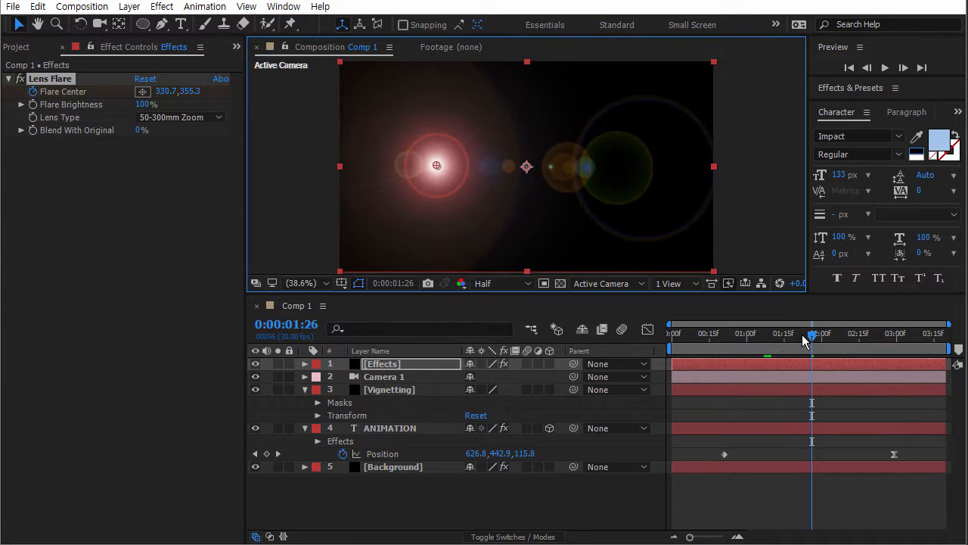
{"action": "mouse_move", "coordinate": [804, 340]}
{"action": "left_mouse_down"}
{"action": "mouse_move", "coordinate": [750, 341]}
{"action": "mouse_move", "coordinate": [789, 335]}
{"action": "left_mouse_up"}
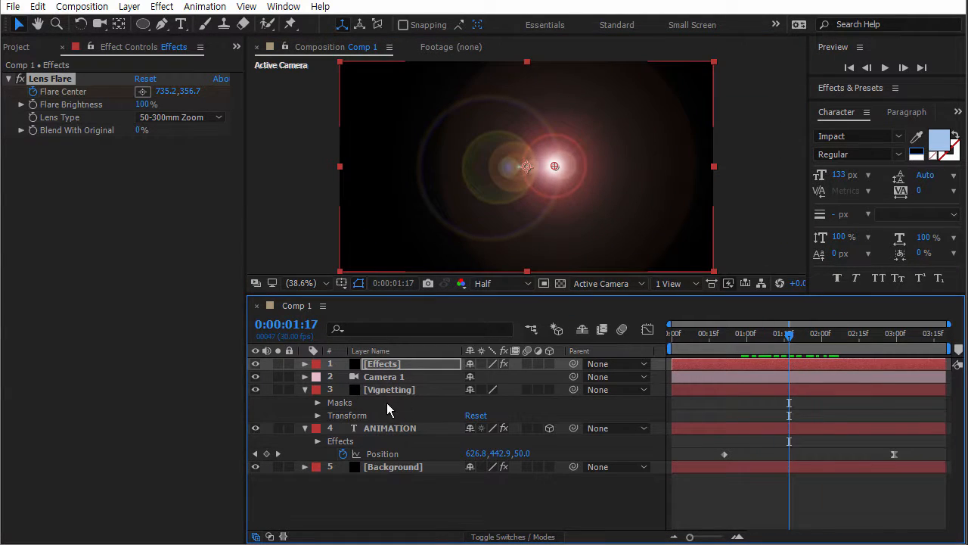
- Reveal the Lens Flare effect under the Effects layer in the timeline
{"action": "left_click", "coordinate": [396, 392]}
{"action": "left_click", "coordinate": [390, 366]}
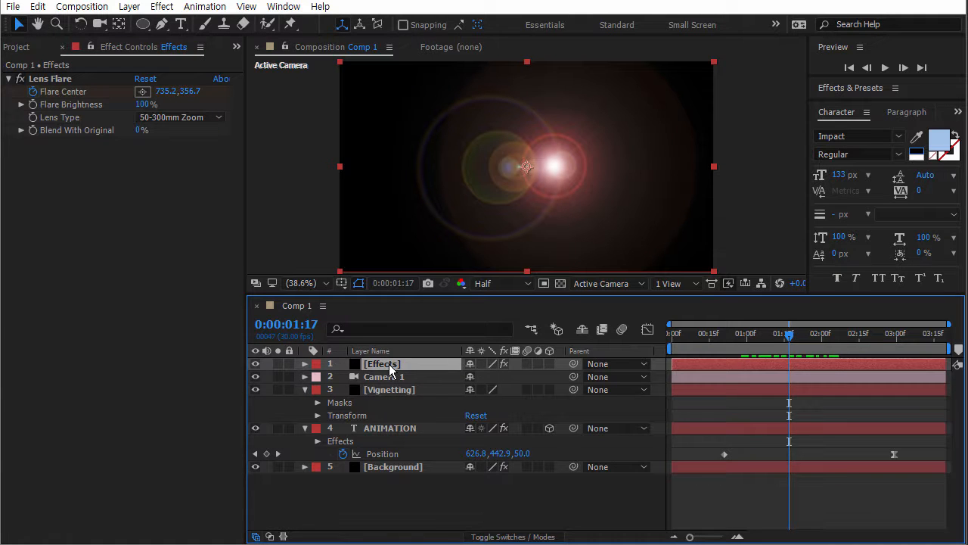
{"action": "key", "text": "e"}
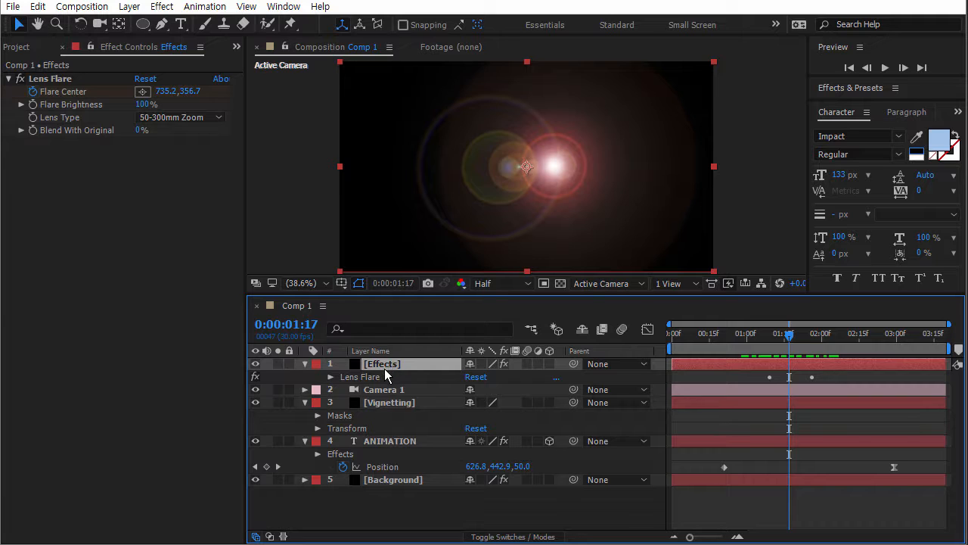
- Reveal the Effects layer's Flare Center keyframes and spread them apart to about 0:00:00:23 and 0:00:02:08
{"action": "left_click", "coordinate": [367, 376]}
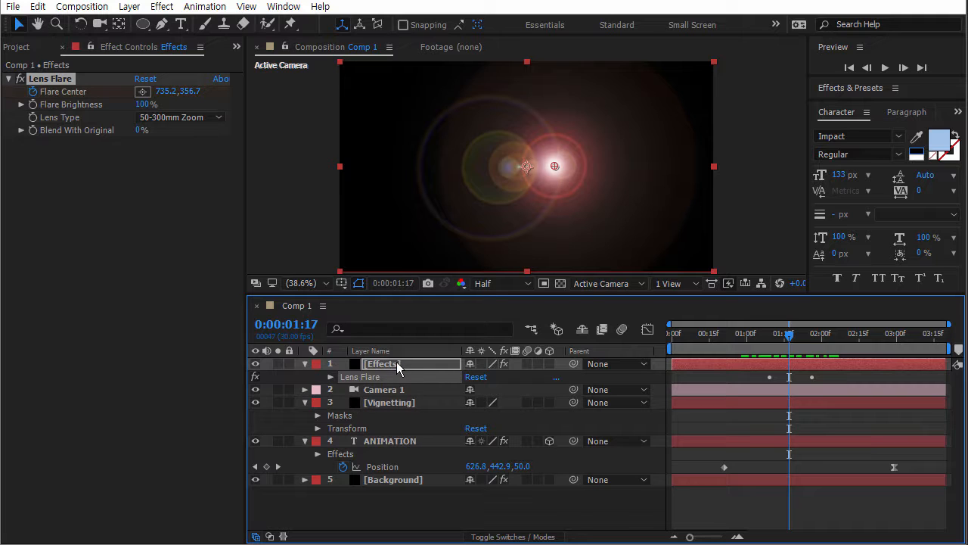
{"action": "left_click", "coordinate": [398, 363]}
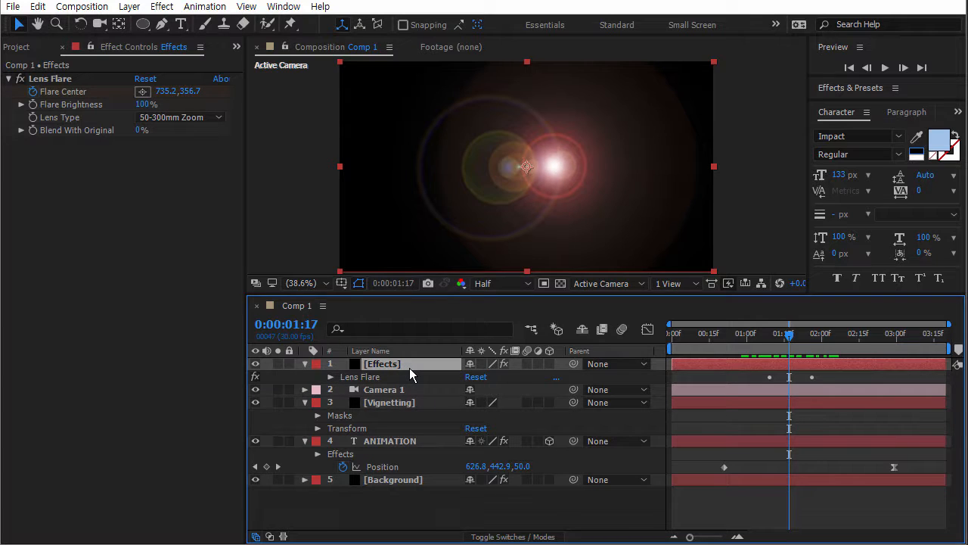
{"action": "key", "text": "u"}
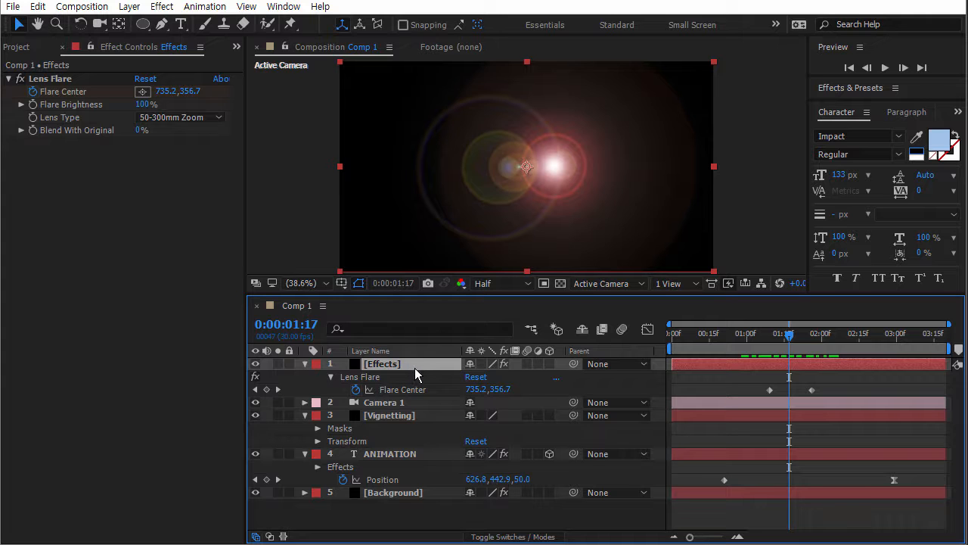
{"action": "left_click_drag", "start_coordinate": [770, 389], "coordinate": [731, 389]}
{"action": "left_click_drag", "start_coordinate": [812, 390], "coordinate": [842, 387]}
{"action": "left_click_drag", "start_coordinate": [789, 335], "coordinate": [767, 340]}
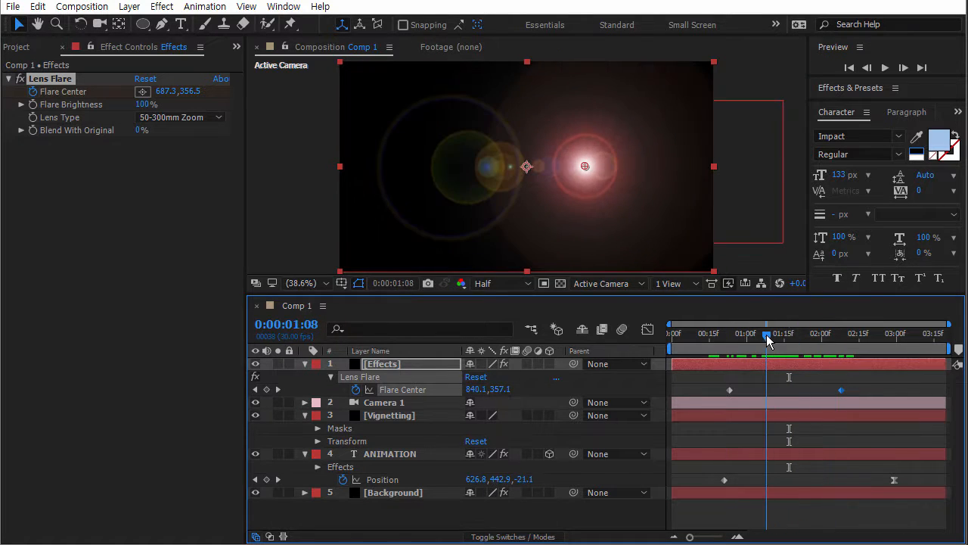
- Try the 35mm Prime lens type on the Lens Flare, scrub the result, and settle on 105mm Prime
{"action": "left_click", "coordinate": [179, 118]}
{"action": "left_click", "coordinate": [177, 149]}
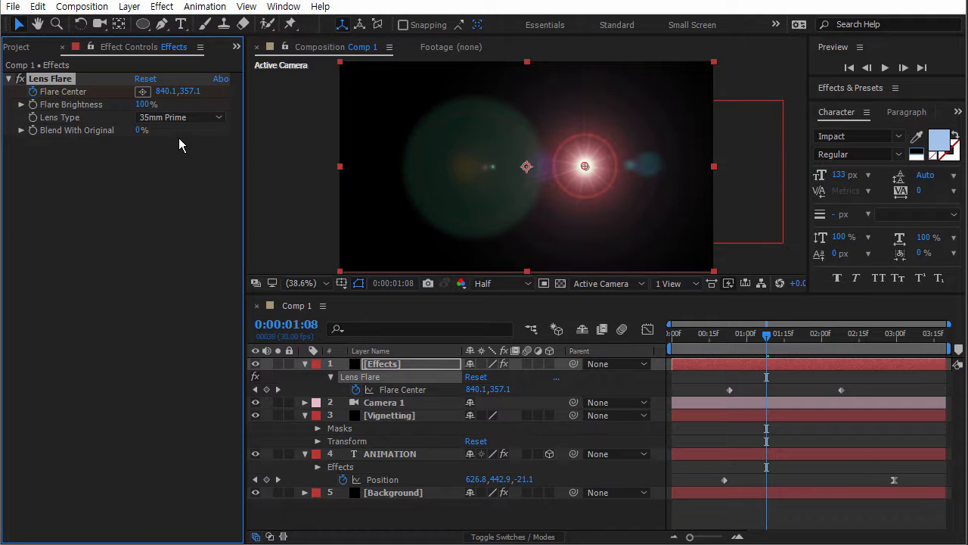
{"action": "left_click_drag", "start_coordinate": [753, 333], "coordinate": [732, 335]}
{"action": "left_click", "coordinate": [174, 119]}
{"action": "left_click", "coordinate": [182, 167]}
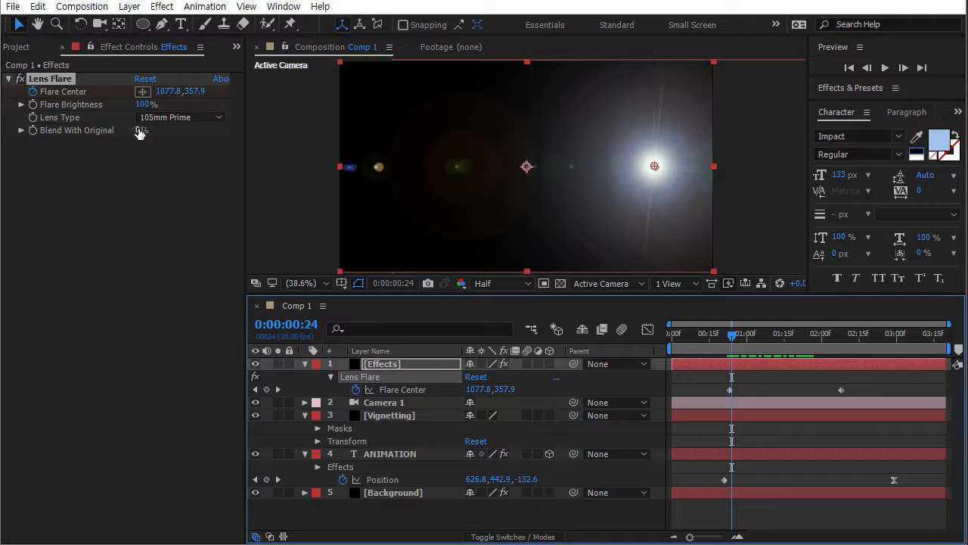
- Try the Lens Flare's Blend With Original at 100%, then return it to 0%
{"action": "left_click_drag", "start_coordinate": [139, 130], "coordinate": [120, 103]}
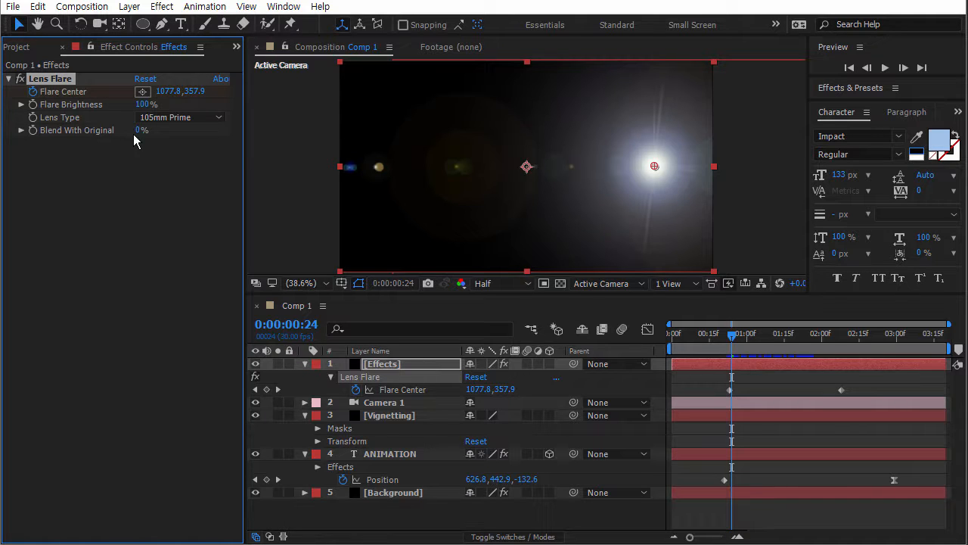
{"action": "left_click_drag", "start_coordinate": [139, 130], "coordinate": [116, 131]}
{"action": "left_click_drag", "start_coordinate": [140, 130], "coordinate": [247, 131]}
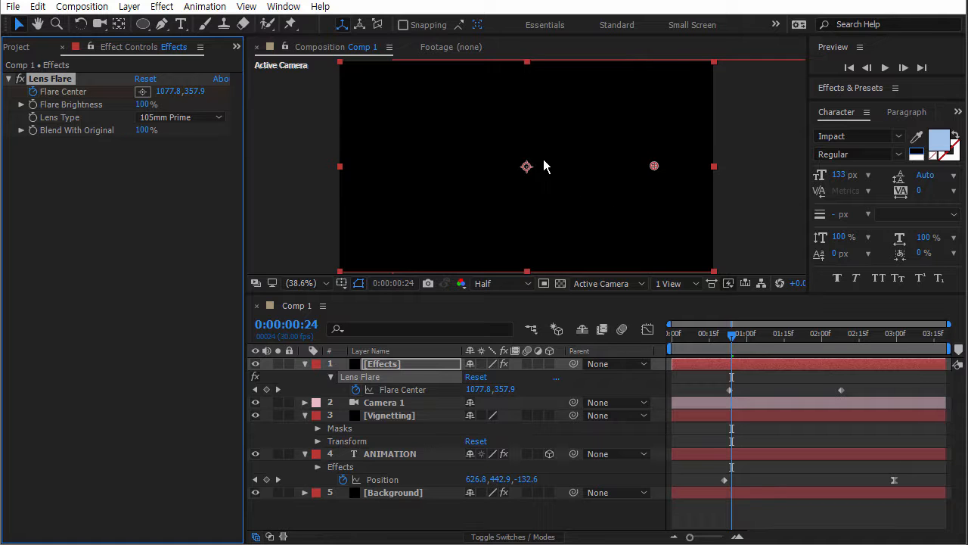
{"action": "left_click_drag", "start_coordinate": [147, 131], "coordinate": [25, 130]}
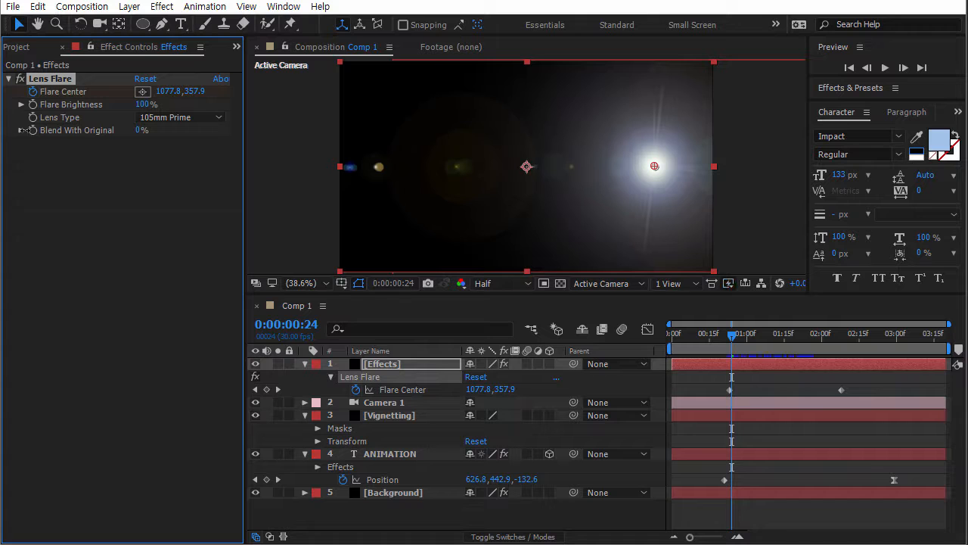
- Hide the Effects layer temporarily to preview the title animation without the flare, then show the layer again
{"action": "left_click", "coordinate": [255, 364]}
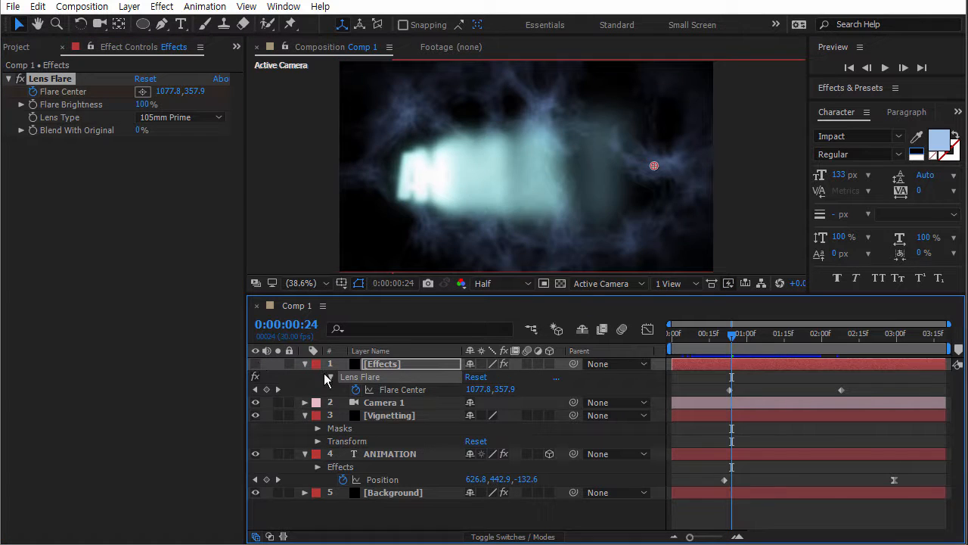
{"action": "left_click", "coordinate": [686, 334]}
{"action": "key", "text": "space"}
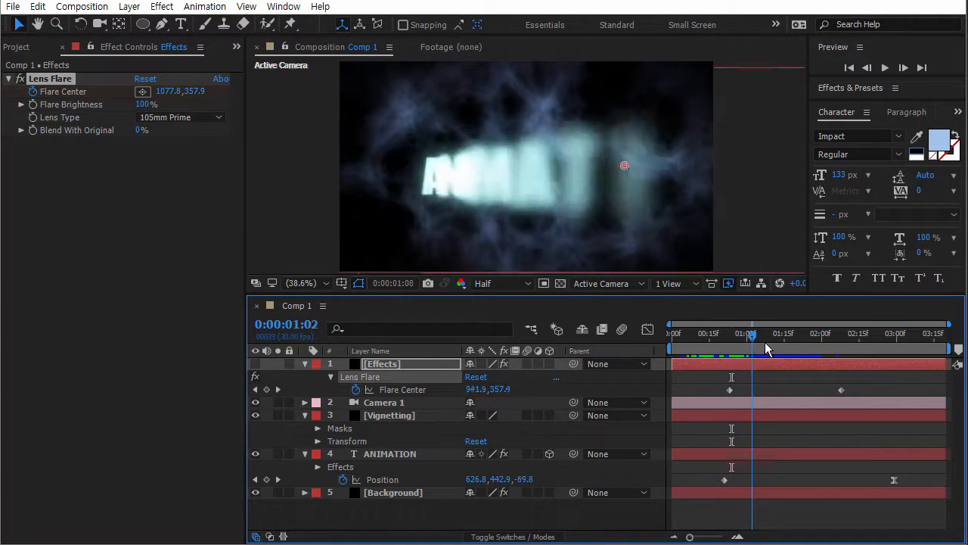
{"action": "left_click", "coordinate": [255, 363]}
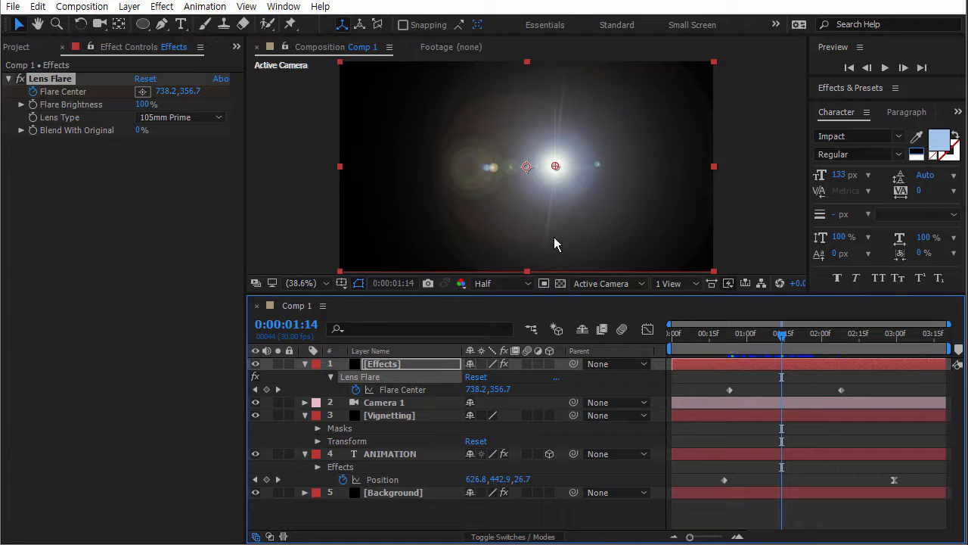
{"action": "left_click_drag", "start_coordinate": [512, 246], "coordinate": [542, 263]}
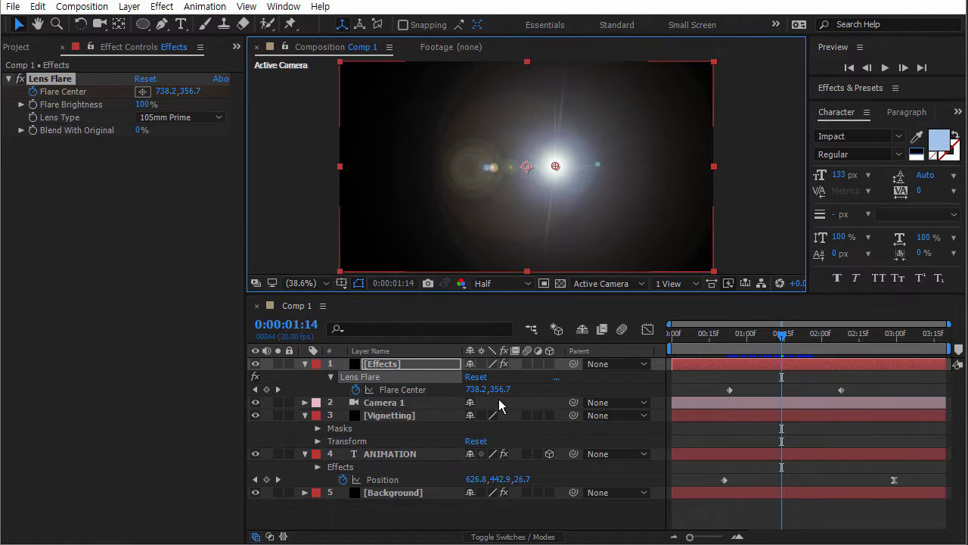
- Set the Effects layer's blending mode to Add and scrub through the flare over the title
{"action": "left_click", "coordinate": [502, 537]}
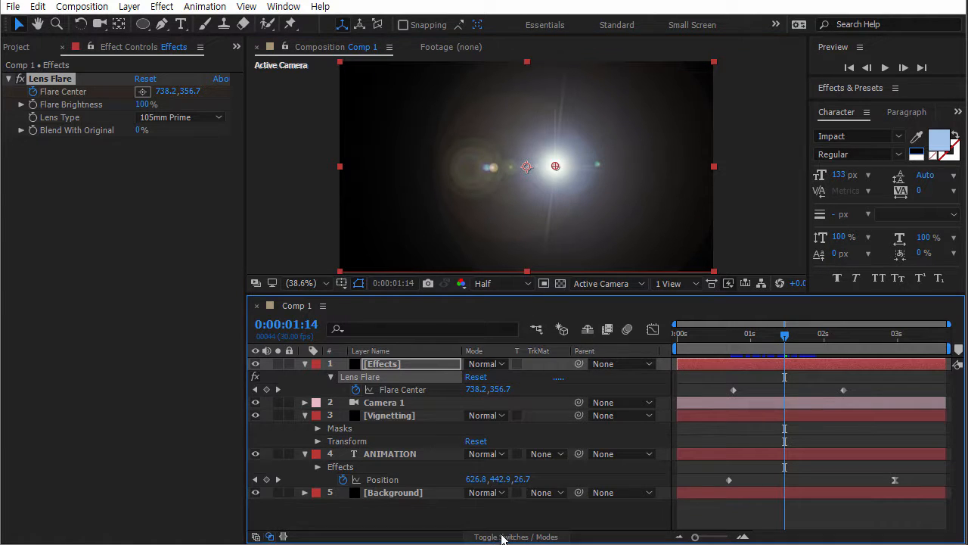
{"action": "left_click", "coordinate": [485, 366]}
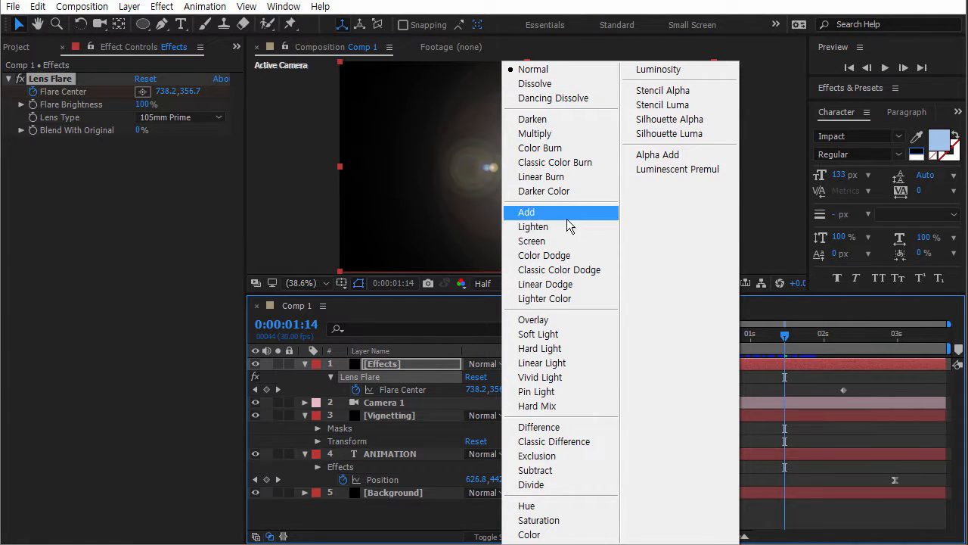
{"action": "left_click", "coordinate": [563, 215]}
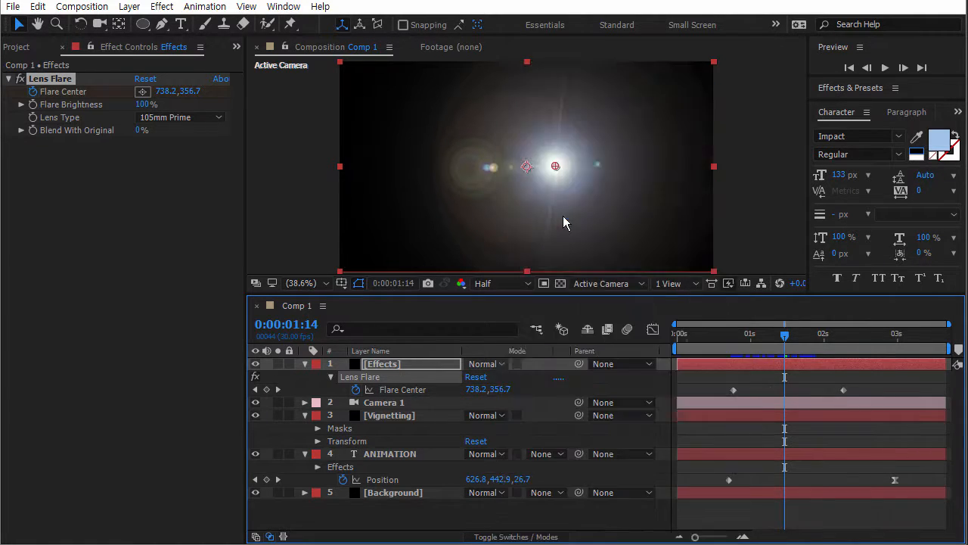
{"action": "left_click_drag", "start_coordinate": [739, 339], "coordinate": [851, 344]}
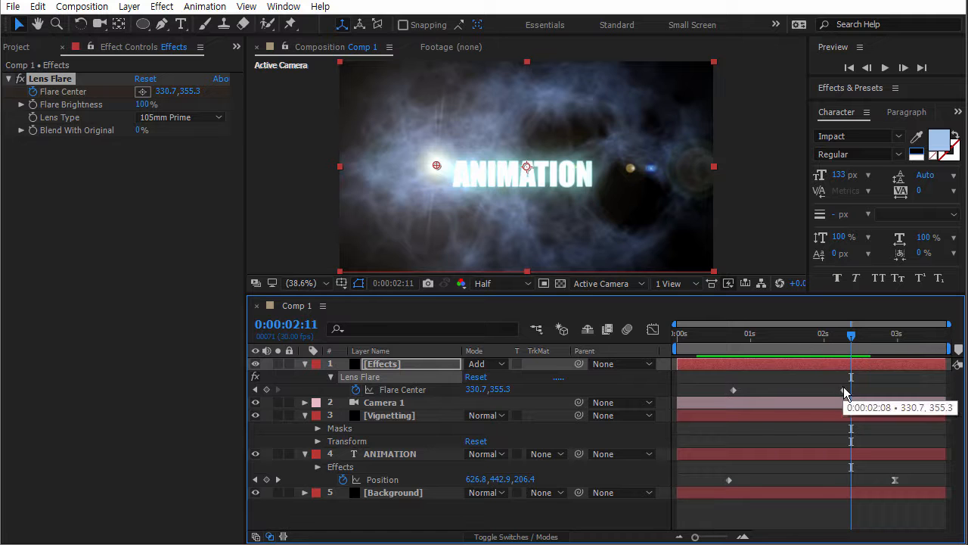
{"action": "mouse_move", "coordinate": [850, 335]}
{"action": "left_mouse_down"}
{"action": "mouse_move", "coordinate": [757, 335]}
{"action": "mouse_move", "coordinate": [860, 345]}
{"action": "left_mouse_up"}
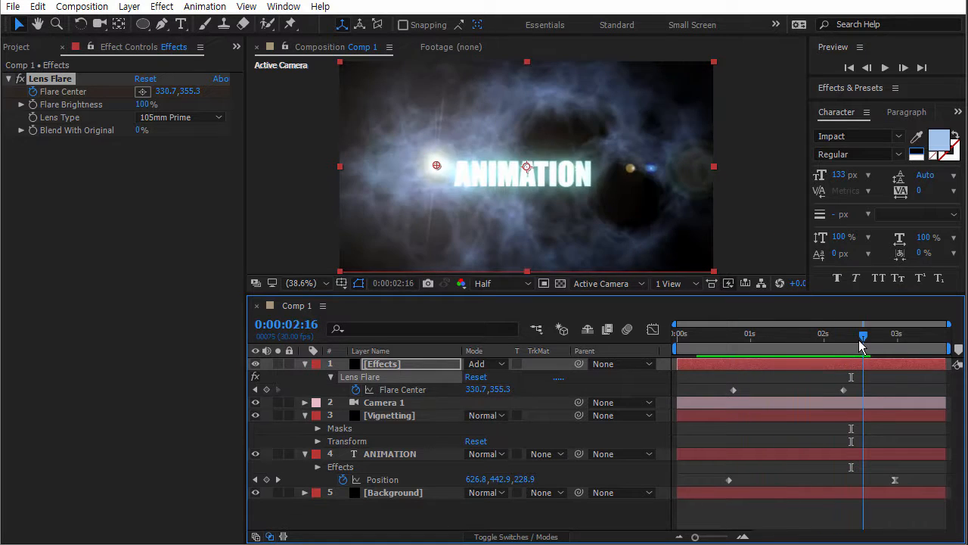
- Reverse the order of the two Flare Center keyframes, placing the first at 0:00:00:22, so the flare travels left to right
{"action": "left_click_drag", "start_coordinate": [846, 390], "coordinate": [724, 389]}
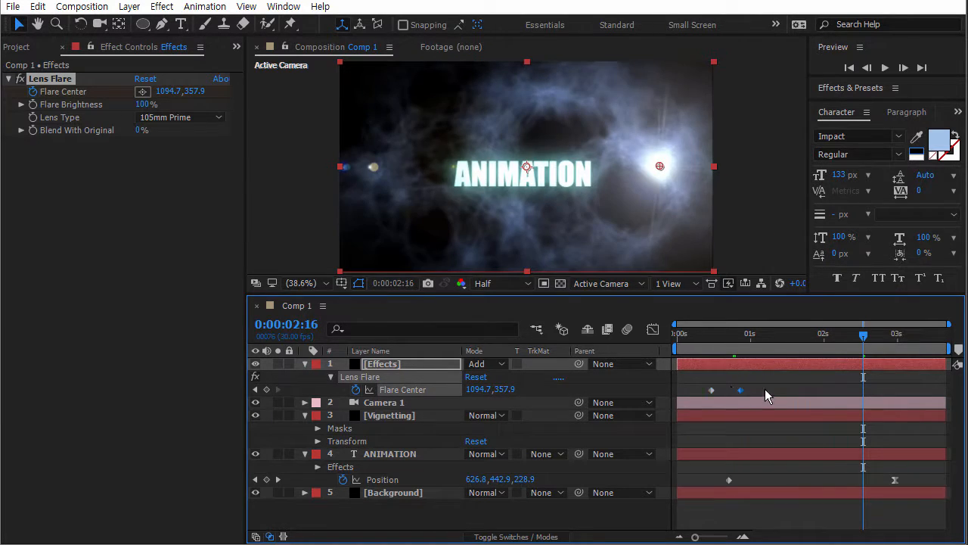
{"action": "left_click_drag", "start_coordinate": [675, 335], "coordinate": [747, 347]}
{"action": "mouse_move", "coordinate": [738, 393]}
{"action": "left_mouse_down"}
{"action": "mouse_move", "coordinate": [687, 387]}
{"action": "mouse_move", "coordinate": [733, 392]}
{"action": "left_mouse_up"}
{"action": "mouse_move", "coordinate": [734, 346]}
{"action": "left_mouse_down"}
{"action": "mouse_move", "coordinate": [727, 345]}
{"action": "mouse_move", "coordinate": [736, 345]}
{"action": "left_mouse_up"}
{"action": "left_click", "coordinate": [255, 390]}
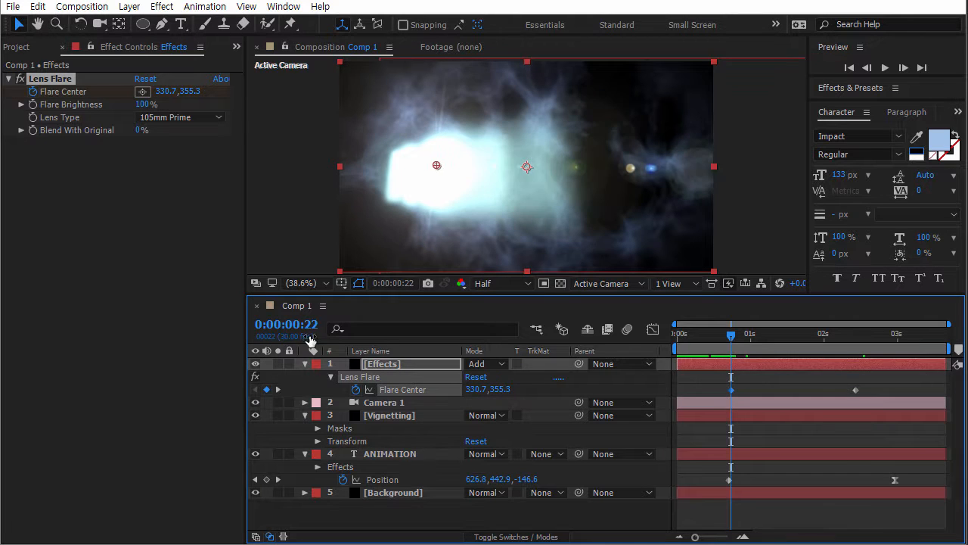
- Move the Flare Center to about -84, 360 at the first keyframe and beyond the frame's right edge at the second
{"action": "left_click_drag", "start_coordinate": [438, 166], "coordinate": [316, 169]}
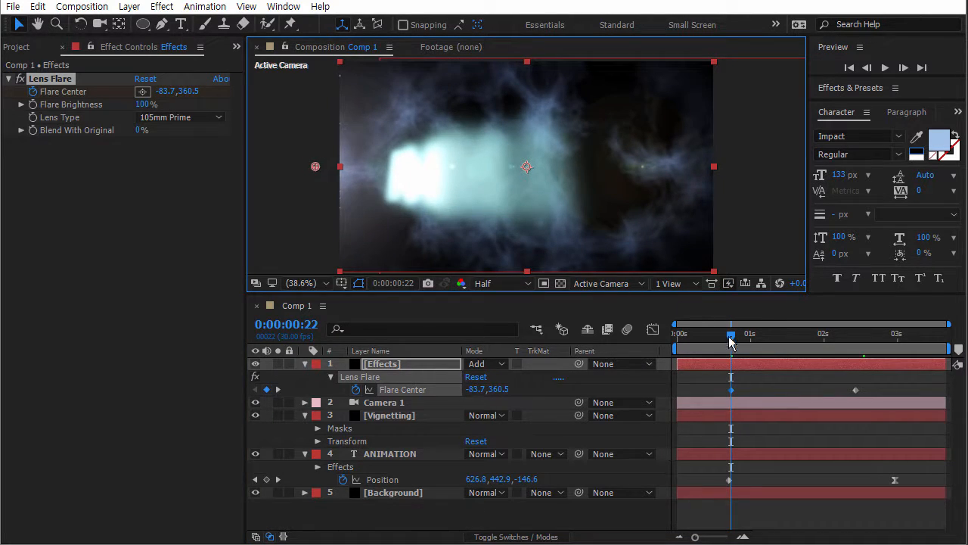
{"action": "left_click_drag", "start_coordinate": [731, 342], "coordinate": [868, 346]}
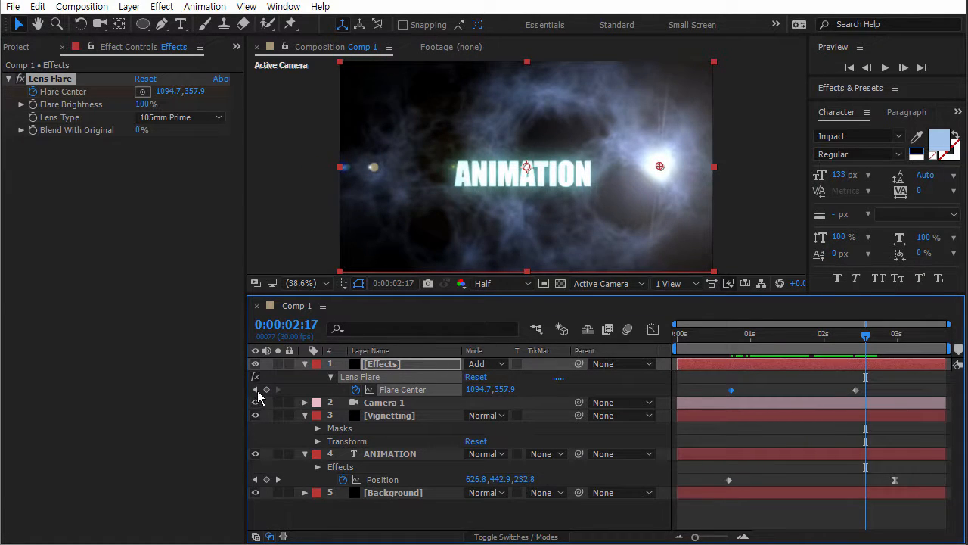
{"action": "left_click", "coordinate": [255, 390]}
{"action": "left_click_drag", "start_coordinate": [659, 166], "coordinate": [729, 168]}
- Scrub and play the composition from the start to check the flare's sweep across the title
{"action": "left_click_drag", "start_coordinate": [851, 341], "coordinate": [658, 329]}
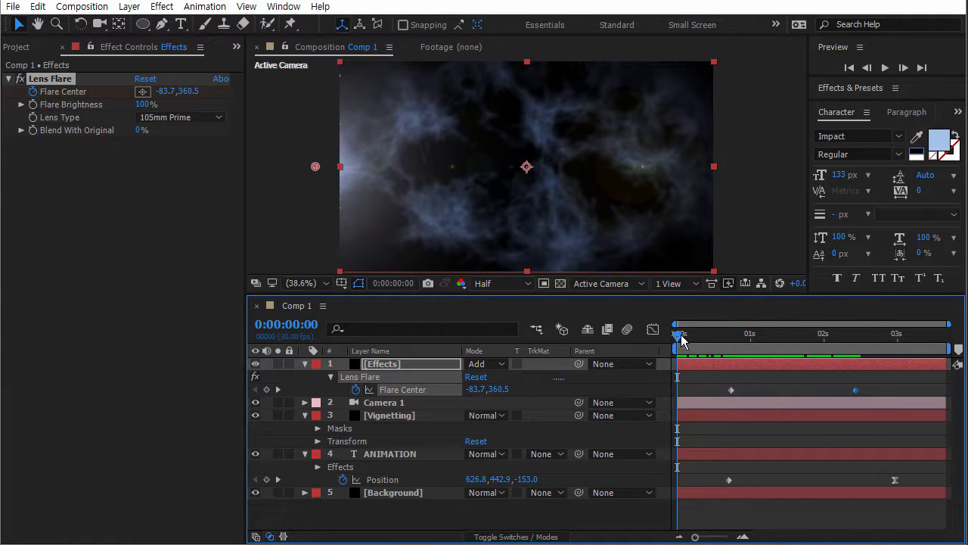
{"action": "left_click_drag", "start_coordinate": [681, 338], "coordinate": [755, 342]}
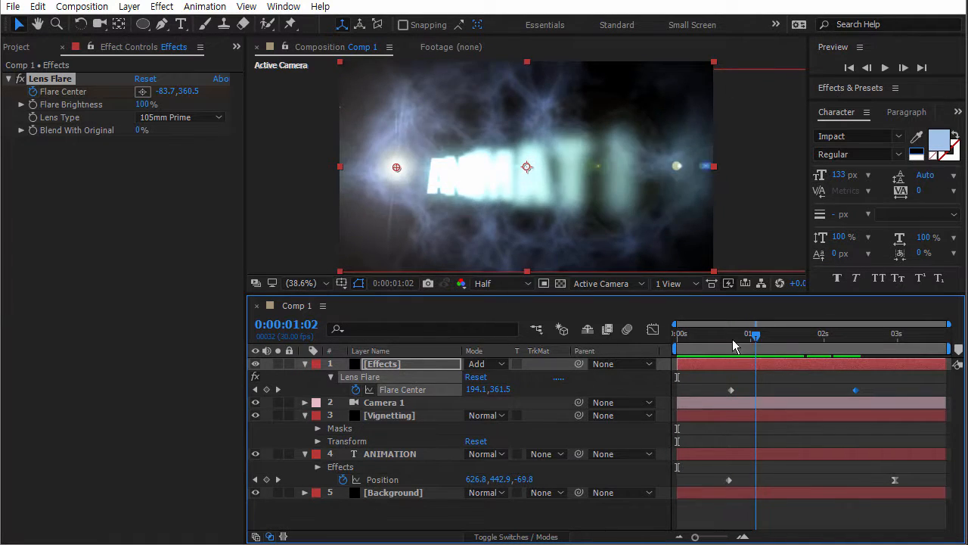
{"action": "key", "text": "Home"}
{"action": "left_click", "coordinate": [885, 67]}
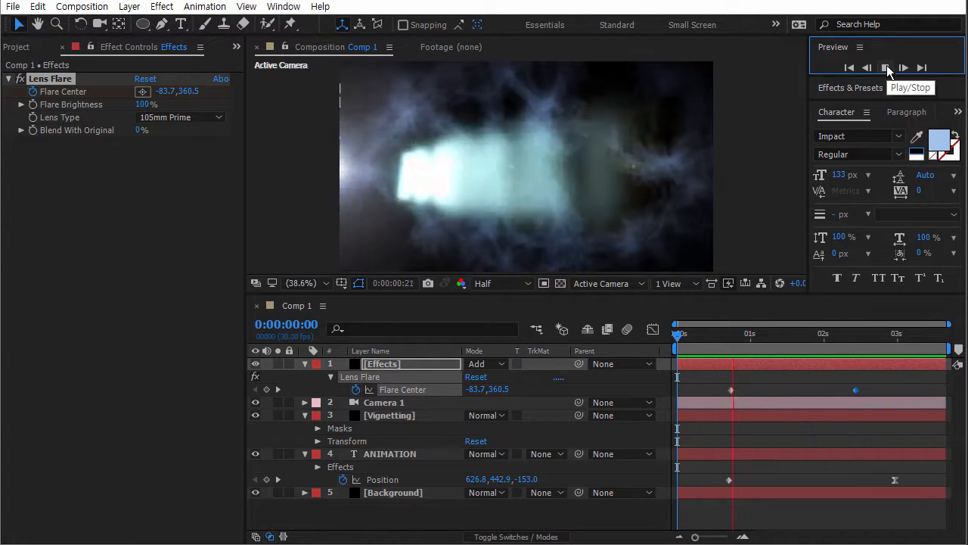
{"action": "left_click", "coordinate": [887, 68]}
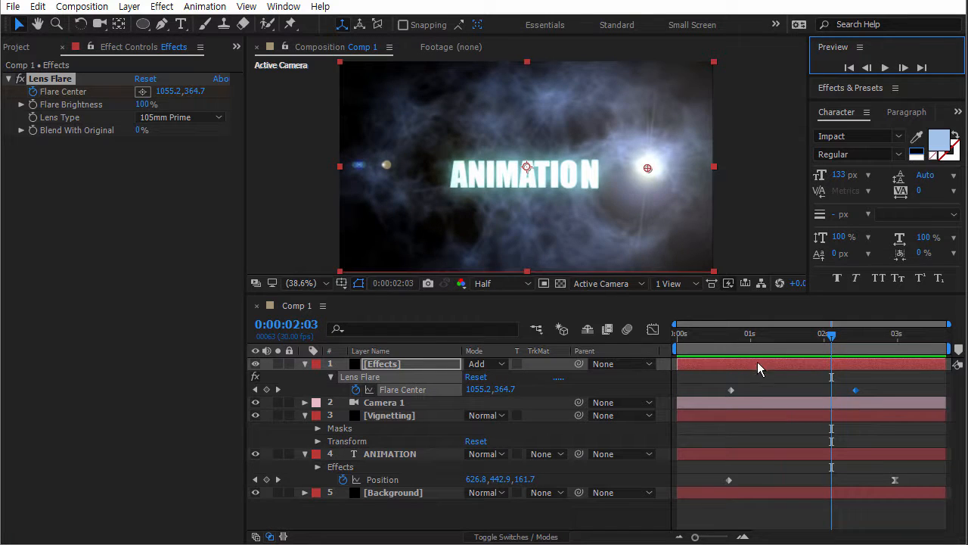
- Keyframe the Flare Brightness at 100% at 0:00:00:29 and at 0% at 0:00:00:13
{"action": "left_click_drag", "start_coordinate": [770, 335], "coordinate": [749, 337]}
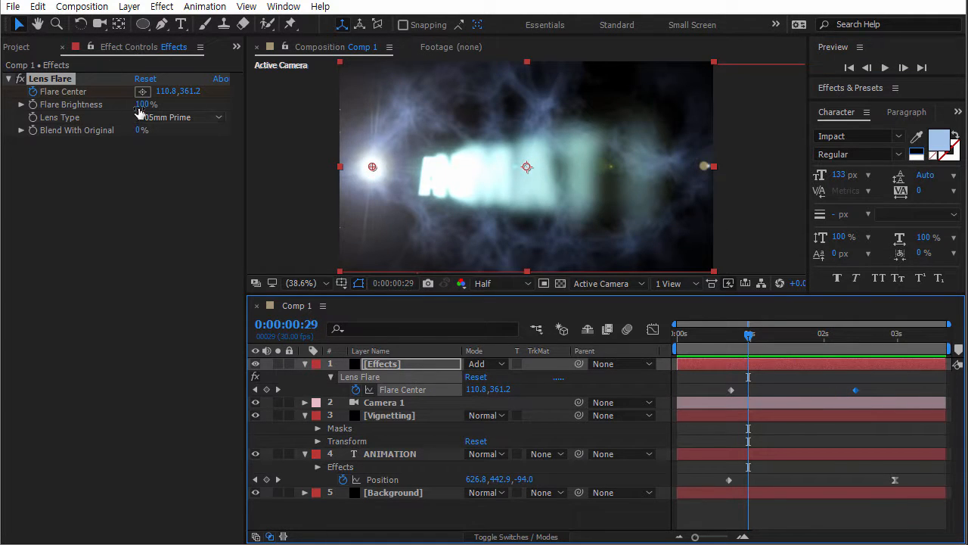
{"action": "left_click", "coordinate": [35, 108]}
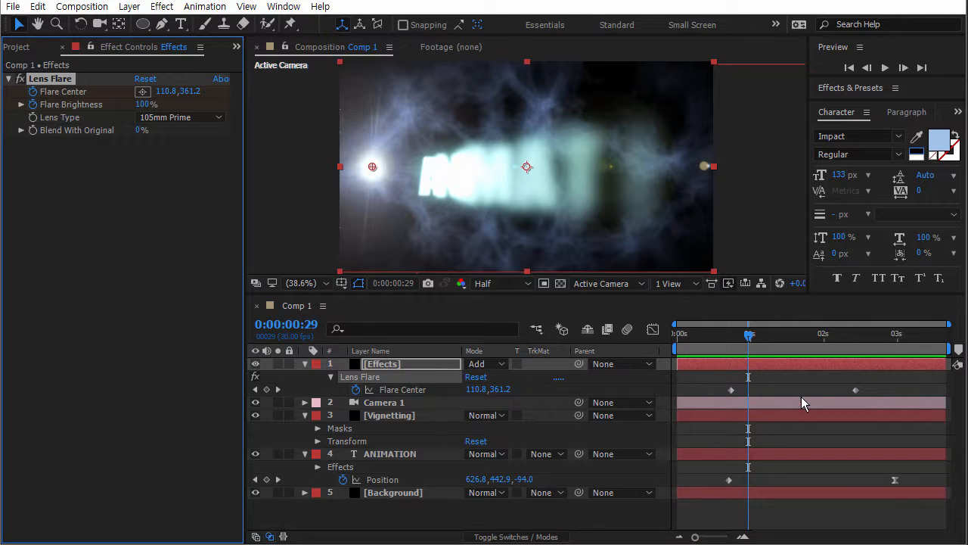
{"action": "left_click_drag", "start_coordinate": [748, 342], "coordinate": [711, 335]}
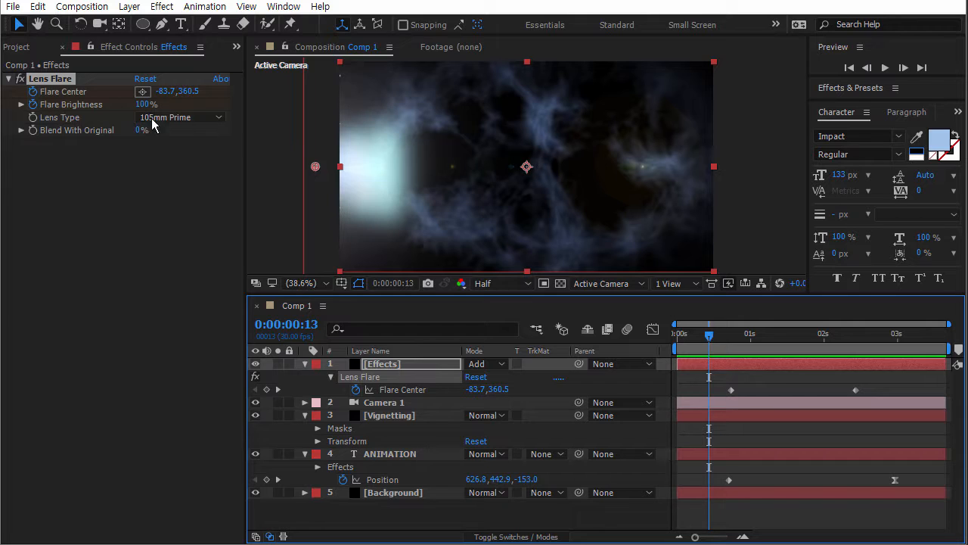
{"action": "left_click_drag", "start_coordinate": [148, 106], "coordinate": [6, 103]}
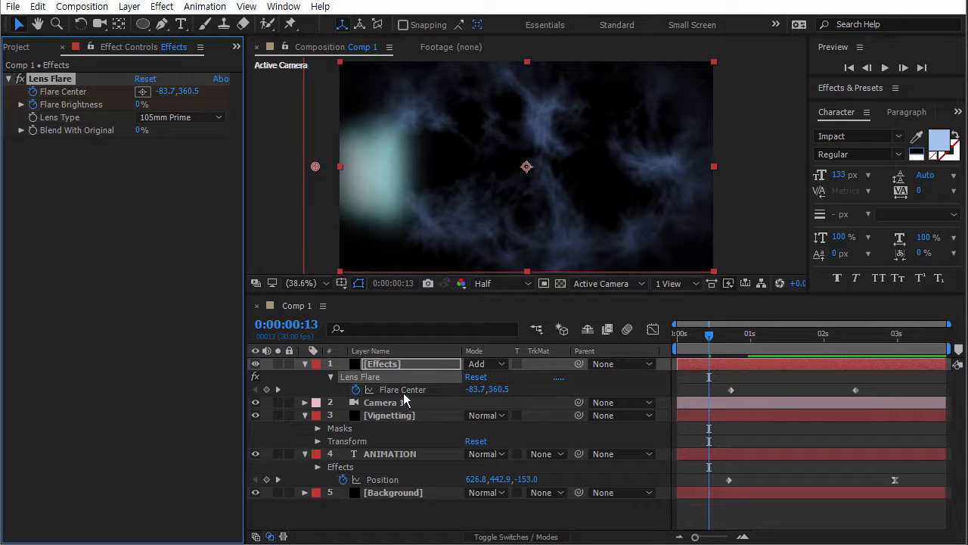
- Reveal the Flare Brightness keyframes and shift them, placing the 0% one near the first Flare Center keyframe and the 100% one just after 0:00:01:02
{"action": "left_click", "coordinate": [409, 363]}
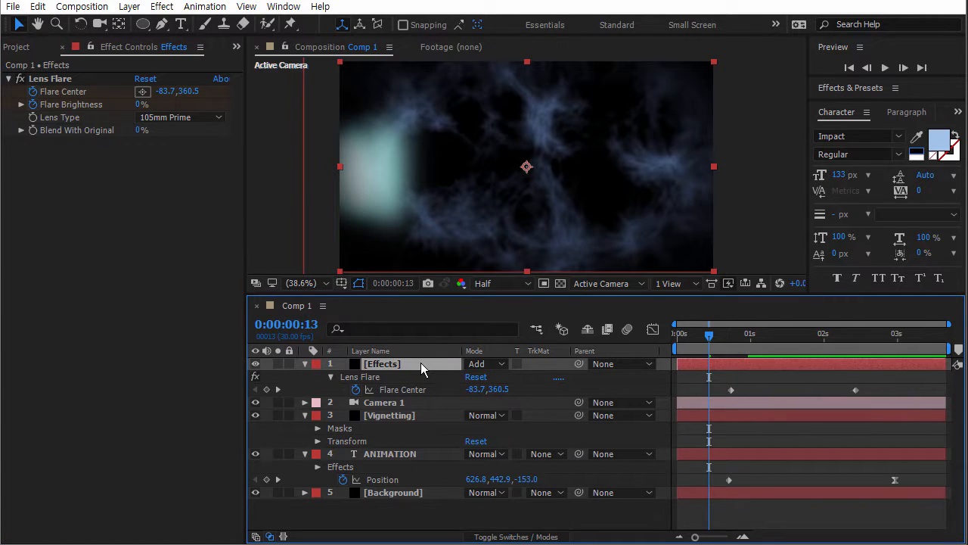
{"action": "key", "text": "u"}
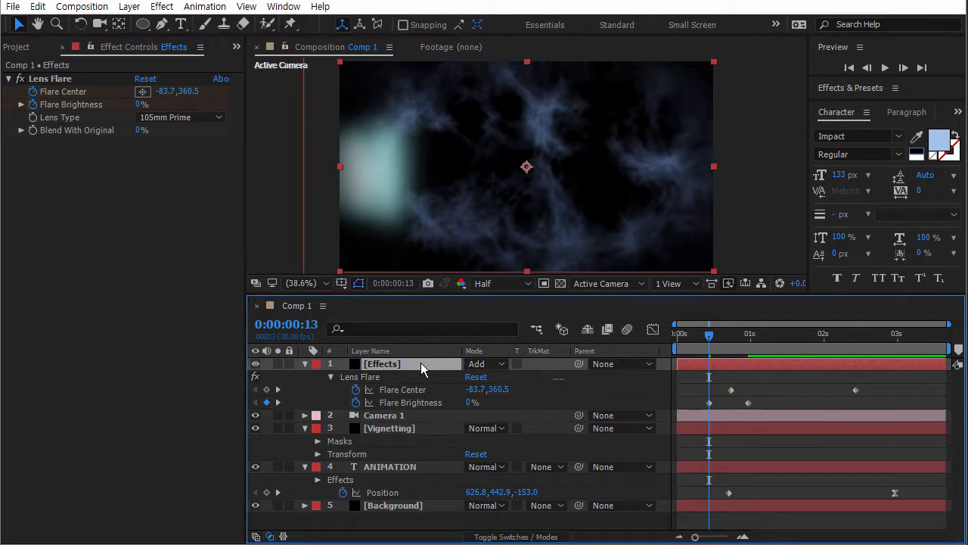
{"action": "key", "text": "u"}
{"action": "key", "text": "u"}
{"action": "left_click_drag", "start_coordinate": [749, 402], "coordinate": [737, 400]}
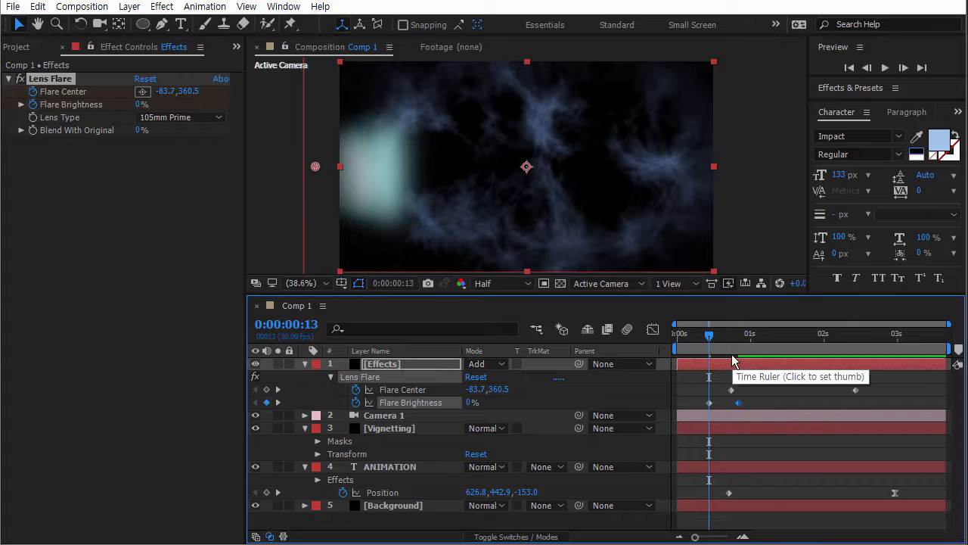
{"action": "left_click_drag", "start_coordinate": [711, 336], "coordinate": [752, 344]}
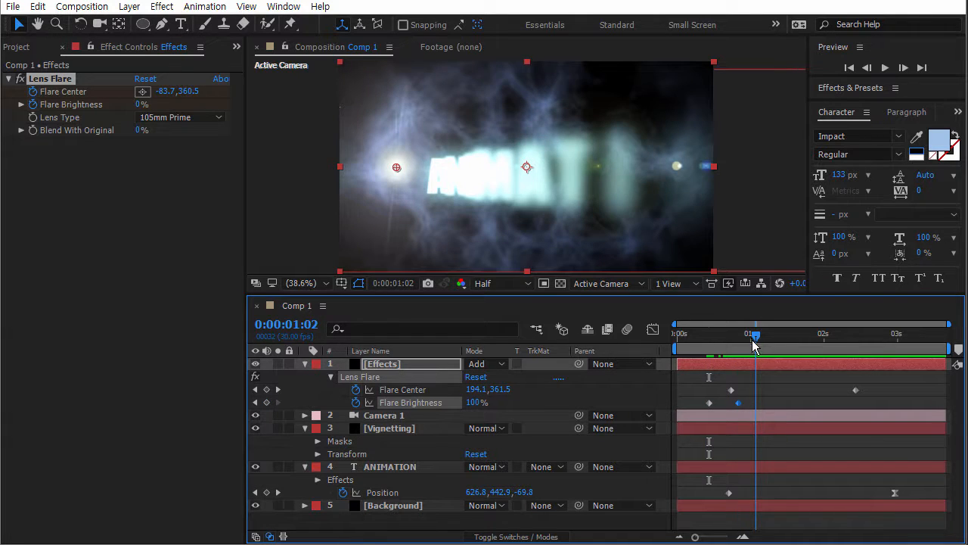
{"action": "mouse_move", "coordinate": [739, 403]}
{"action": "left_mouse_down"}
{"action": "mouse_move", "coordinate": [758, 403]}
{"action": "mouse_move", "coordinate": [731, 401]}
{"action": "left_mouse_up"}
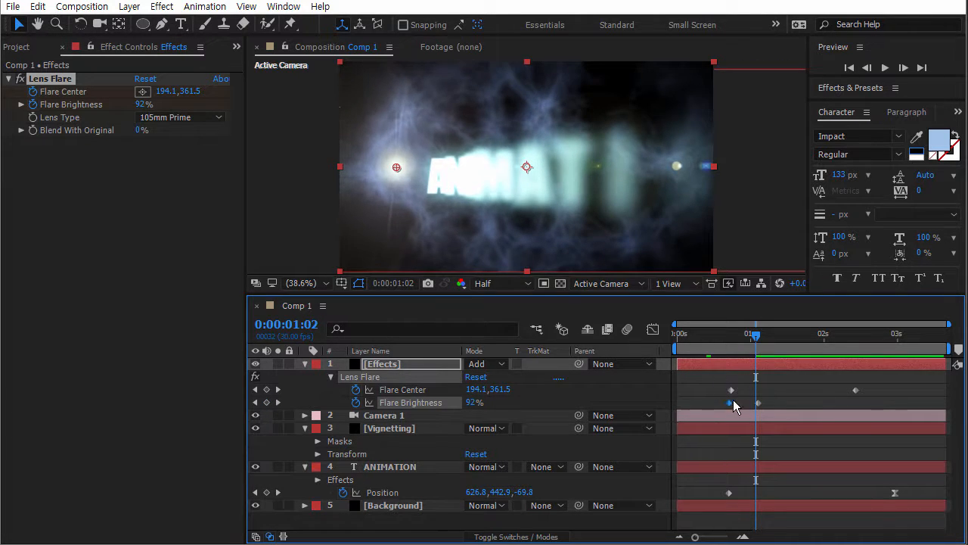
- Shift the first Flare Brightness and first Flare Center keyframes earlier, aligning both at the same time before the title's first Position keyframe
{"action": "left_click_drag", "start_coordinate": [728, 338], "coordinate": [748, 344]}
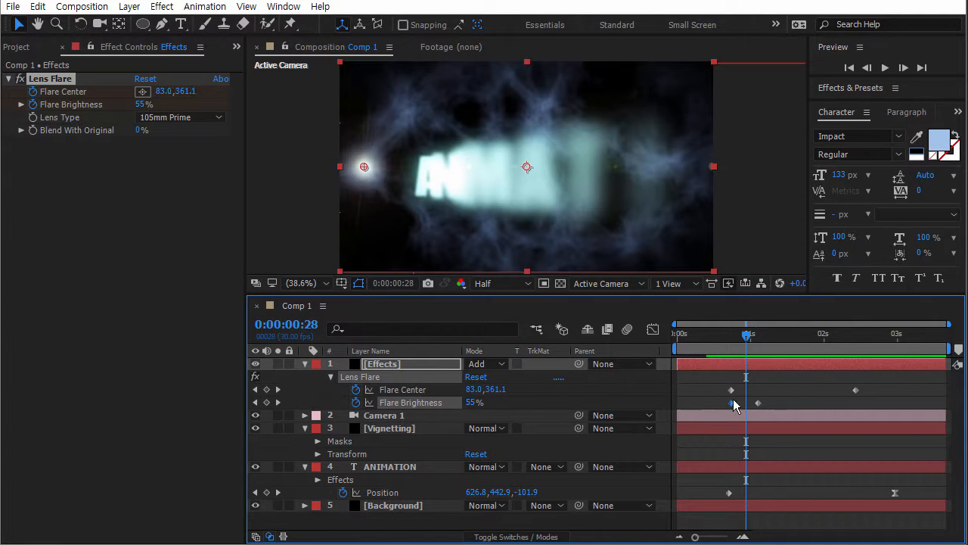
{"action": "left_click_drag", "start_coordinate": [732, 403], "coordinate": [715, 390]}
{"action": "mouse_move", "coordinate": [746, 342]}
{"action": "left_mouse_down"}
{"action": "mouse_move", "coordinate": [681, 339]}
{"action": "mouse_move", "coordinate": [752, 346]}
{"action": "left_mouse_up"}
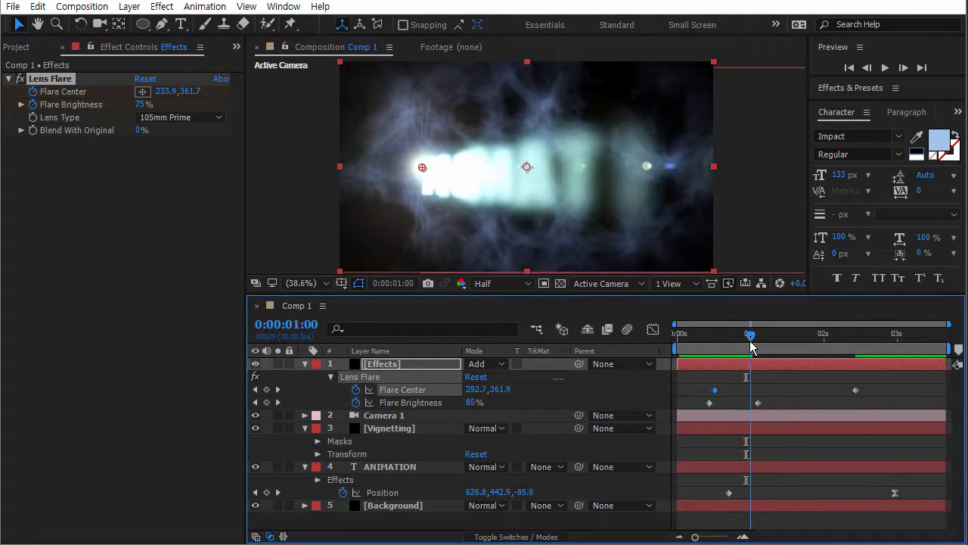
{"action": "mouse_move", "coordinate": [713, 393]}
{"action": "left_mouse_down"}
{"action": "mouse_move", "coordinate": [725, 395]}
{"action": "mouse_move", "coordinate": [709, 390]}
{"action": "left_mouse_up"}
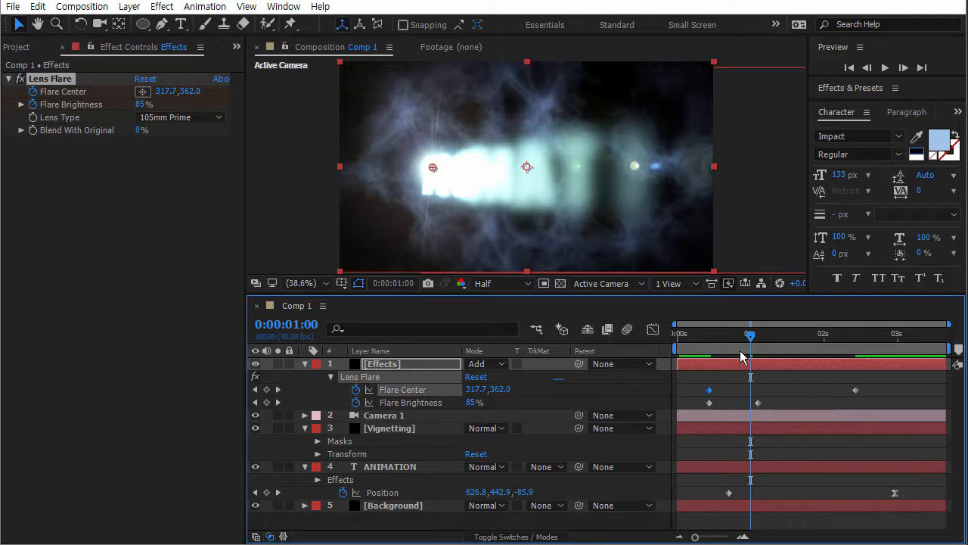
- Keyframe the Flare Brightness at 100% at 0:00:01:27 and at 0% at 0:00:02:10, and shift the 0% keyframe past the last Flare Center keyframe
{"action": "left_click_drag", "start_coordinate": [740, 342], "coordinate": [821, 350]}
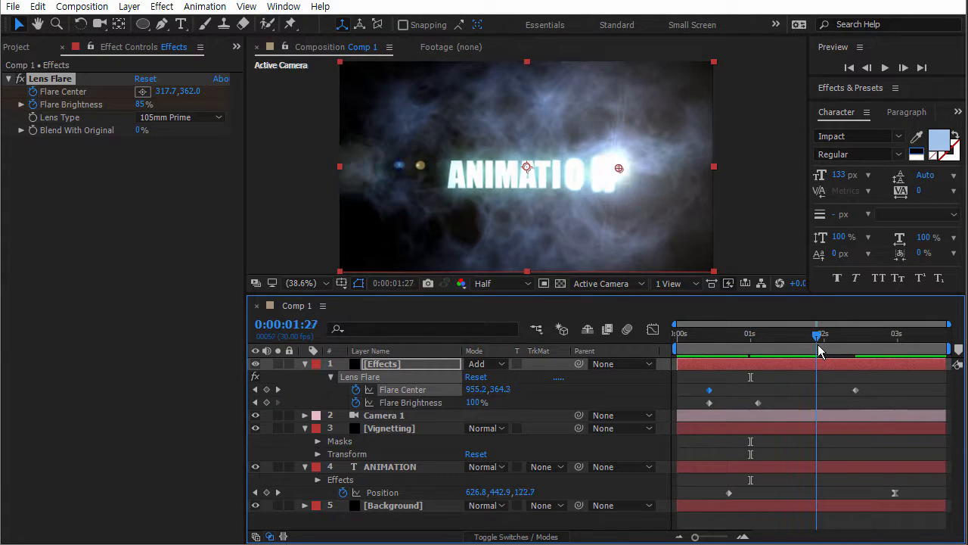
{"action": "left_click", "coordinate": [759, 403]}
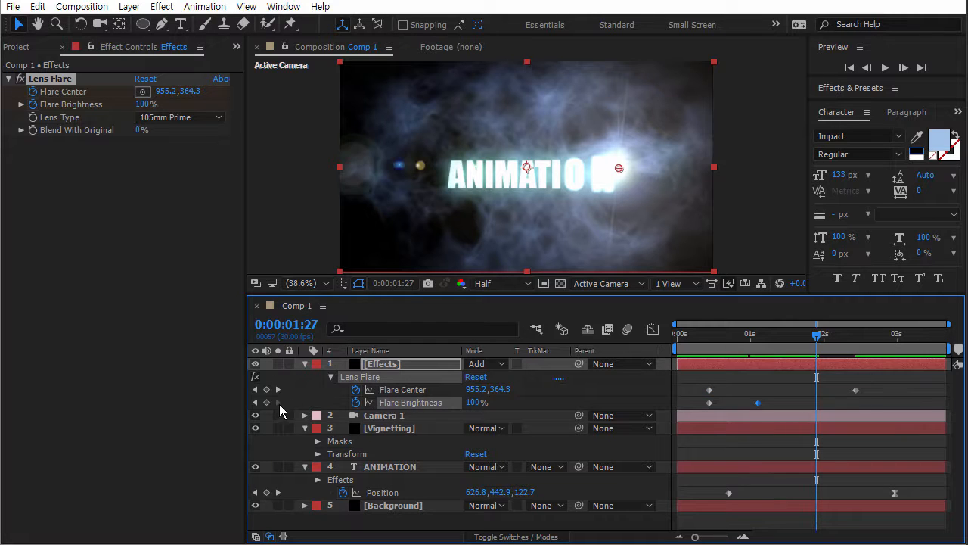
{"action": "left_click_drag", "start_coordinate": [821, 346], "coordinate": [849, 345]}
{"action": "left_click_drag", "start_coordinate": [471, 402], "coordinate": [348, 399]}
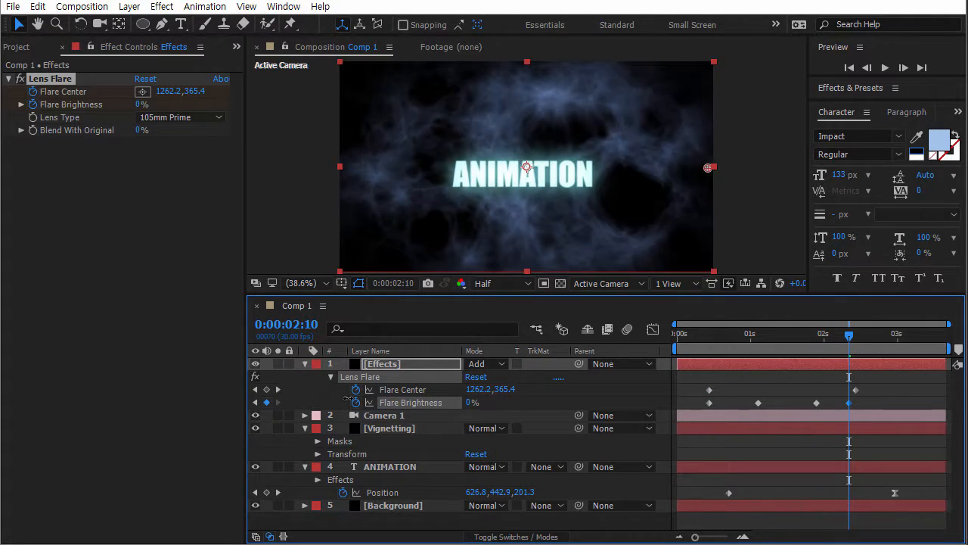
{"action": "left_click_drag", "start_coordinate": [849, 405], "coordinate": [854, 403]}
- Play the composition from the start and scrub through it to check the flare fading in and out over the title
{"action": "left_click_drag", "start_coordinate": [775, 334], "coordinate": [667, 338]}
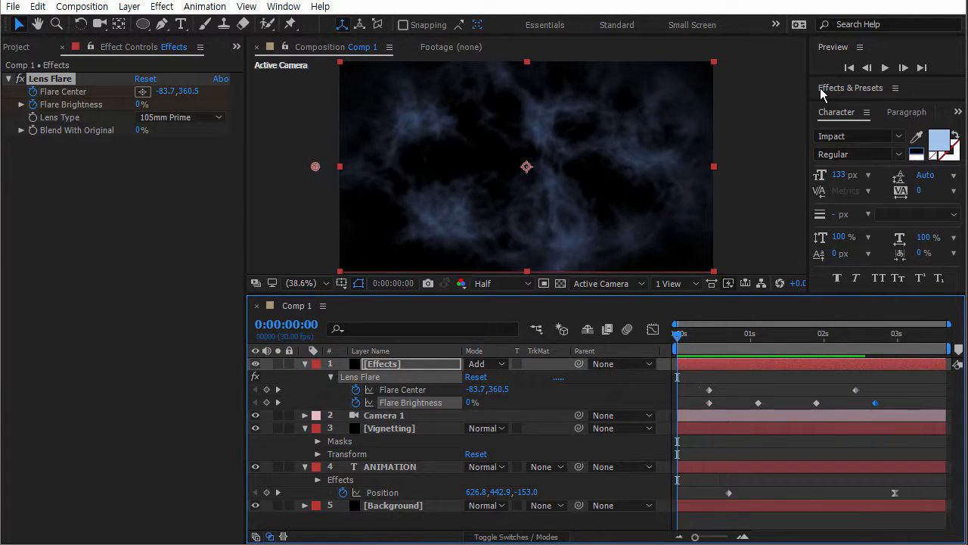
{"action": "left_click", "coordinate": [887, 69]}
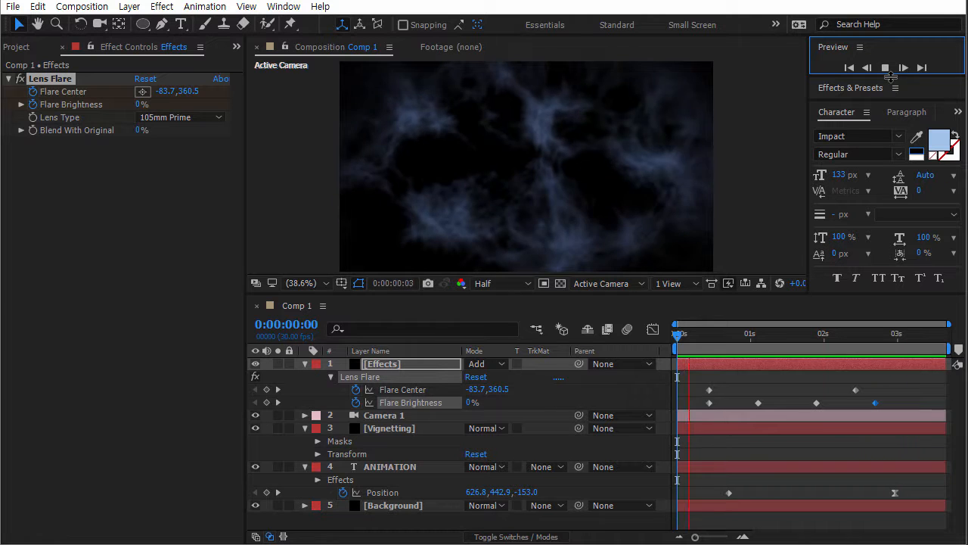
{"action": "left_click", "coordinate": [812, 340]}
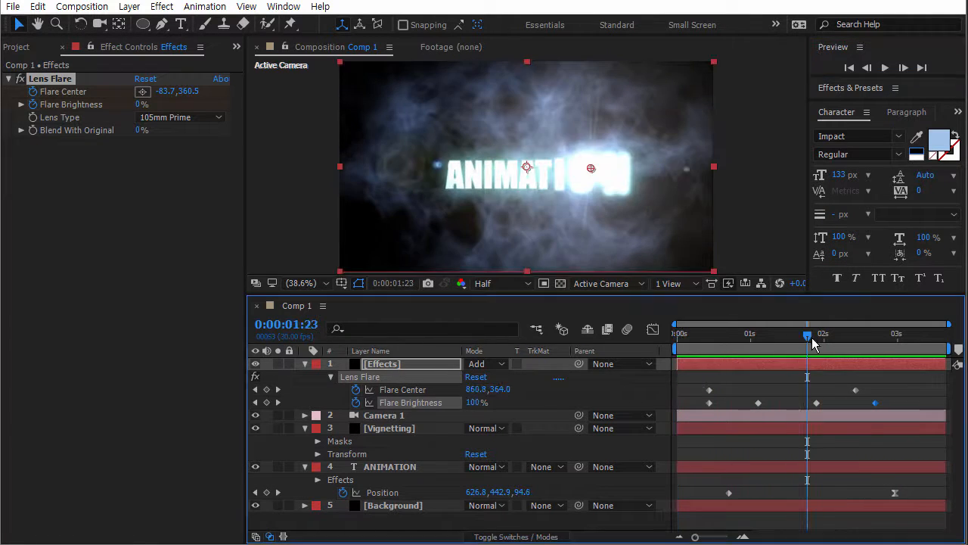
{"action": "left_click", "coordinate": [389, 366]}
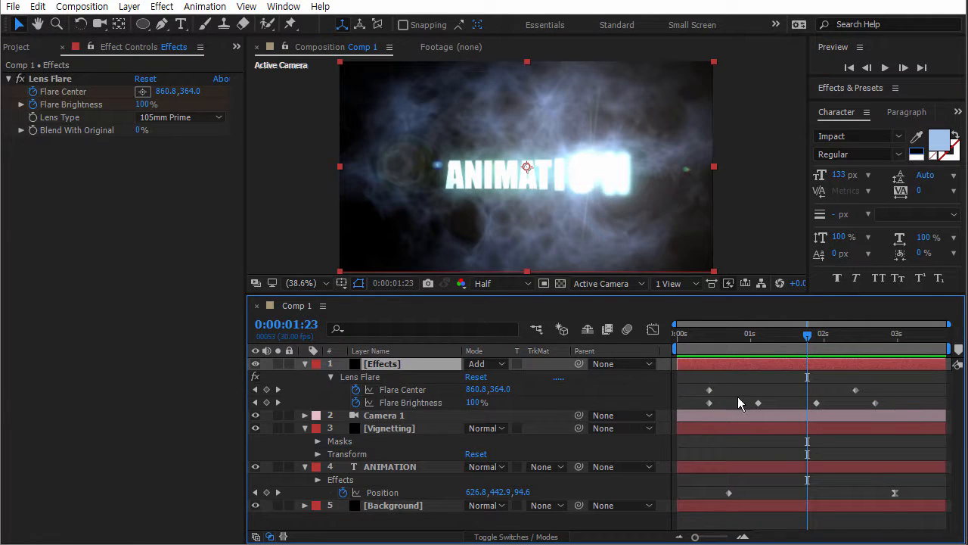
{"action": "left_click_drag", "start_coordinate": [807, 340], "coordinate": [759, 342]}
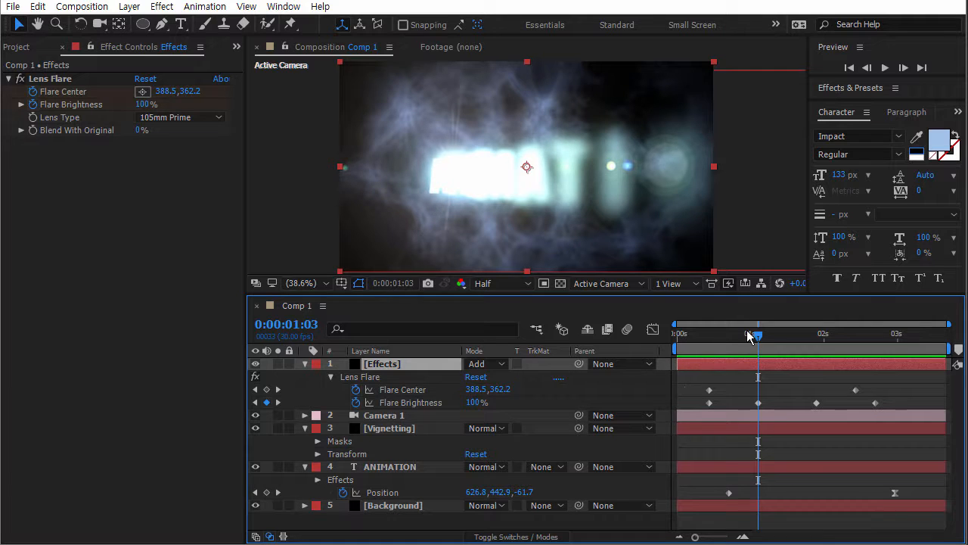
{"action": "left_click_drag", "start_coordinate": [749, 337], "coordinate": [676, 339]}
{"action": "left_click", "coordinate": [886, 68]}
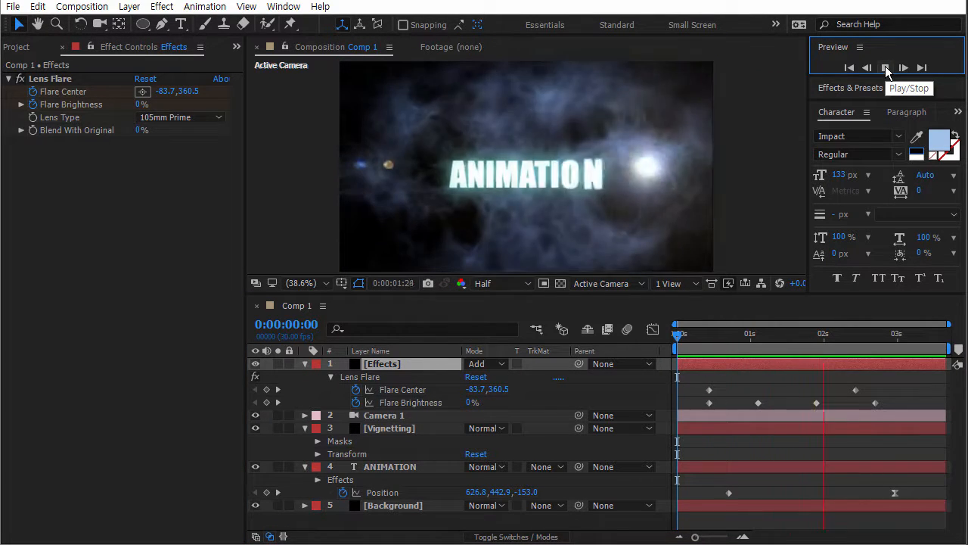
{"action": "left_click", "coordinate": [886, 68]}
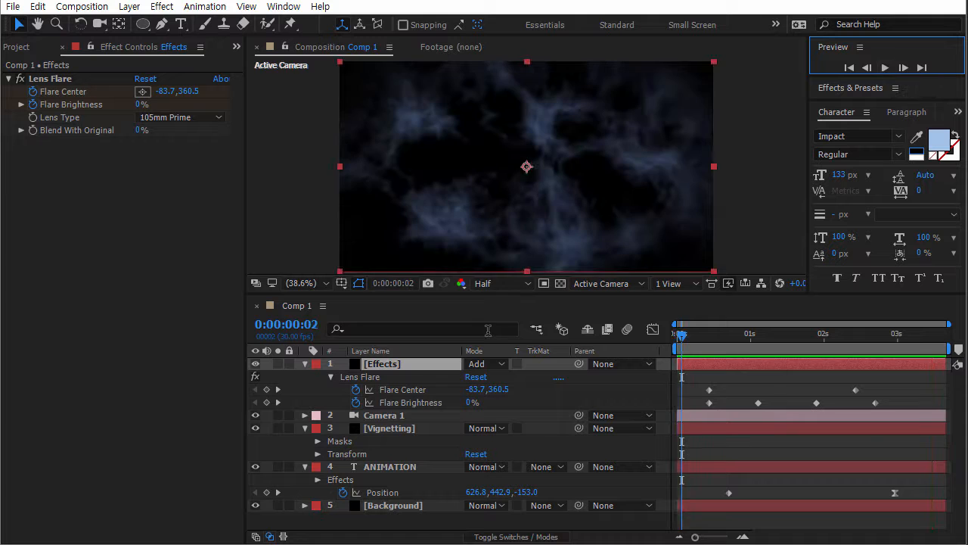
- Try the Effects layer beneath Vignetting at 0:00:02:01, and settle it between Camera 1 and Vignetting
{"action": "left_click_drag", "start_coordinate": [388, 368], "coordinate": [386, 445]}
{"action": "left_click_drag", "start_coordinate": [679, 342], "coordinate": [827, 346]}
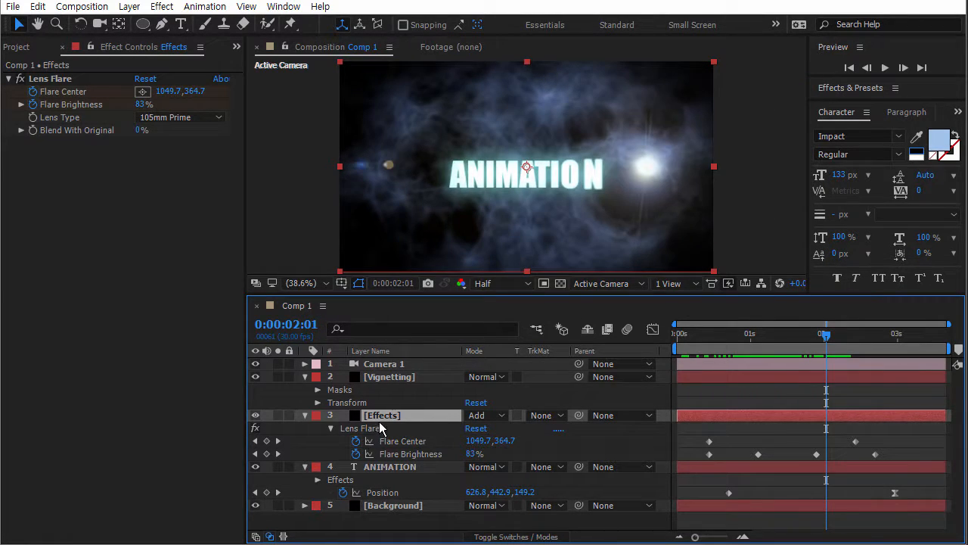
{"action": "left_click_drag", "start_coordinate": [383, 425], "coordinate": [446, 375]}
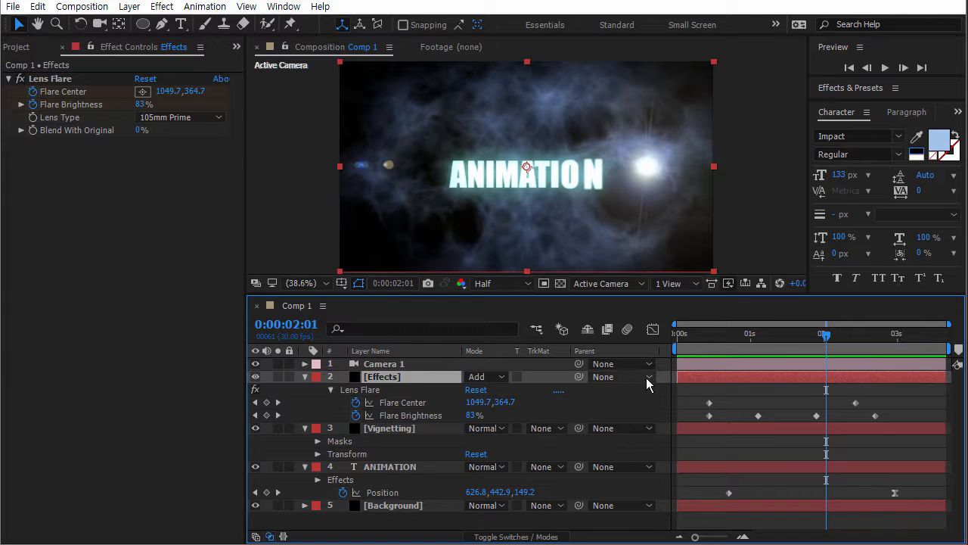
- Play and scrub the composition to review the flare with the new layer order
{"action": "left_click_drag", "start_coordinate": [838, 349], "coordinate": [750, 338]}
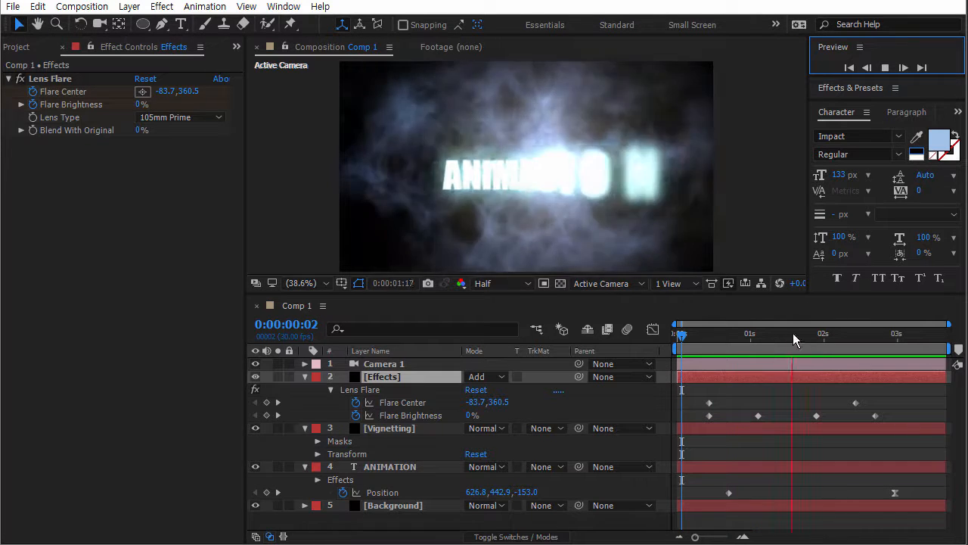
{"action": "left_click", "coordinate": [704, 336]}
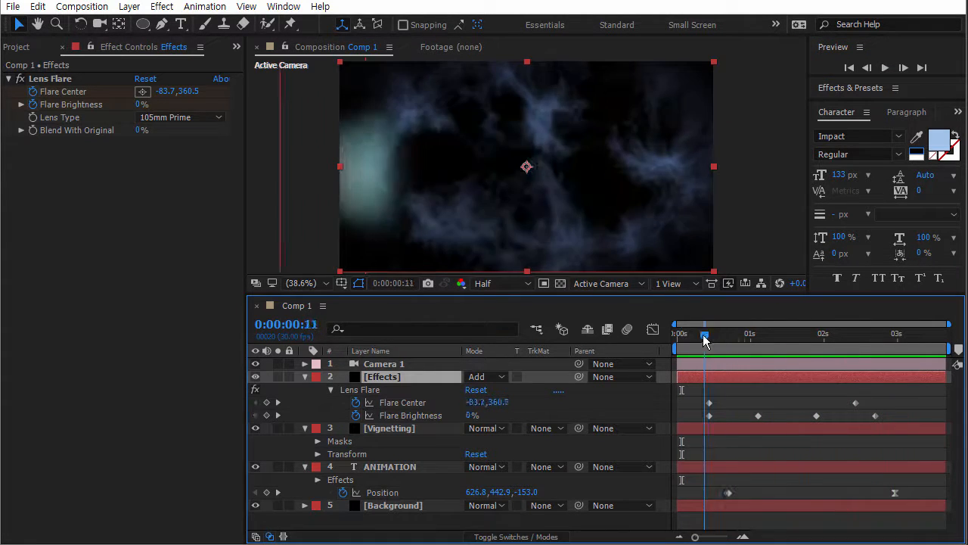
{"action": "left_click_drag", "start_coordinate": [704, 339], "coordinate": [794, 348]}
- Collapse the Effects, Vignetting and ANIMATION layers, deselect everything and play the finished composition from 0:00:00:00
{"action": "left_click", "coordinate": [305, 376]}
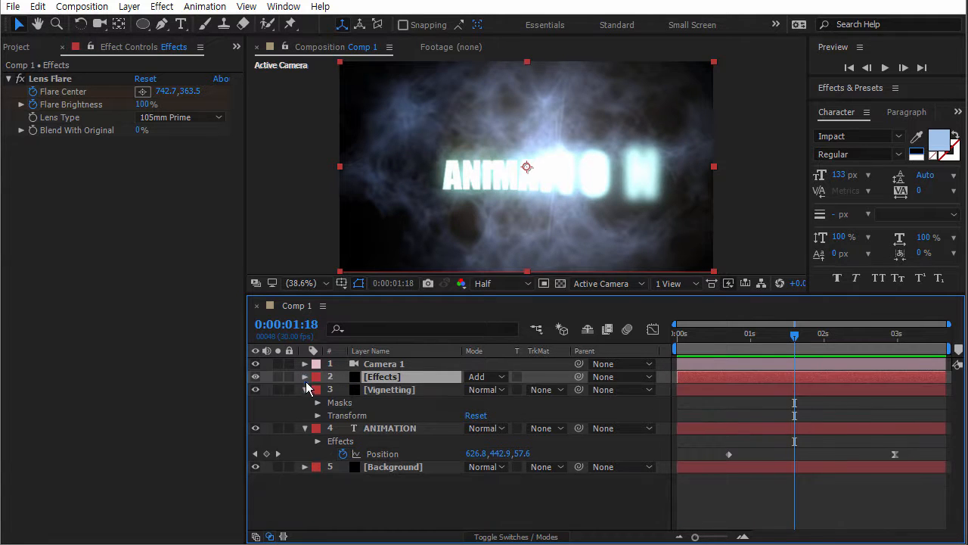
{"action": "left_click", "coordinate": [305, 389]}
{"action": "left_click", "coordinate": [305, 402]}
{"action": "left_click", "coordinate": [394, 451]}
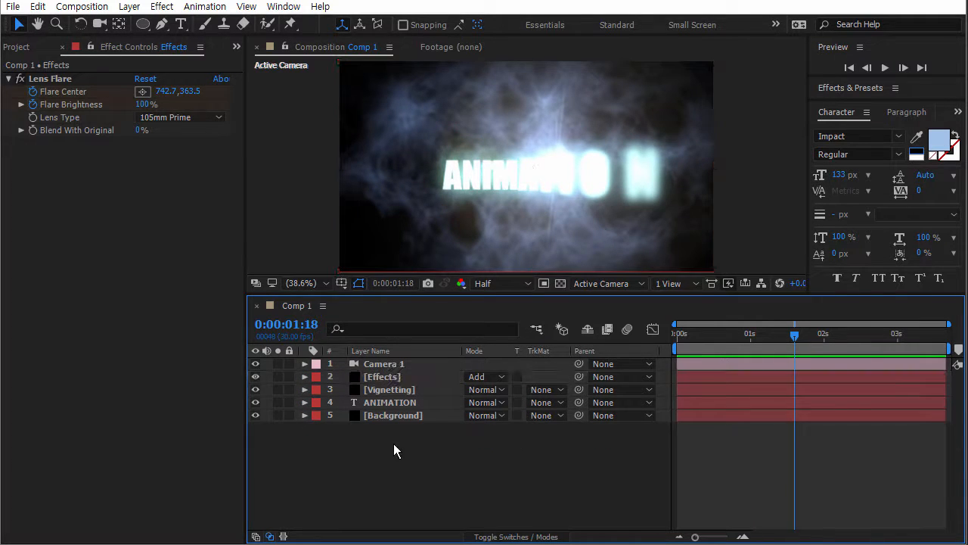
{"action": "left_click_drag", "start_coordinate": [719, 349], "coordinate": [668, 332]}
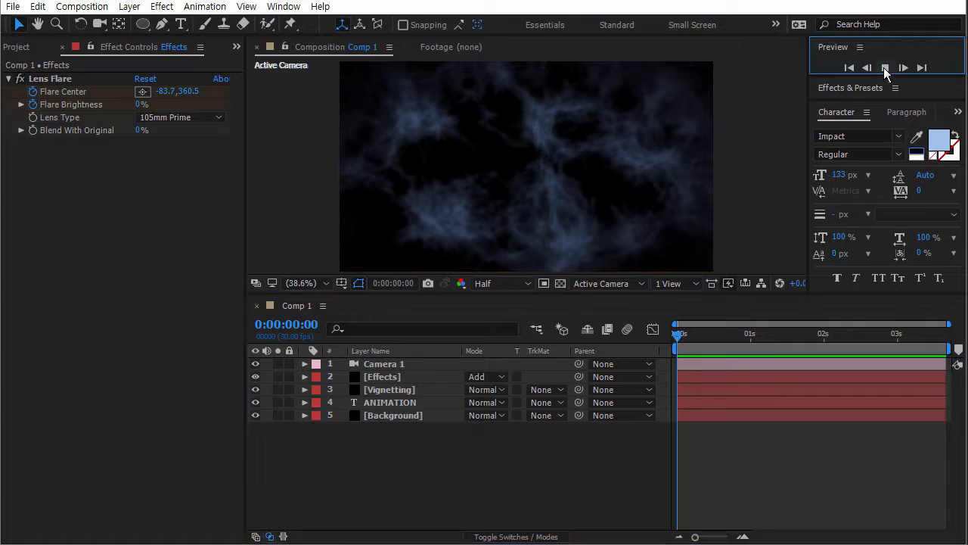